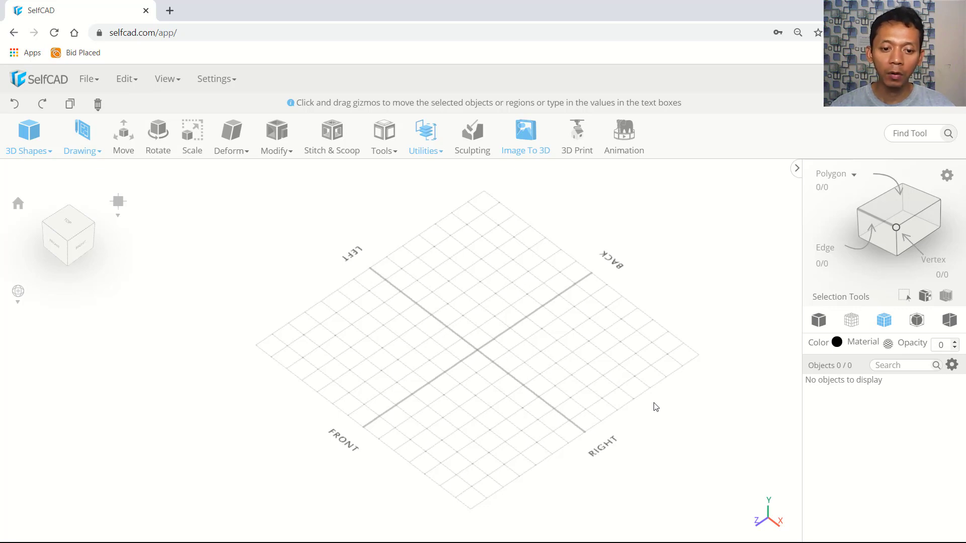
Add a cube at the centre of the grid
left_click(29, 135)
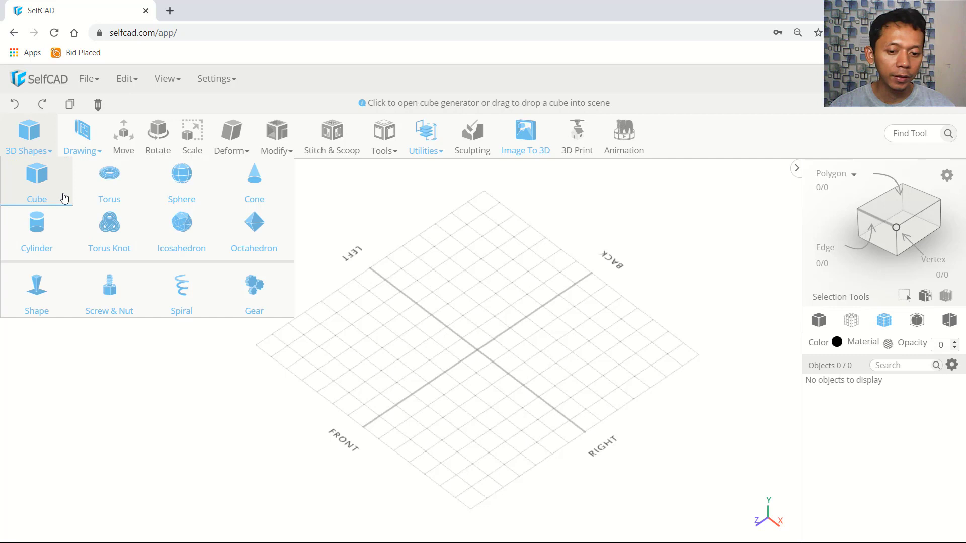
left_click_drag(64, 198, 483, 352)
scroll(487, 366, "up", 3)
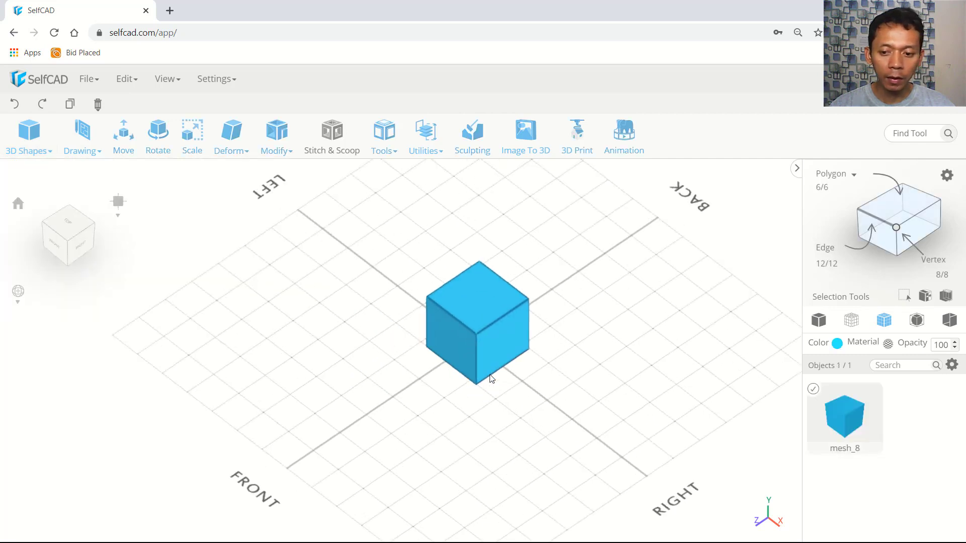
Flatten the cube by moving only its top face down to a Y position of 30
left_click(908, 216)
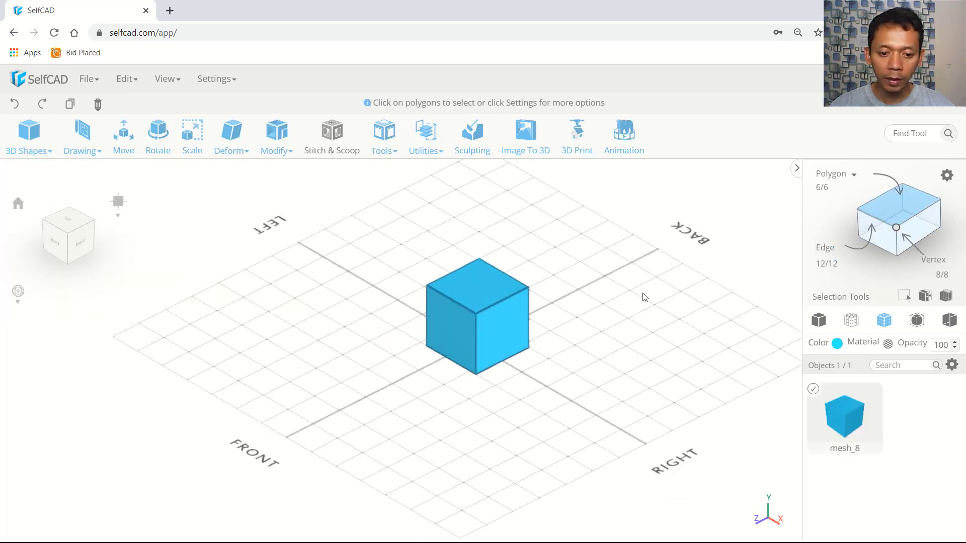
left_click(489, 292)
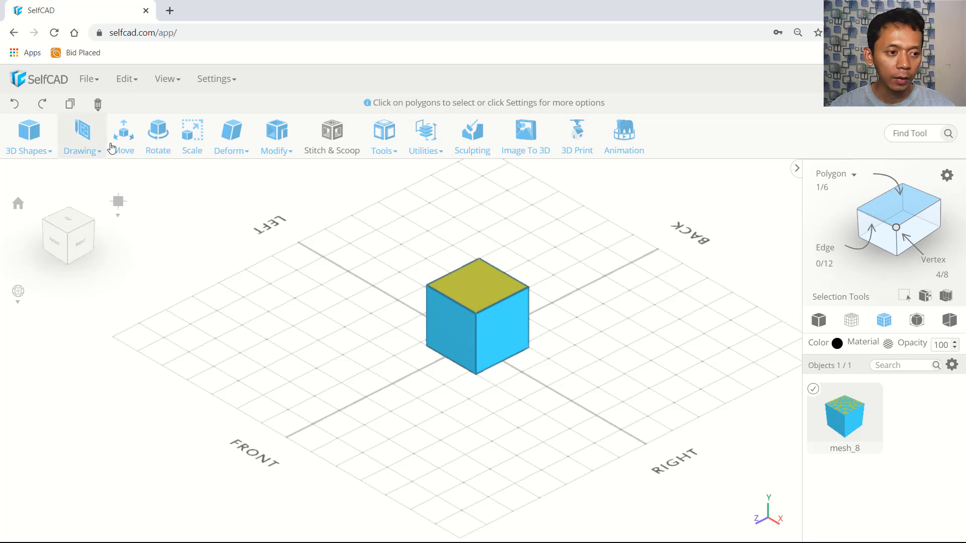
left_click(124, 135)
left_click_drag(480, 222, 487, 269)
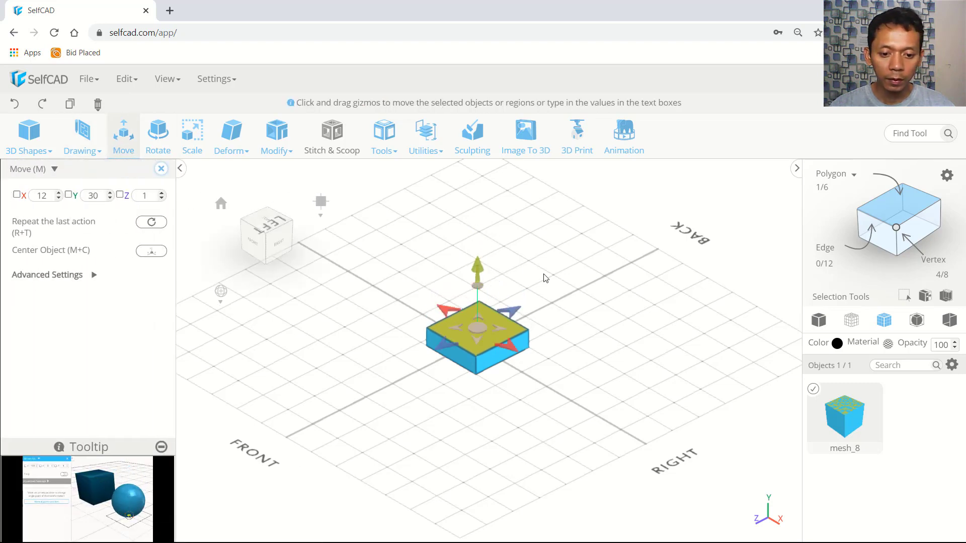
Select the flattened box's front and back end faces and scale the box lengthwise to 289 along Z
left_click_drag(545, 276, 599, 297)
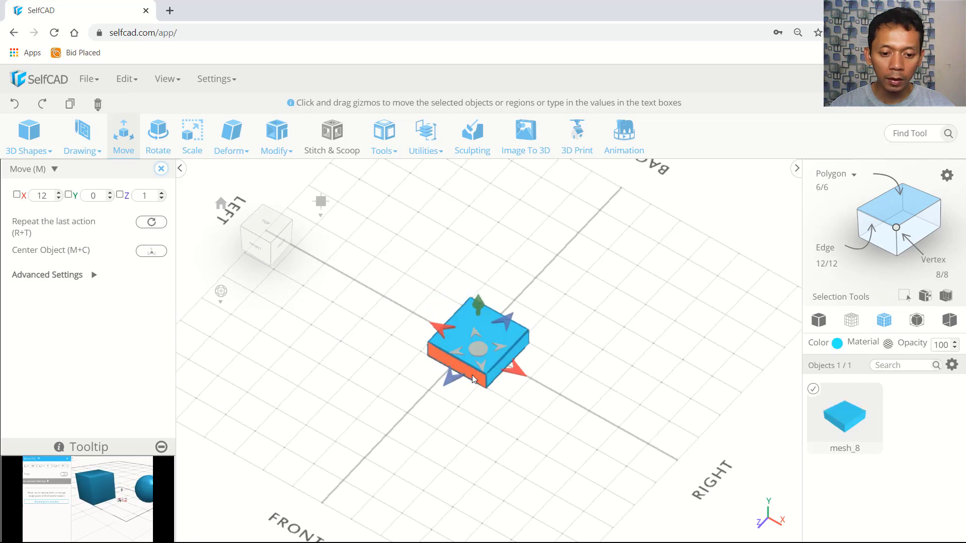
left_click_drag(692, 346, 523, 352)
left_click(505, 352)
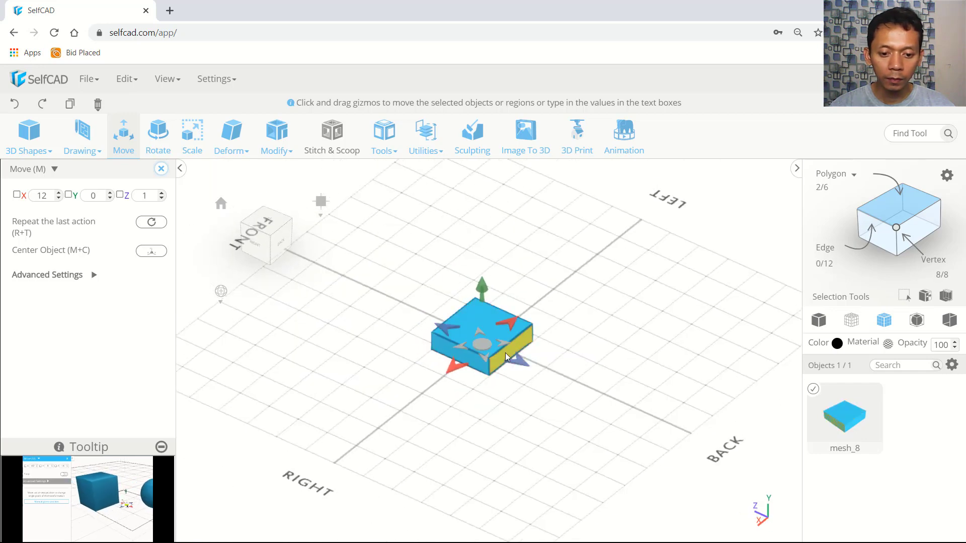
left_click_drag(351, 398, 589, 401)
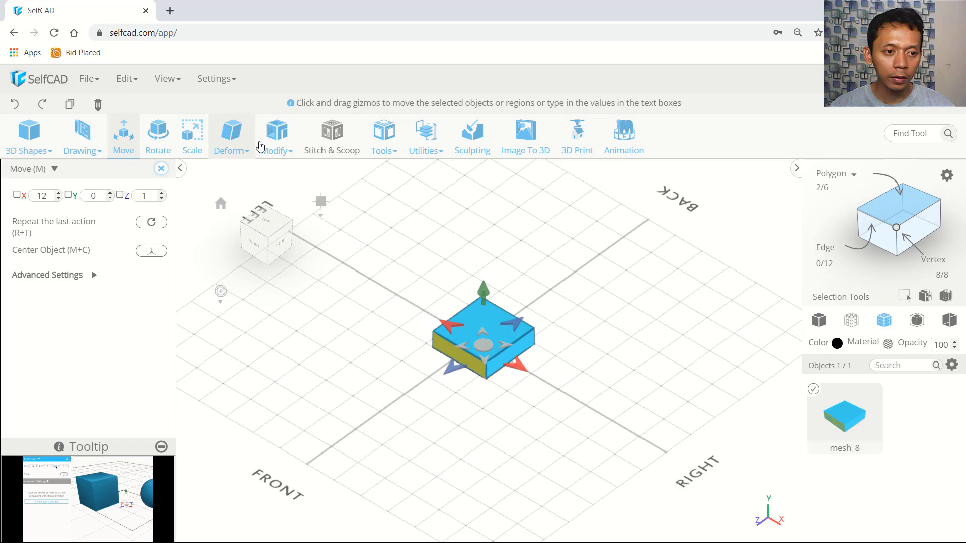
left_click(204, 146)
left_click_drag(638, 345, 591, 333)
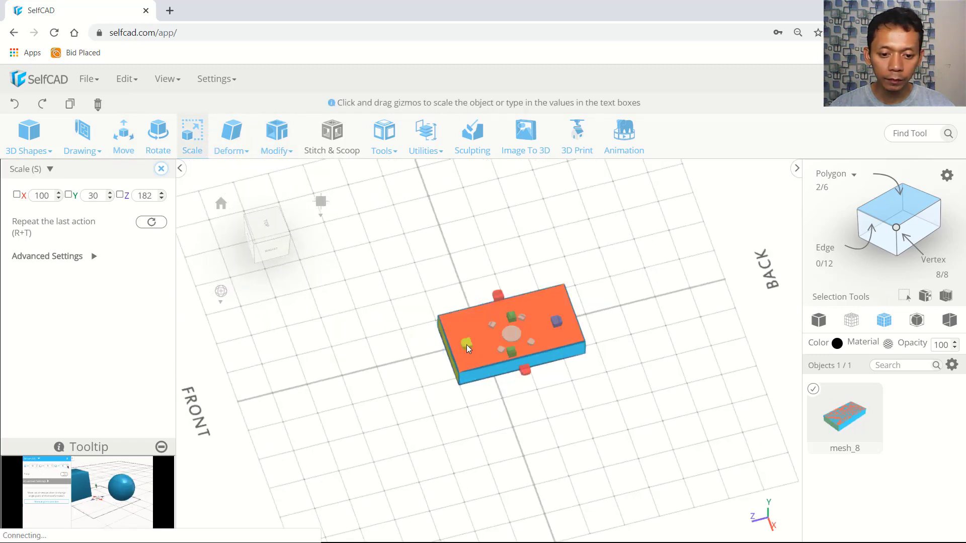
left_click_drag(467, 345, 391, 362)
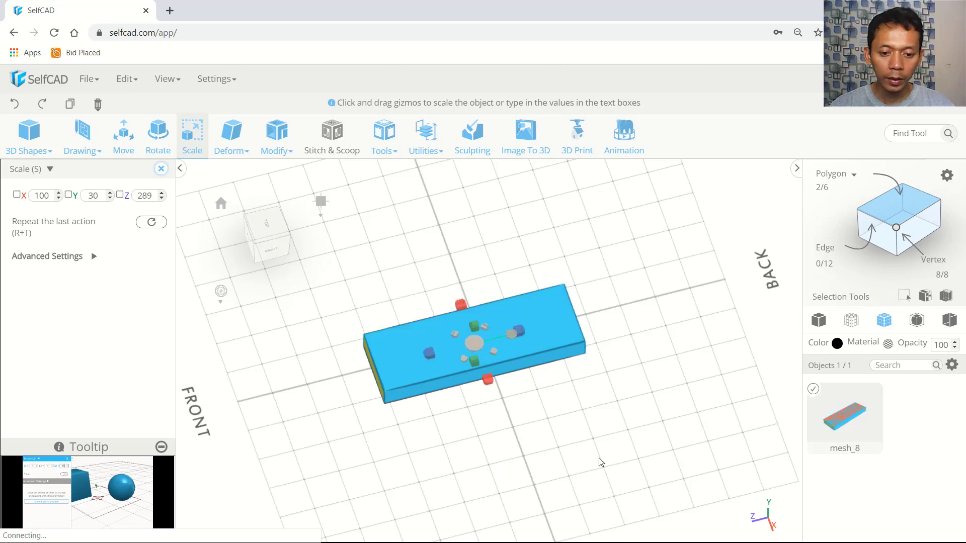
Extrude the two end faces individually by 57,55 and apply the extrusion
left_click_drag(599, 459, 629, 453)
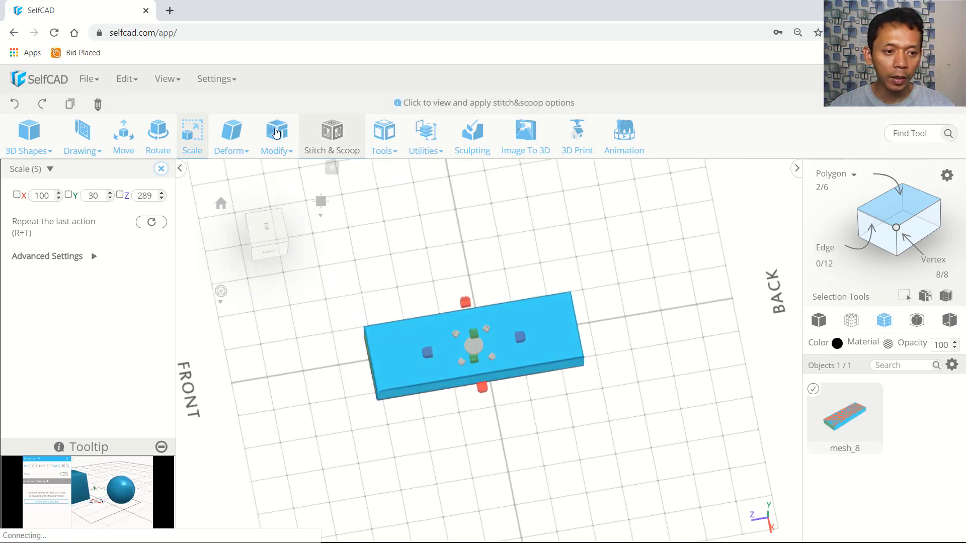
mouse_move(276, 150)
left_click(279, 169)
left_click(279, 167)
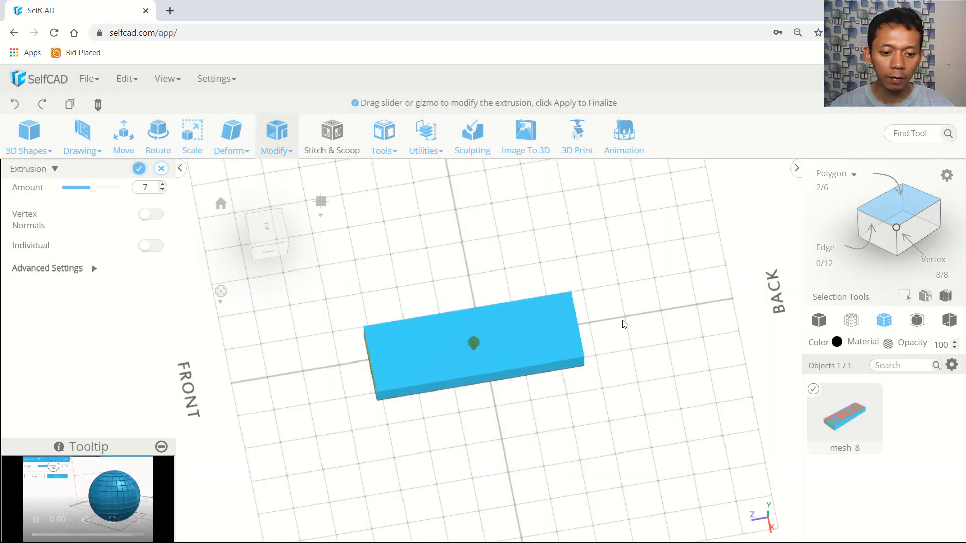
left_click_drag(623, 324, 510, 328)
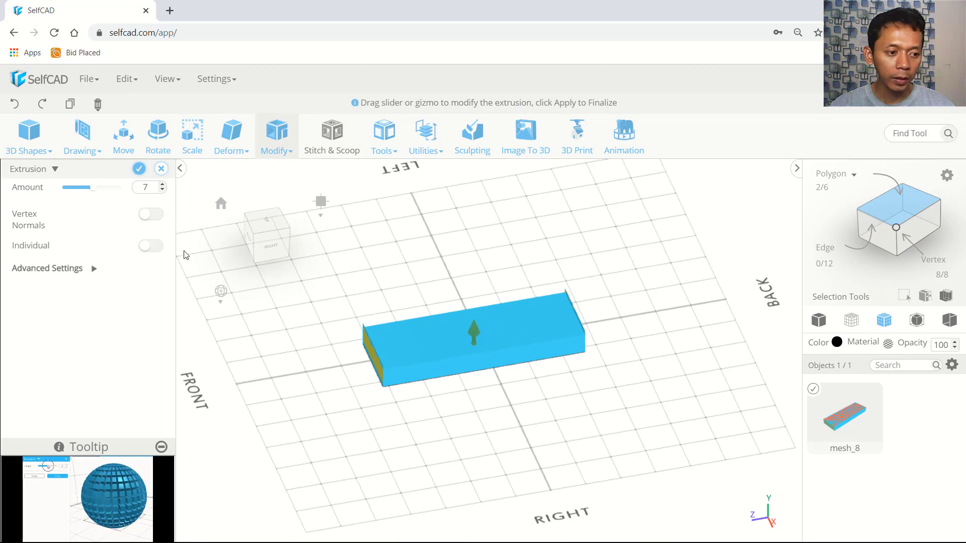
left_click(170, 250)
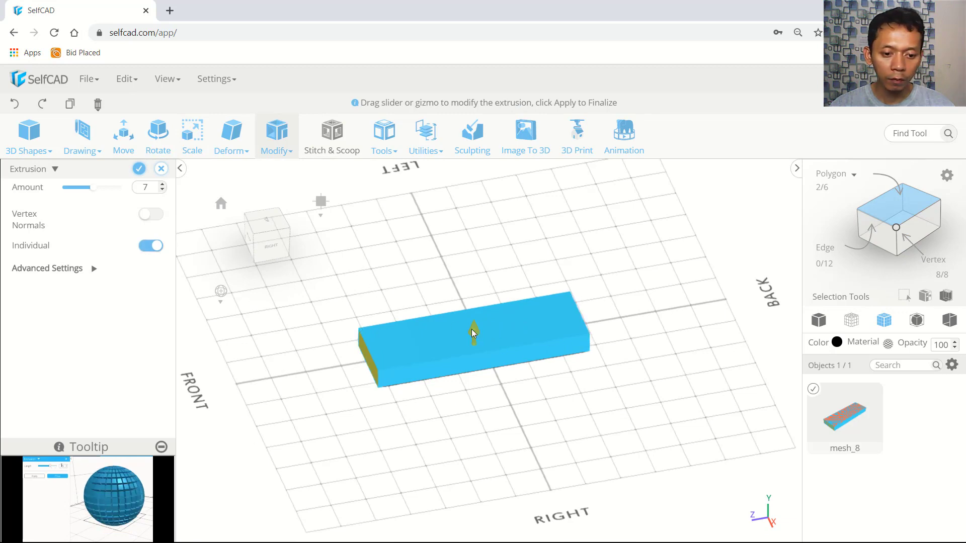
left_click_drag(473, 333, 475, 309)
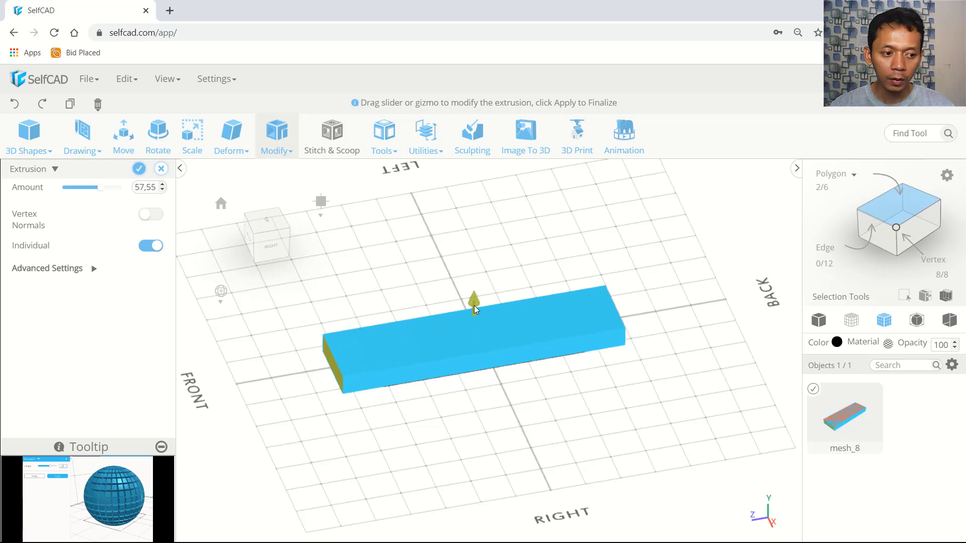
left_click(138, 171)
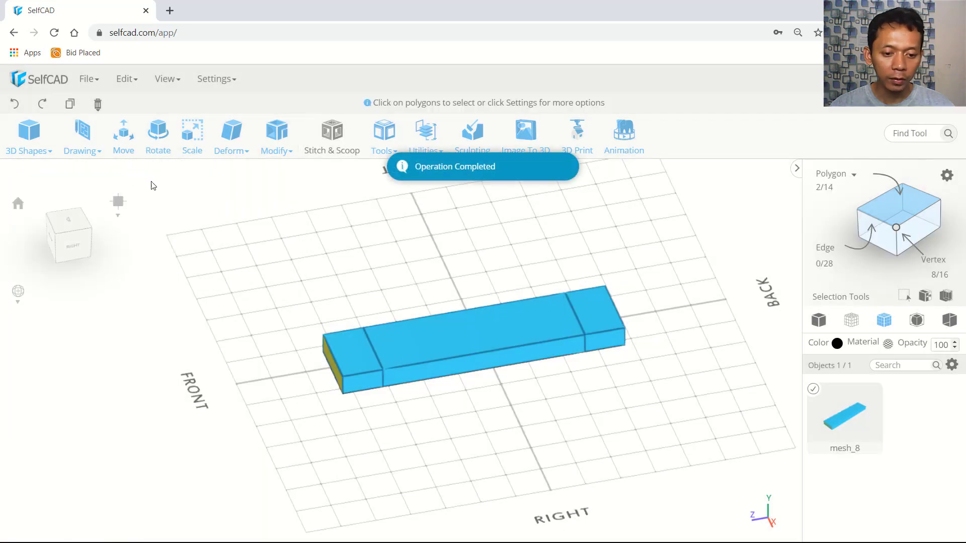
Raise the two selected end faces to a Y position of 29 so both ends of the board slope upward
left_click_drag(574, 419, 578, 456)
left_click_drag(598, 318, 622, 361)
left_click_drag(510, 406, 546, 407)
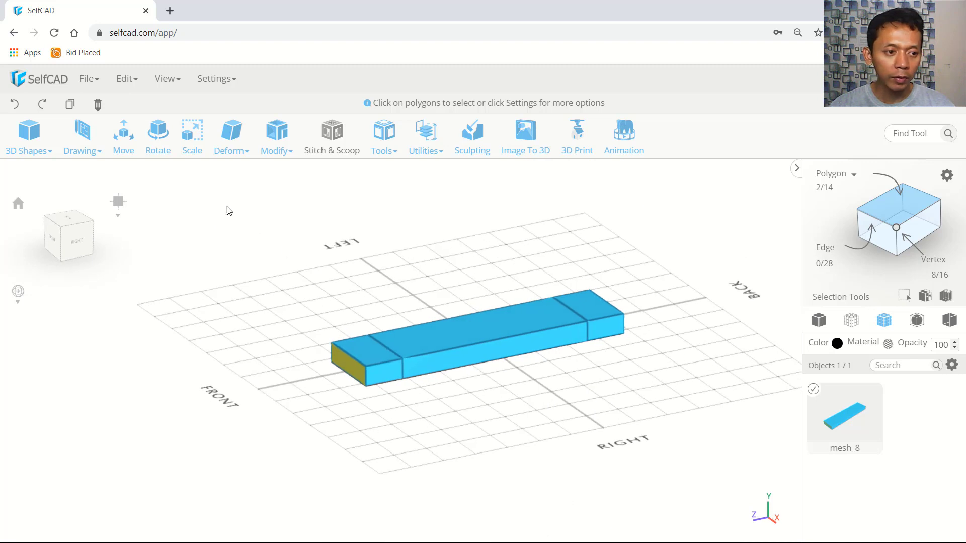
left_click(129, 147)
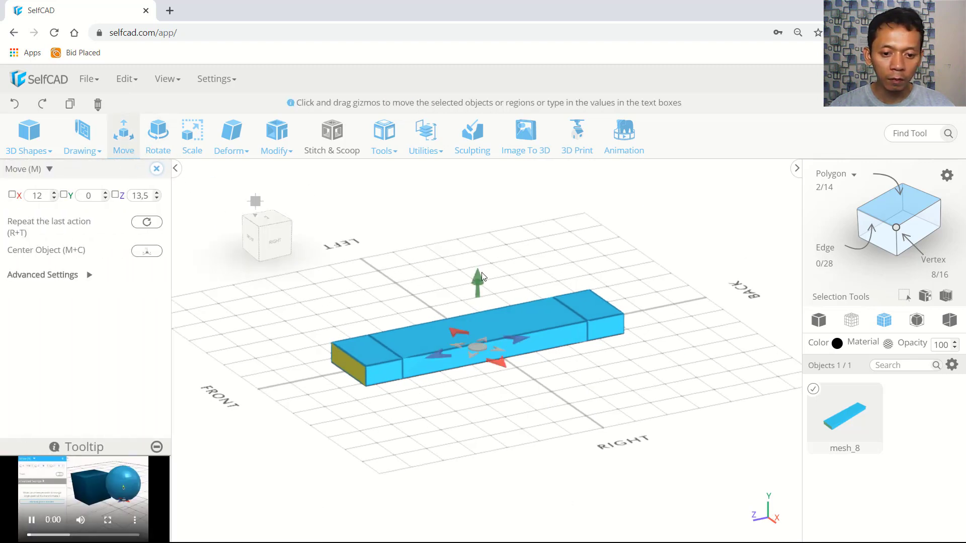
left_click_drag(479, 278, 474, 262)
mouse_move(596, 418)
left_mouse_down()
mouse_move(596, 393)
mouse_move(515, 384)
mouse_move(581, 408)
left_mouse_up()
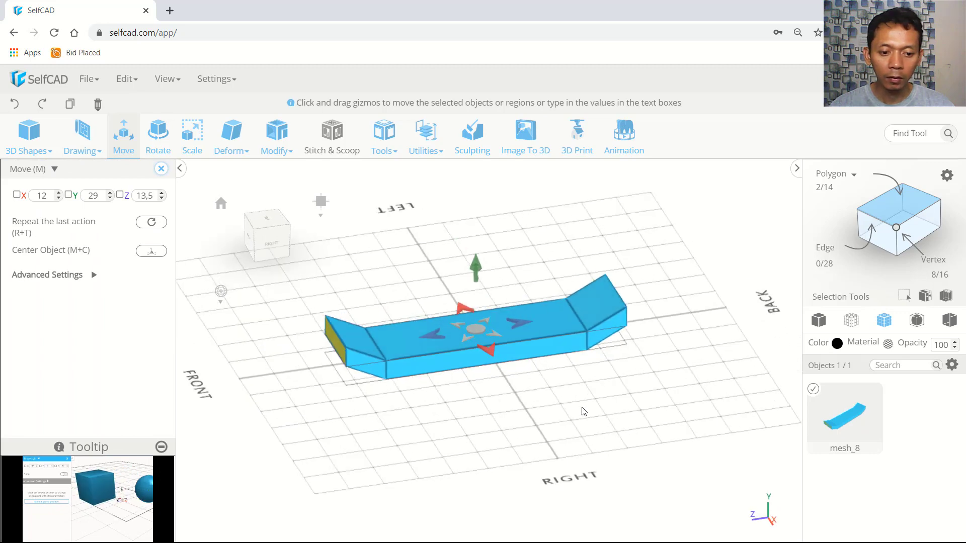
Preview Round Object on the whole board with a smoothness of 3 and discard the result
key("ctrl+a")
left_click_drag(519, 413, 551, 434)
left_click(276, 138)
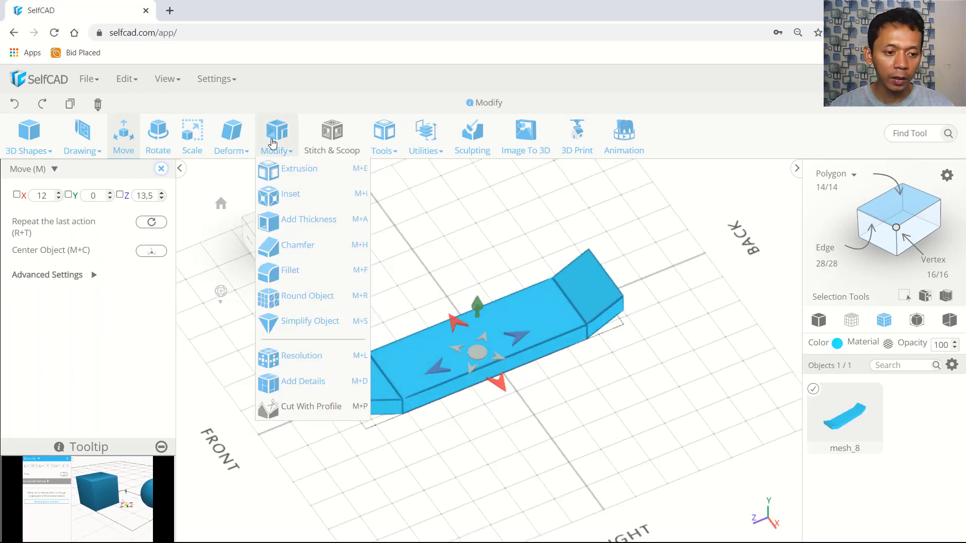
left_click(313, 300)
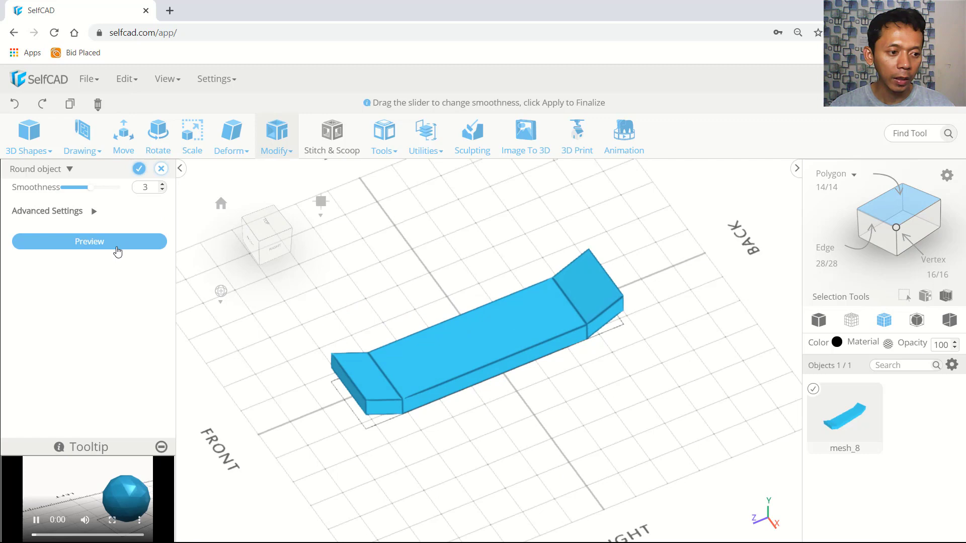
left_click(114, 243)
left_click_drag(550, 449, 633, 426)
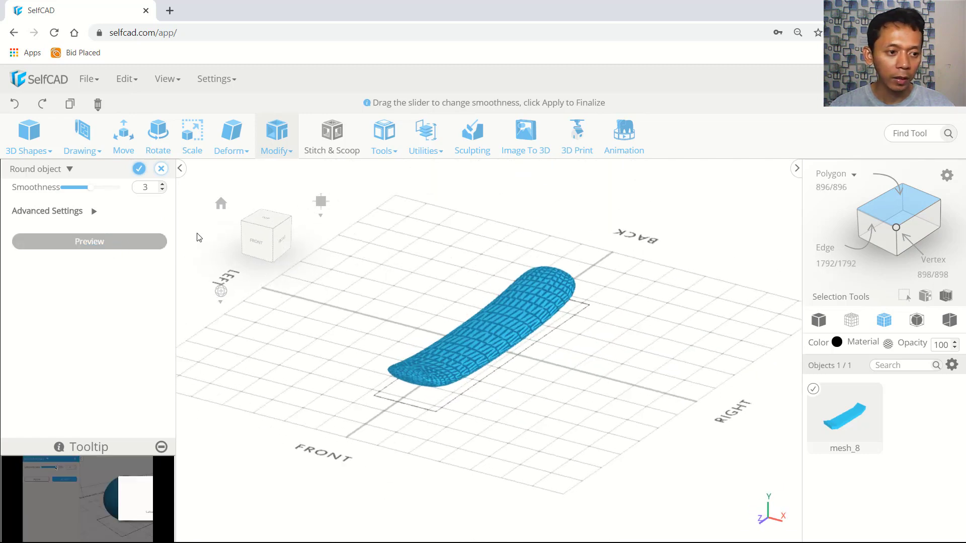
left_click(161, 169)
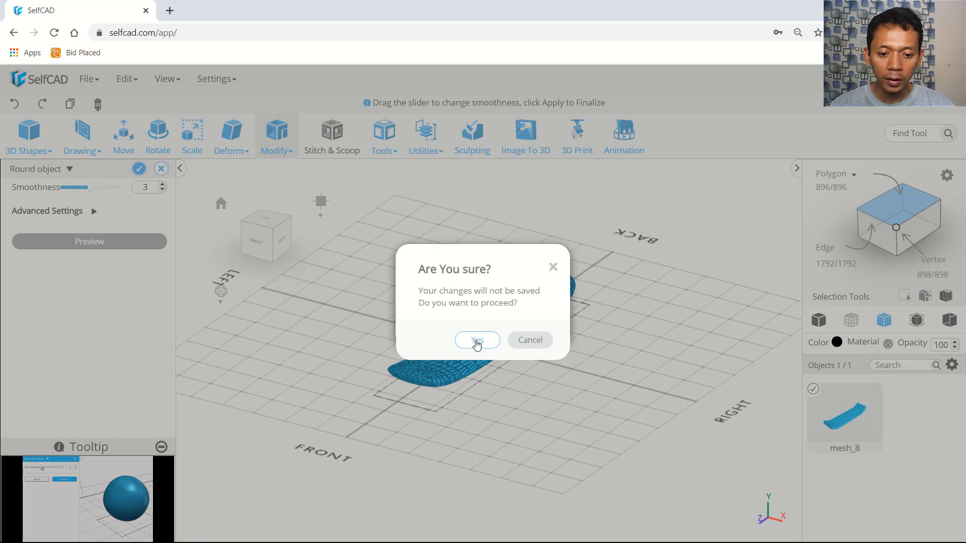
left_click(477, 343)
Select the three faces along the board's right-hand long side and move them inward to an X position of -8
left_click_drag(649, 401, 337, 235)
left_click(540, 351)
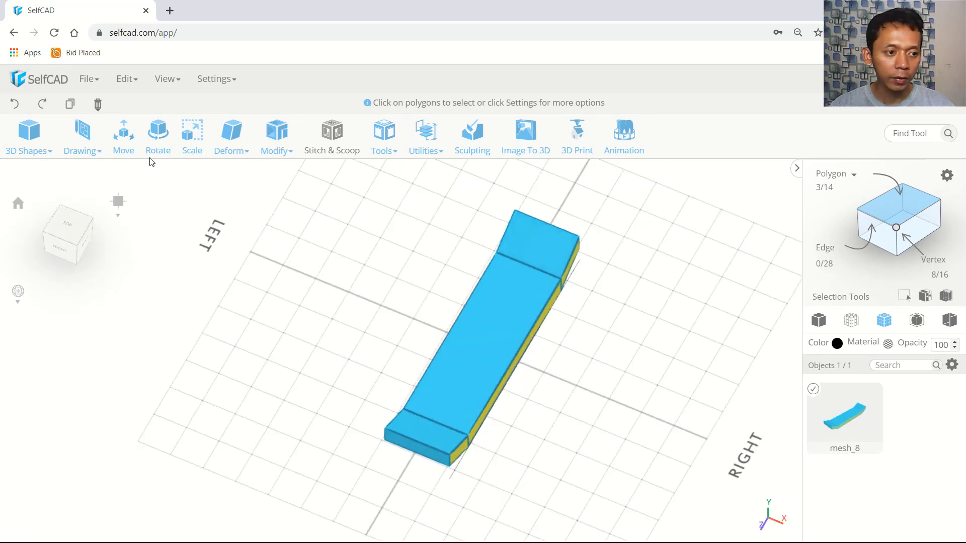
left_click(123, 140)
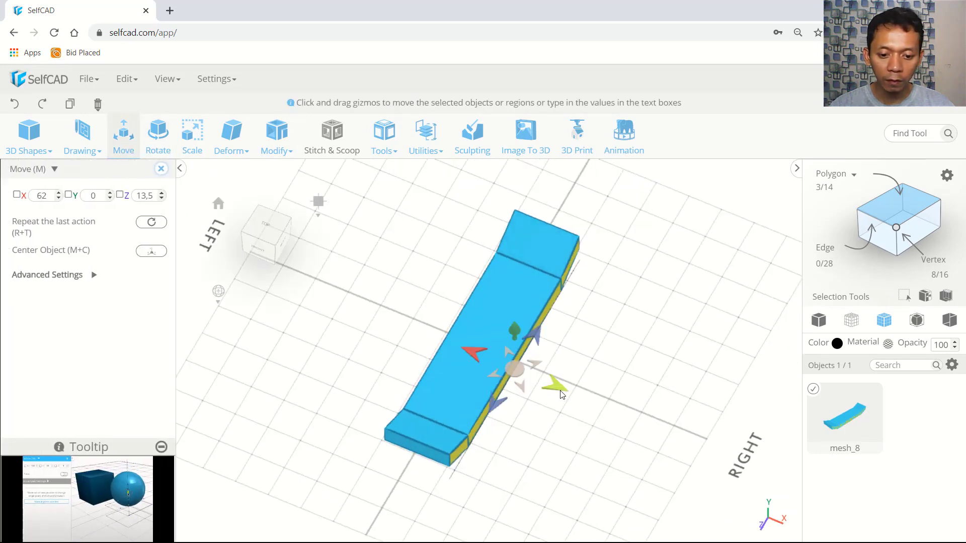
left_click_drag(562, 395, 508, 387)
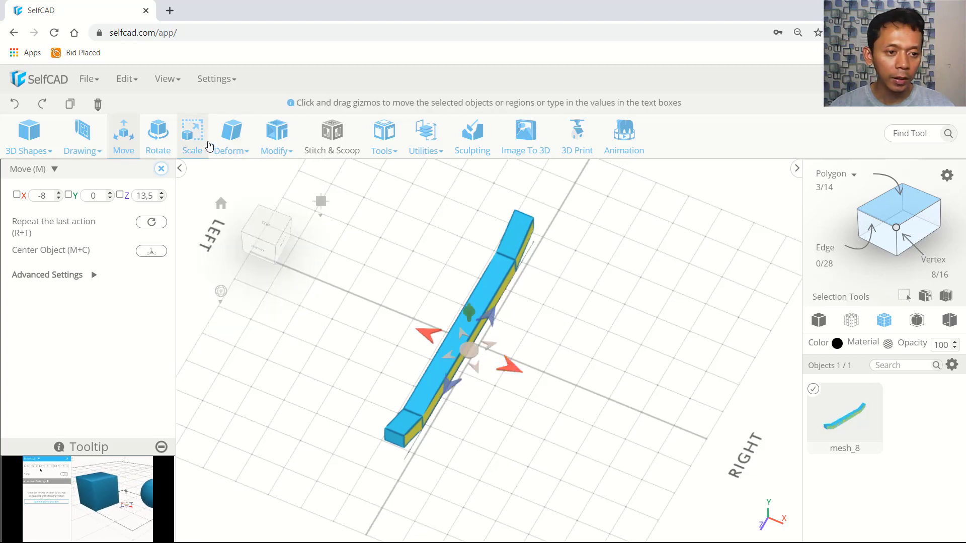
Extrude the three selected side faces outward by 59,66 and apply the extrusion
left_click(276, 146)
left_click(292, 168)
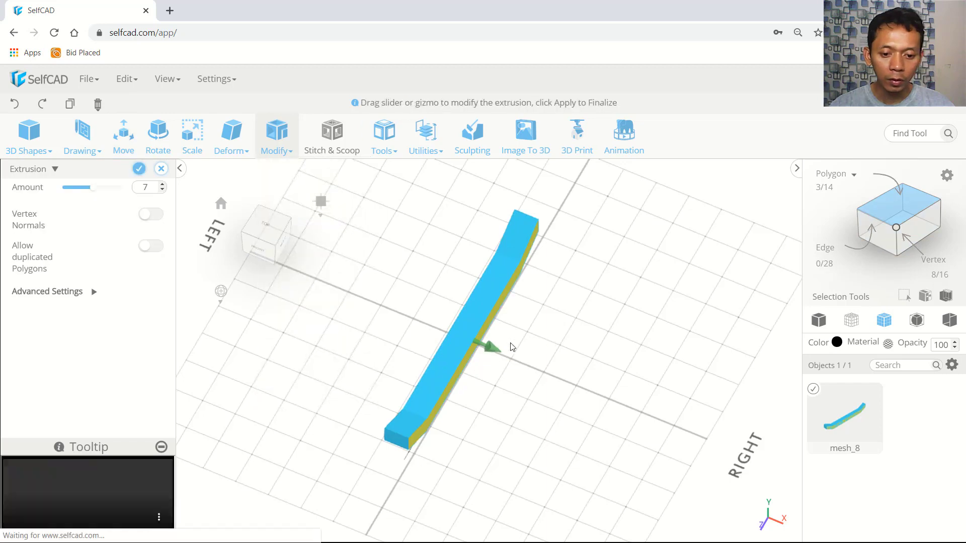
left_click_drag(511, 347, 528, 367)
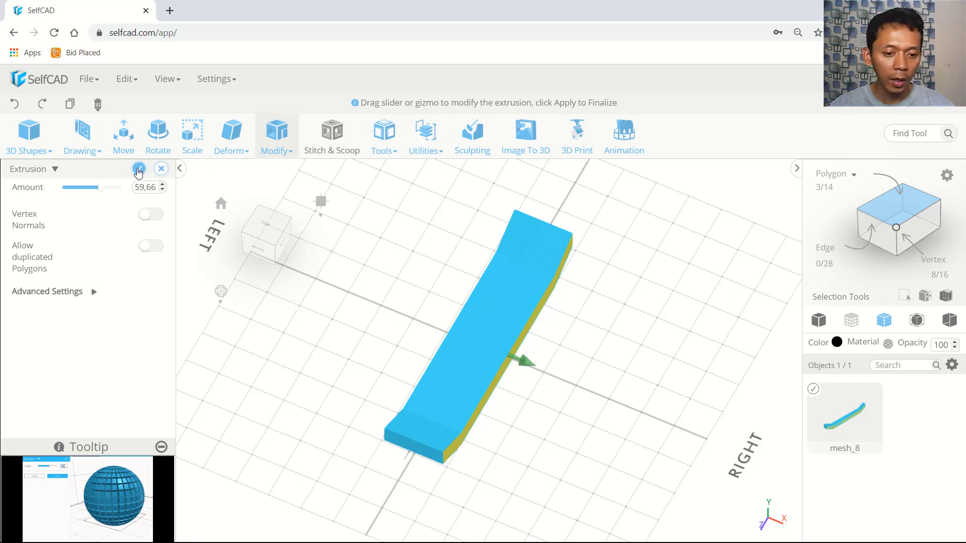
left_click(138, 170)
Move the three extruded side faces slightly further outward to an X position of 57,67
left_click(582, 356)
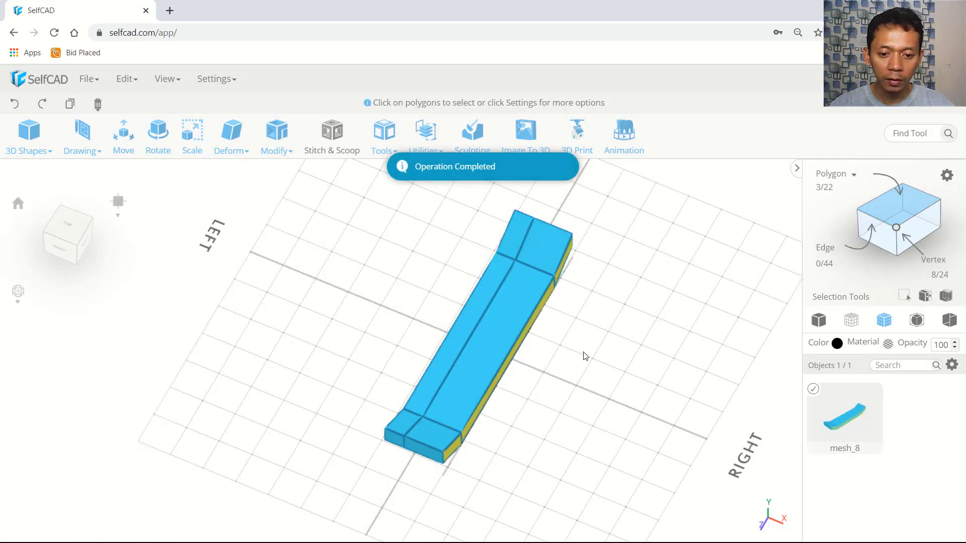
left_click_drag(582, 355, 640, 339)
left_click(124, 134)
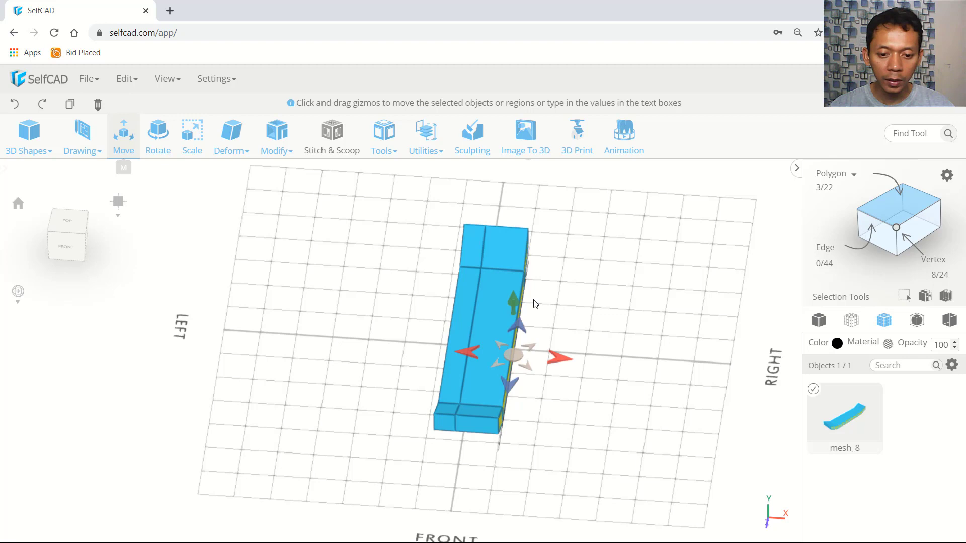
left_click_drag(566, 359, 569, 360)
left_click_drag(578, 317, 599, 343)
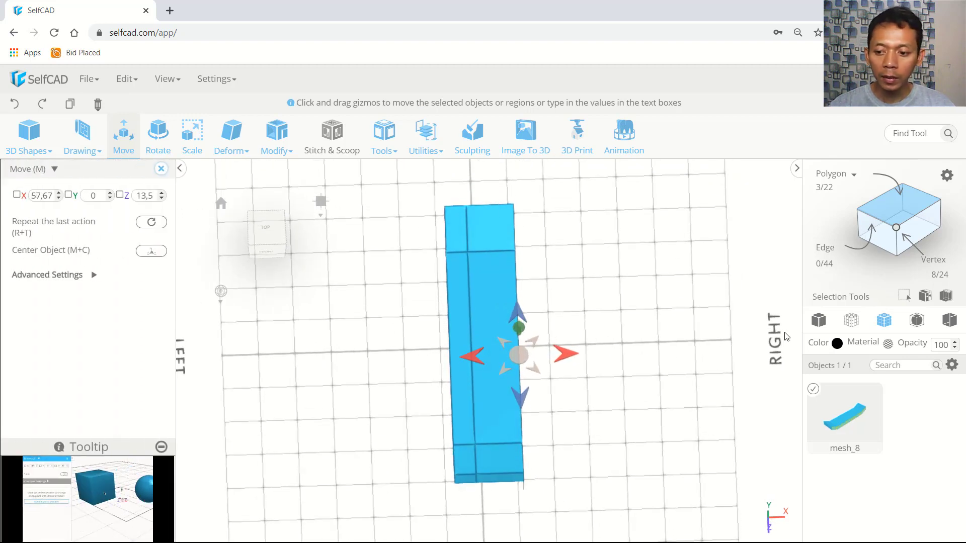
Select the vertices along the board's lengthwise division in a wireframe top view and move them to an X position of -16
left_click(853, 322)
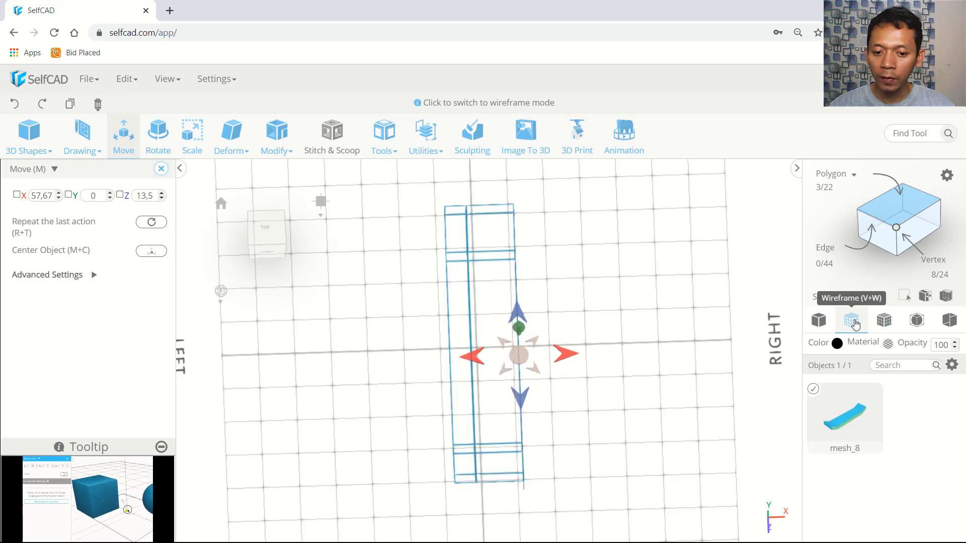
left_click(264, 229)
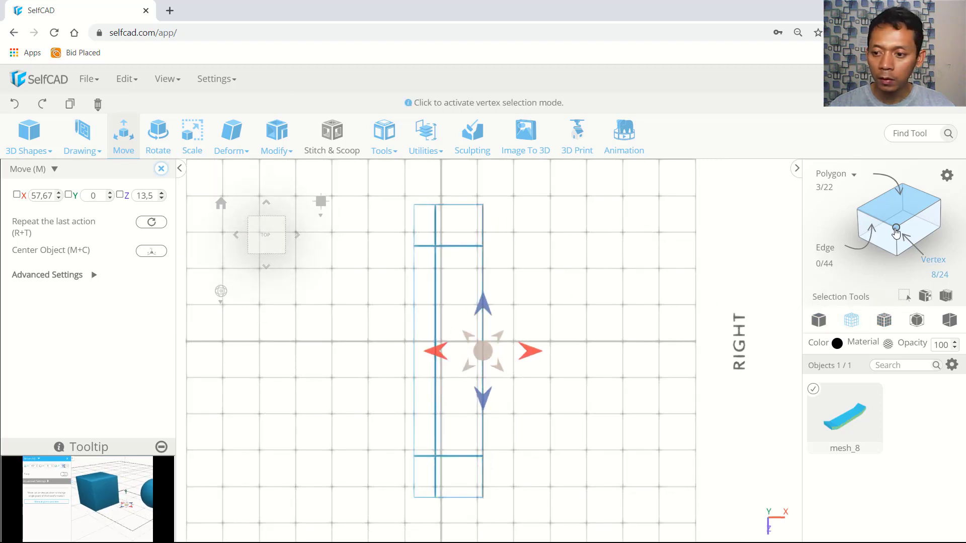
left_click(896, 229)
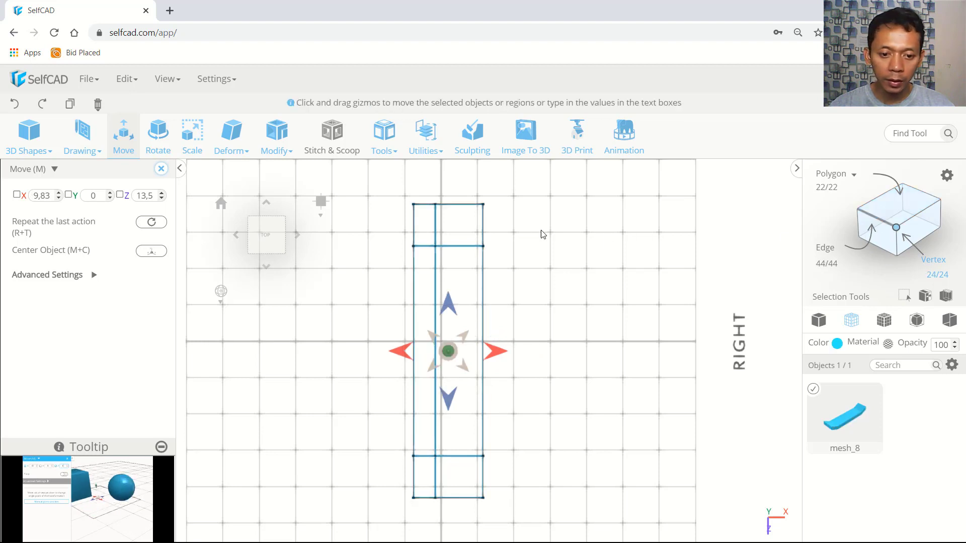
left_click_drag(463, 186, 422, 518)
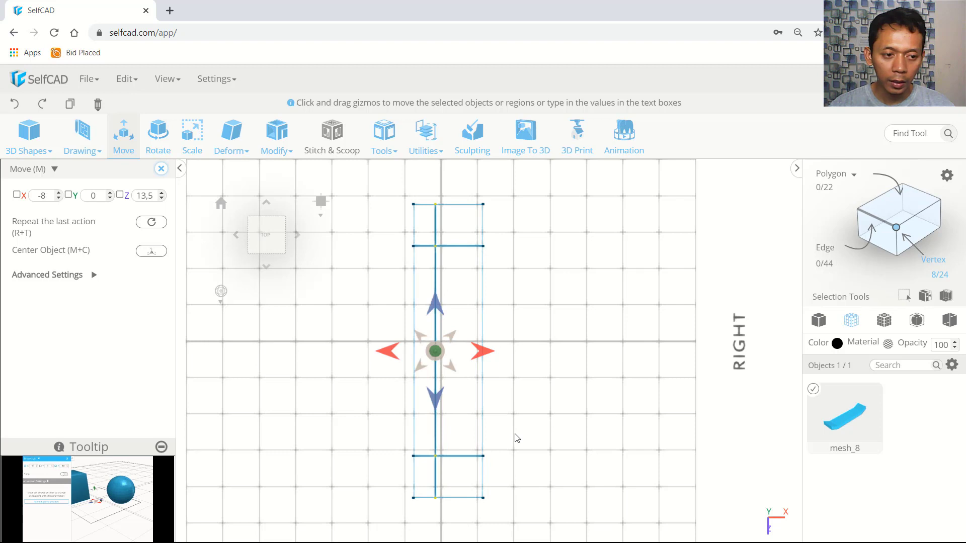
left_click_drag(388, 351, 382, 349)
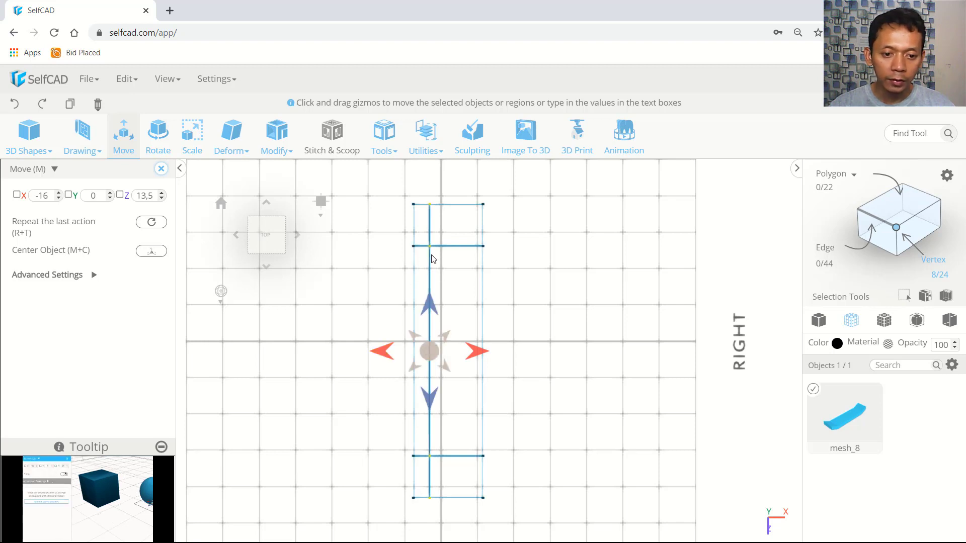
Use Add Details on the whole board to add three more lengthwise edge loops across its width
key("ctrl+a")
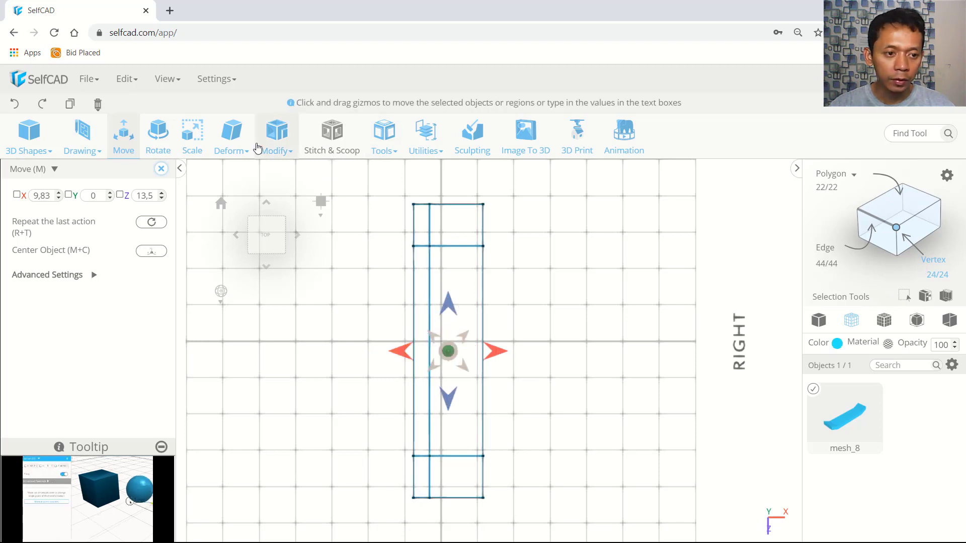
left_click(274, 146)
left_click(301, 381)
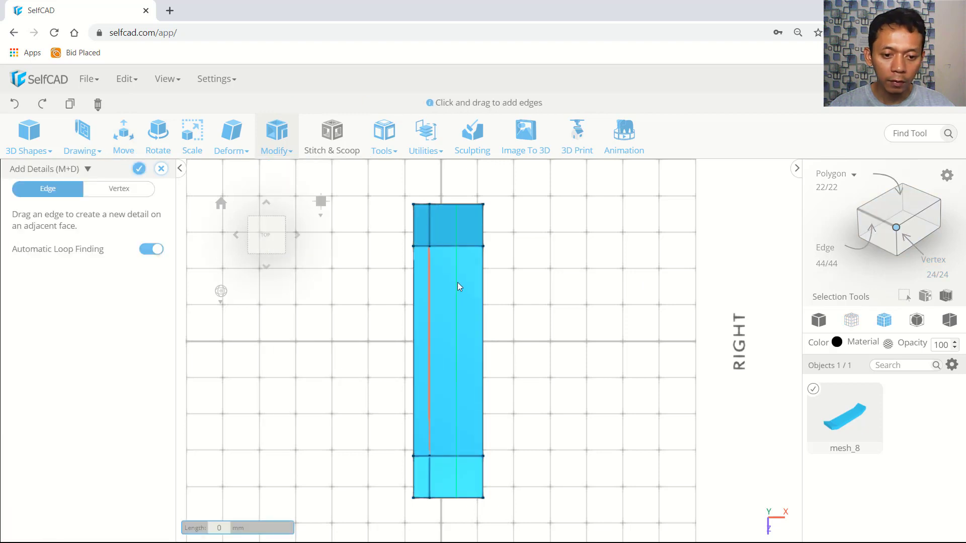
left_click_drag(436, 311, 458, 297)
left_click(469, 303)
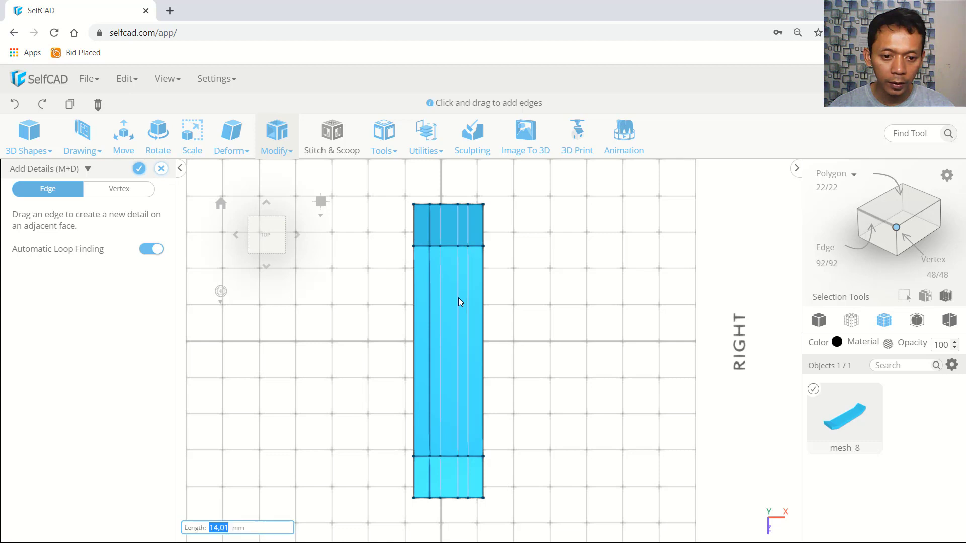
Add a crosswise edge loop just inside each bend of the deck, offset 13,78 and 13,85 mm, and apply the details
scroll(459, 250, "up", 2)
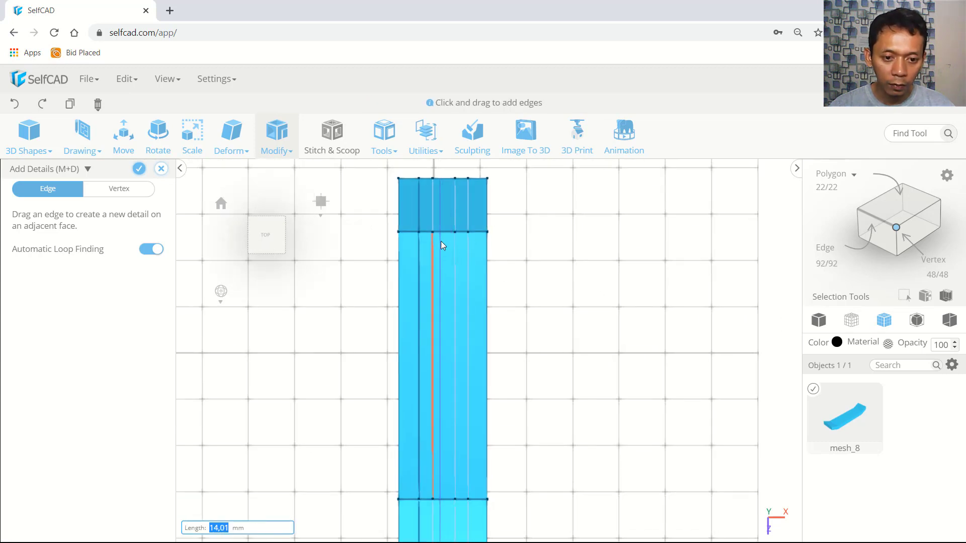
left_click_drag(444, 236, 442, 245)
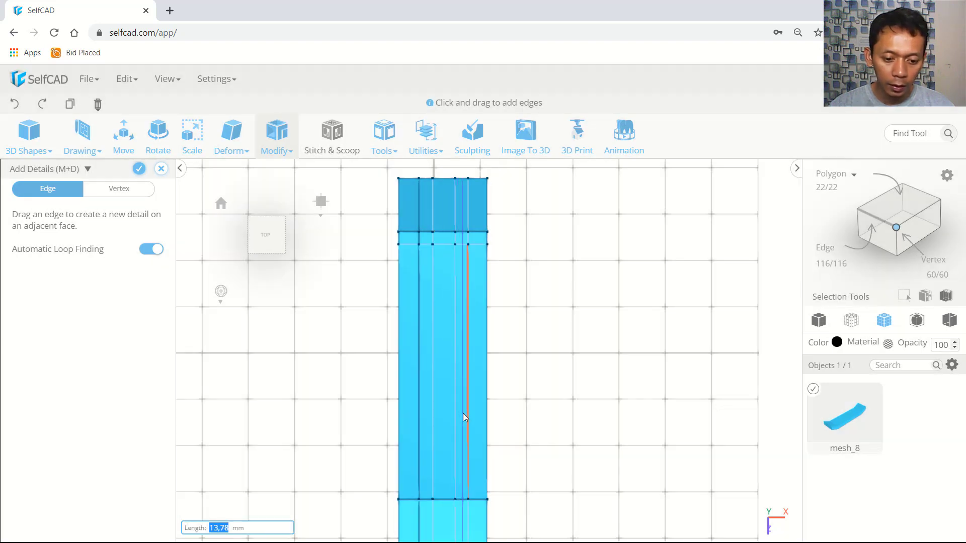
left_click_drag(439, 497, 442, 487)
scroll(596, 443, "down", 2)
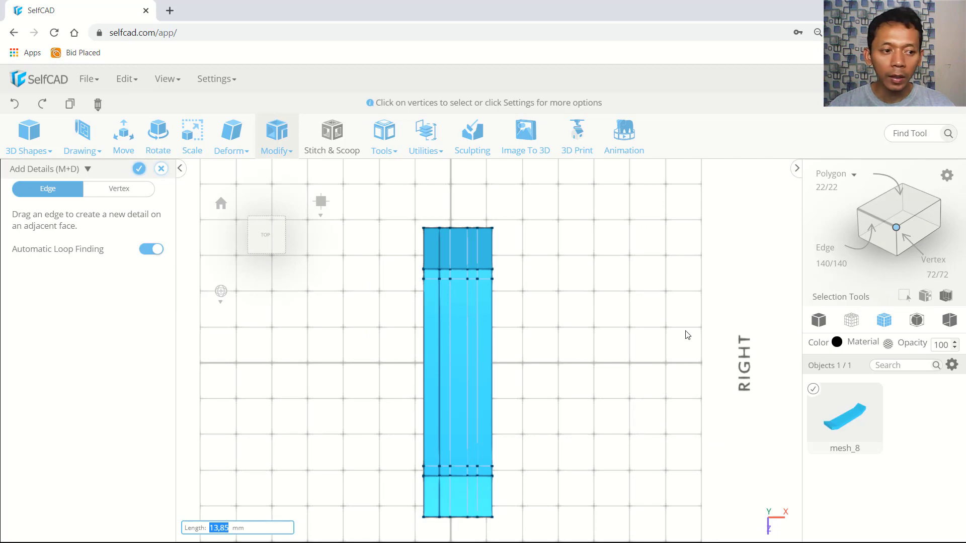
left_click(138, 170)
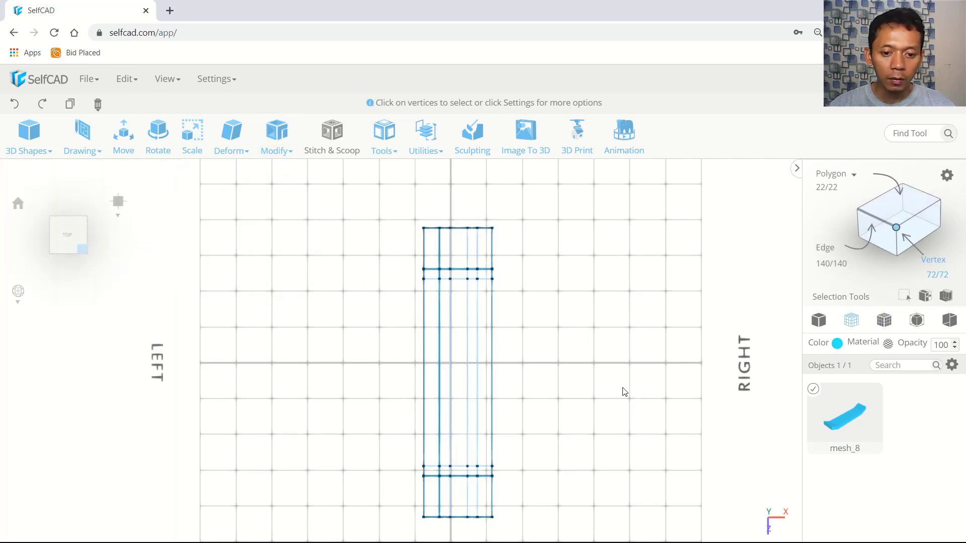
Select four small faces on the deck's underside, two beside each upturned end, between the lengthwise divisions
left_click_drag(623, 390, 579, 344)
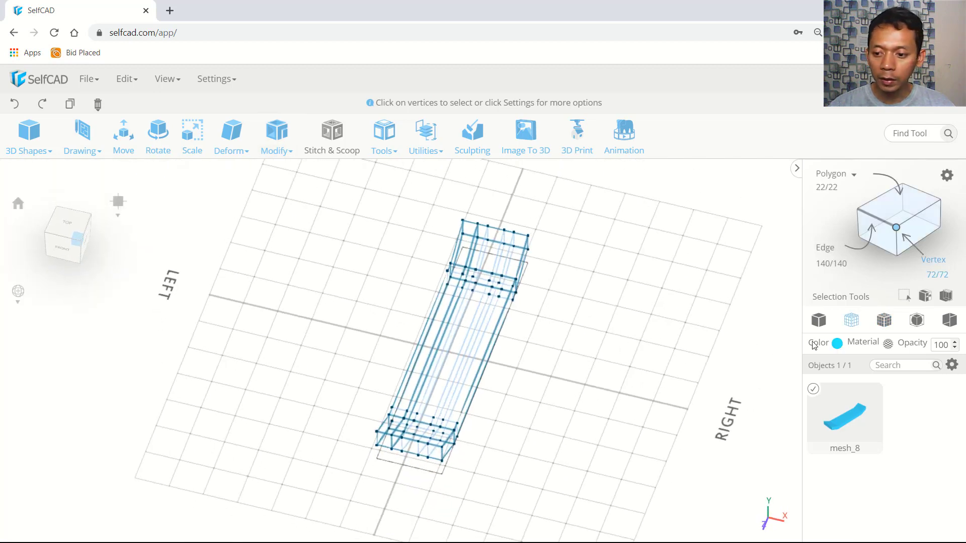
left_click(884, 321)
left_click_drag(628, 390, 468, 273)
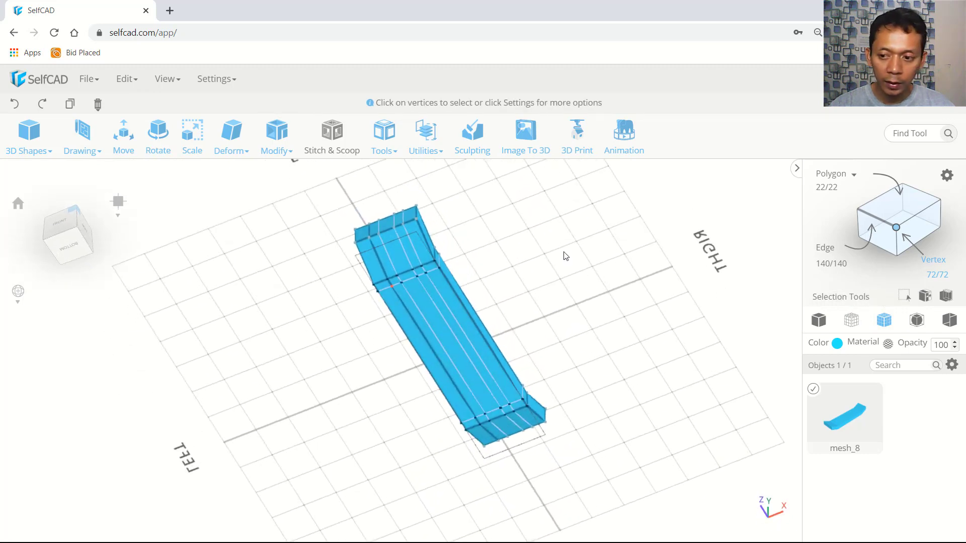
left_click(895, 216)
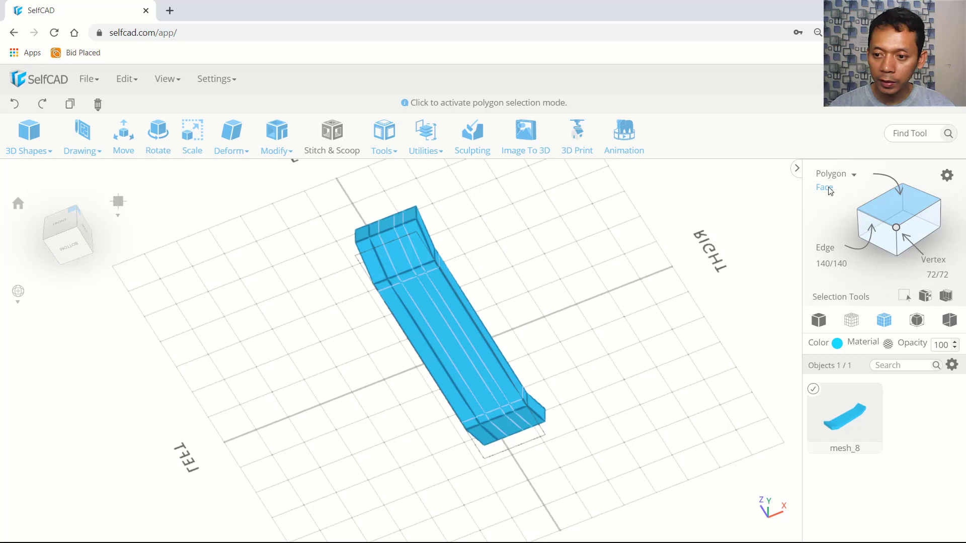
scroll(416, 271, "up", 3)
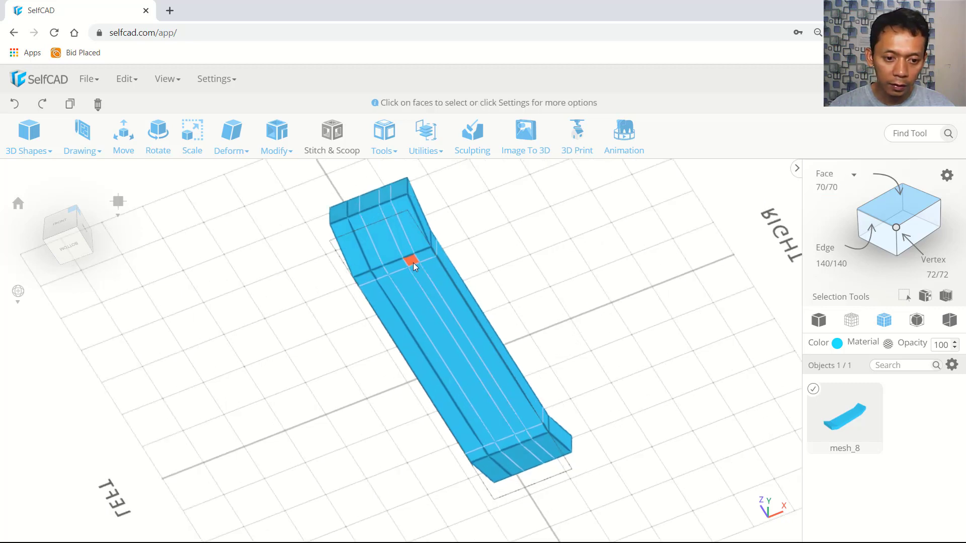
left_click(412, 262)
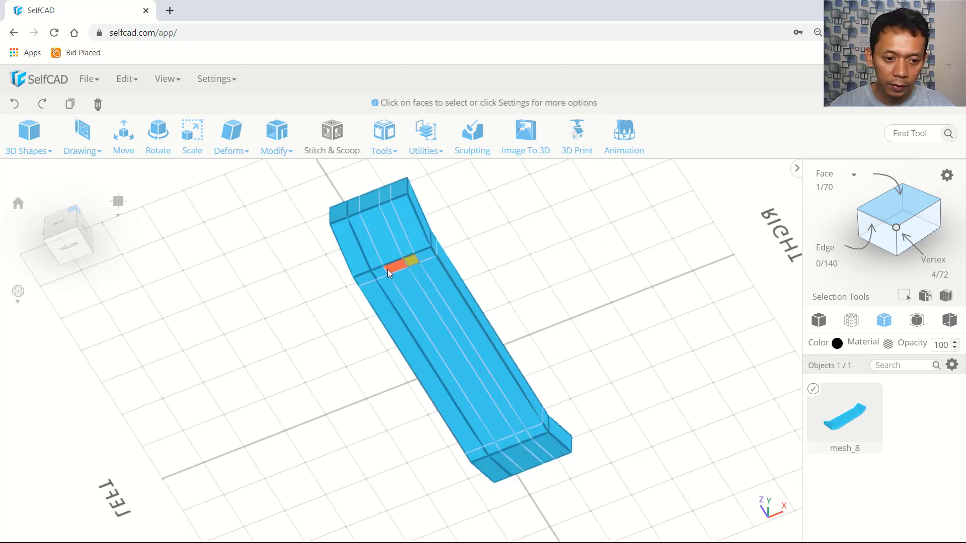
left_click(520, 436)
left_click(491, 451)
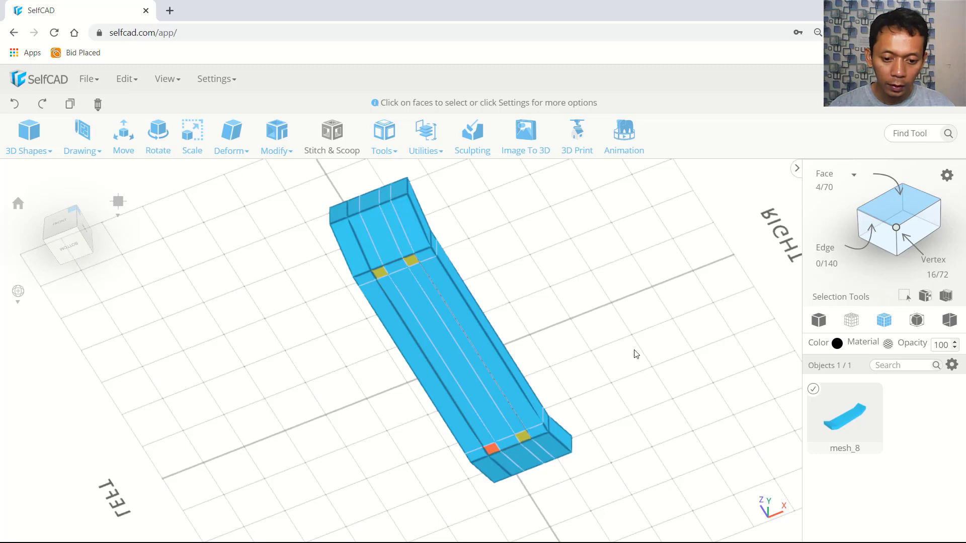
scroll(638, 351, "down", 2)
Extrude the four selected underside faces downward into short feet and apply the extrusion
left_click(278, 145)
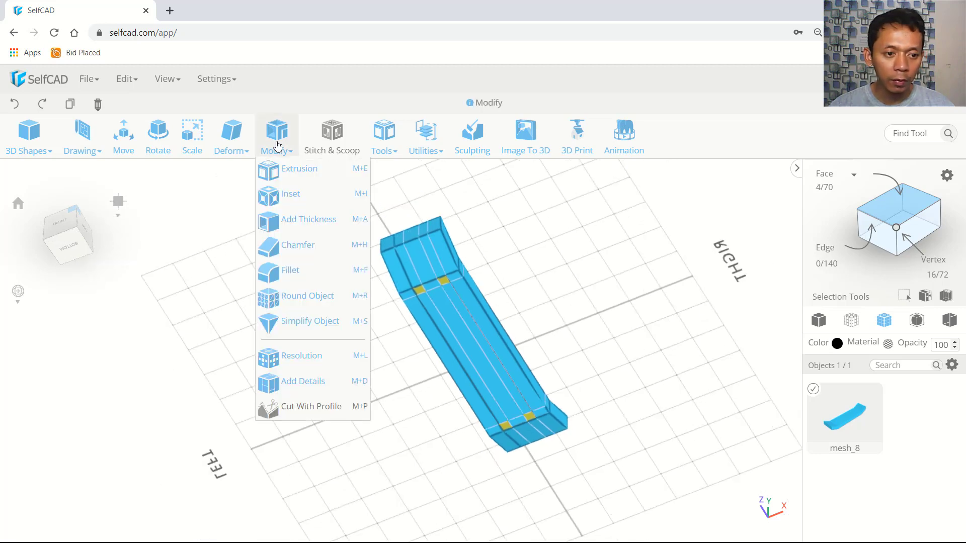
left_click(280, 170)
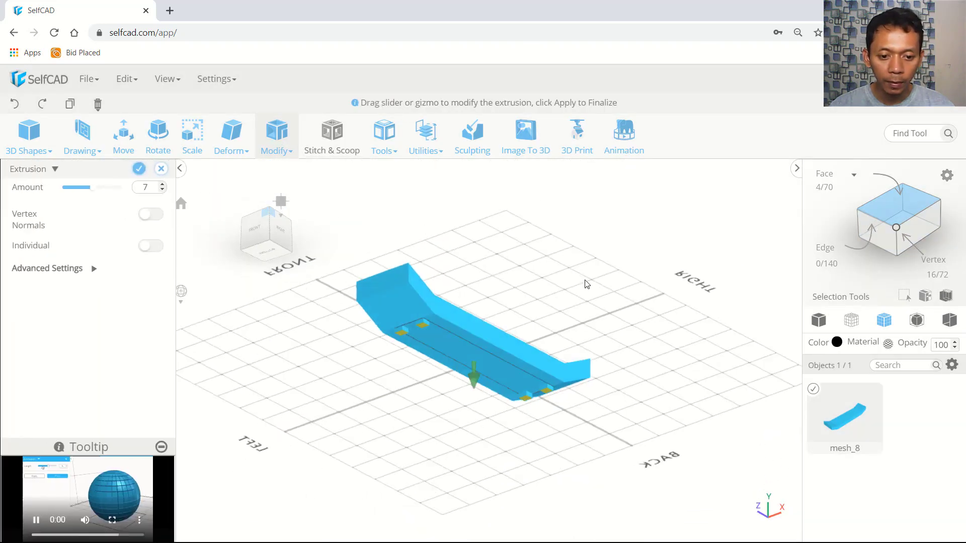
scroll(455, 381, "up", 5)
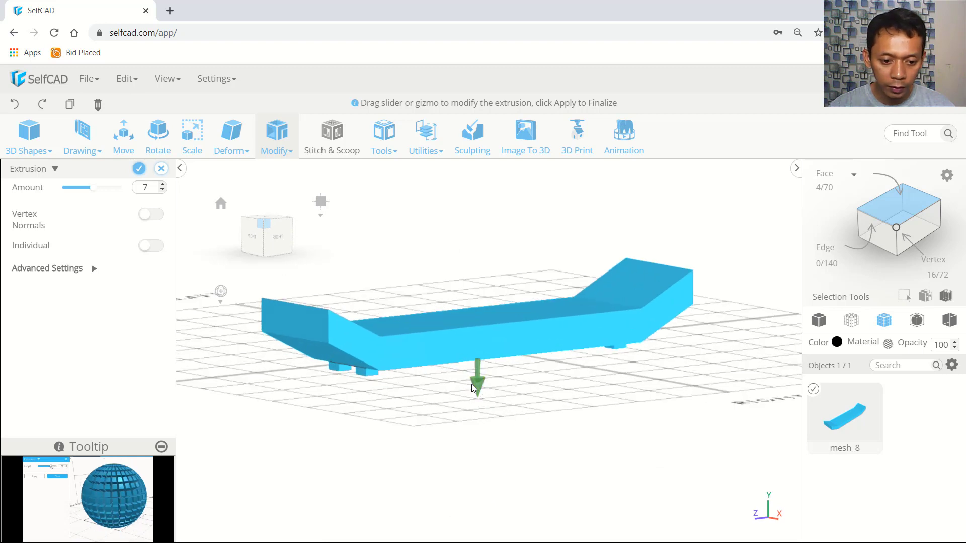
left_click_drag(471, 384, 476, 388)
left_click_drag(610, 392, 541, 394)
left_click(139, 169)
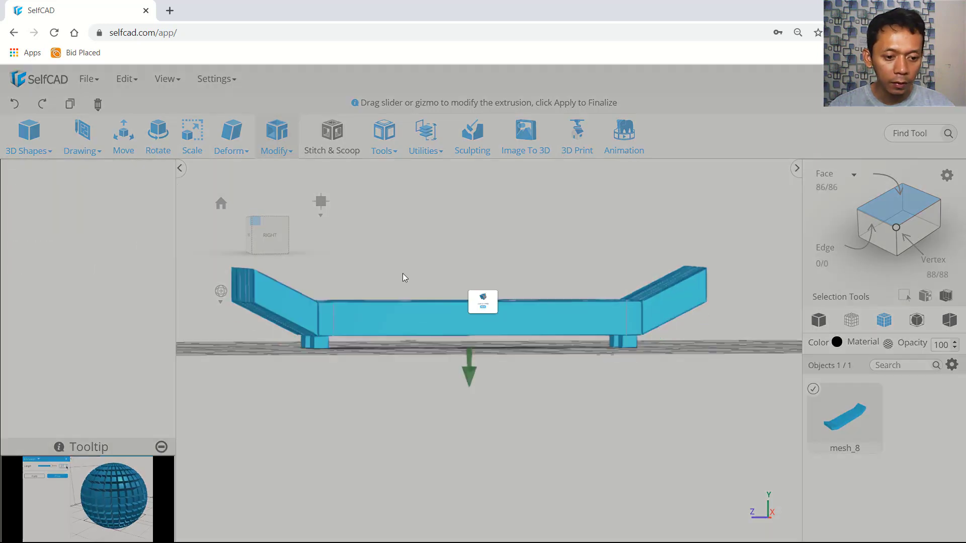
Extrude the four feet downward a second time by about 9,98 and apply the extrusion
left_click(276, 133)
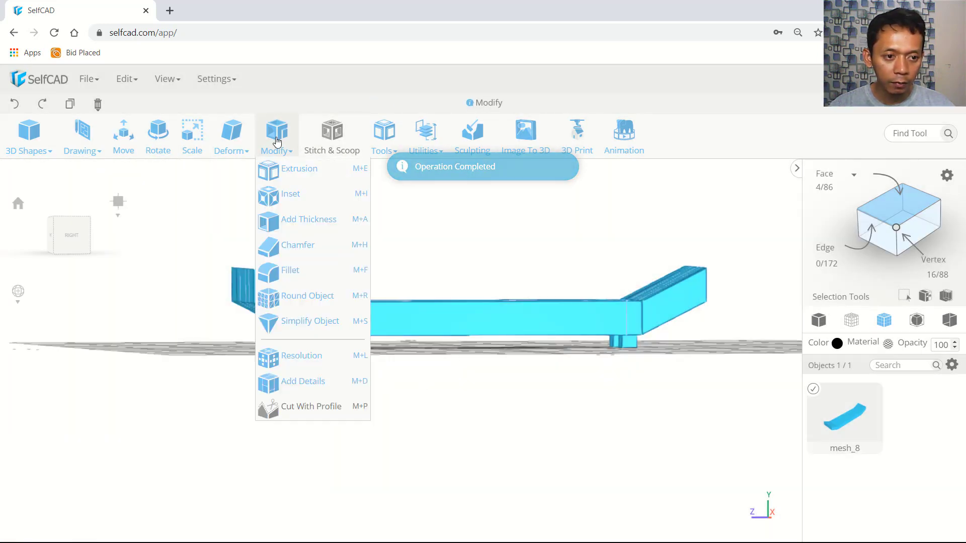
left_click(299, 168)
left_click_drag(478, 392, 472, 395)
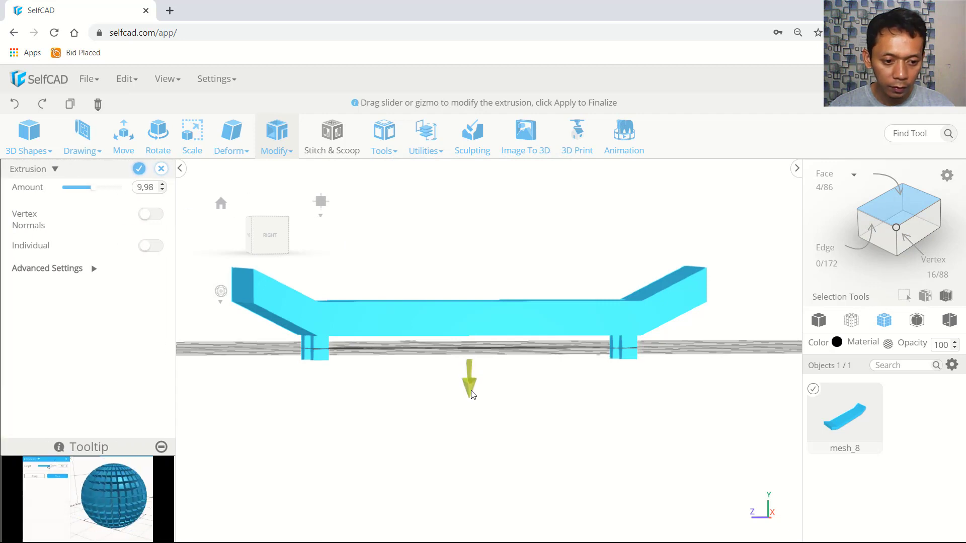
left_click(139, 169)
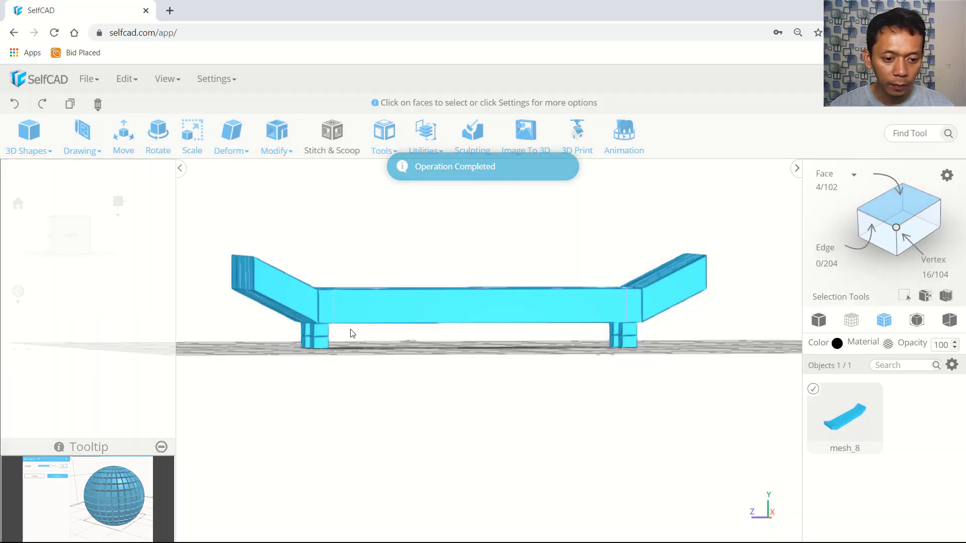
Select the outward-facing side face of the lower block on each of the four feet
left_click_drag(441, 378, 491, 384)
key("ctrl+a")
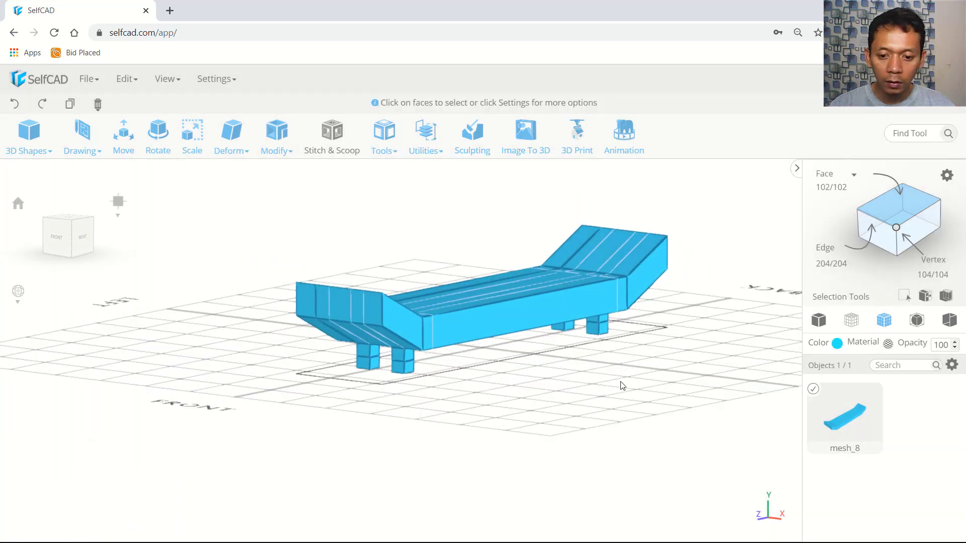
scroll(619, 365, "up", 2)
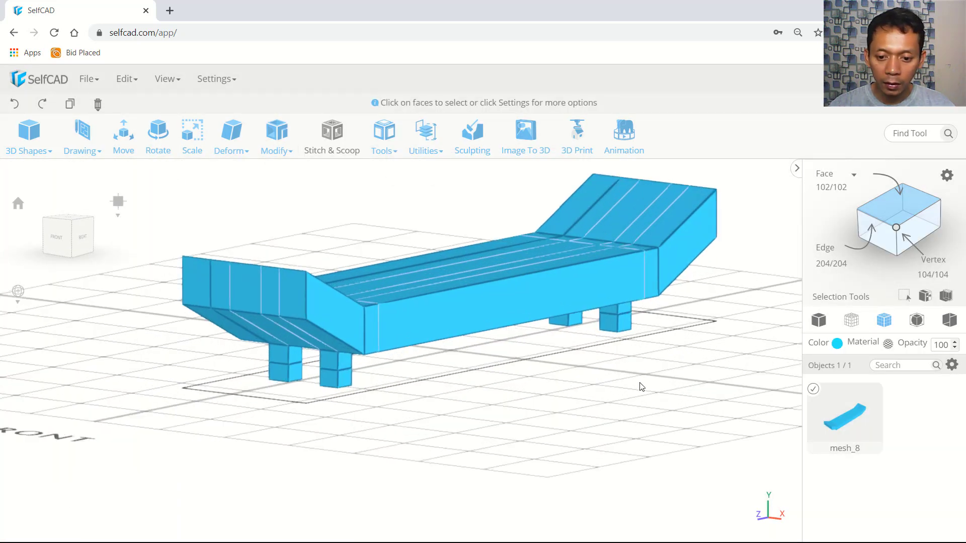
left_click(900, 200)
left_click(626, 322)
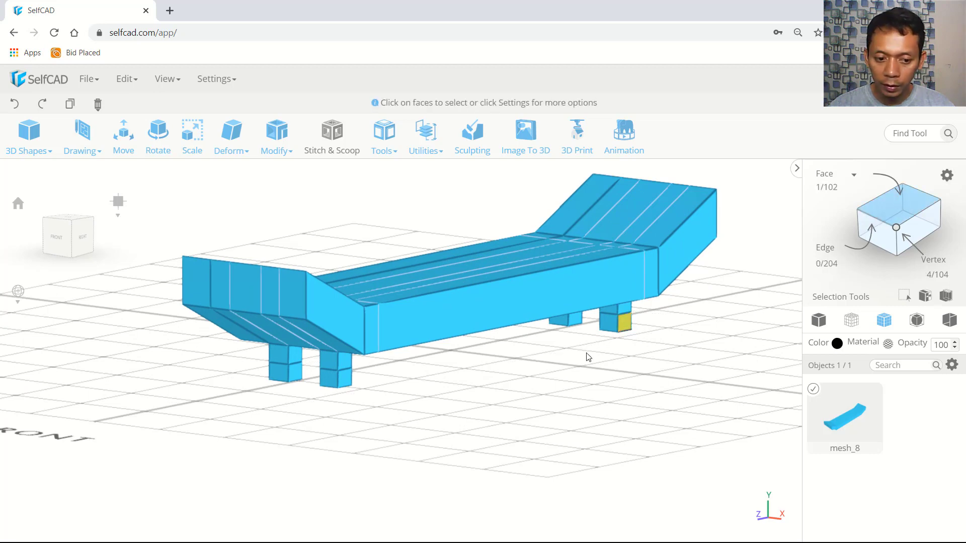
left_click(345, 382)
left_click_drag(285, 405, 447, 409)
right_click_drag(450, 413, 599, 412)
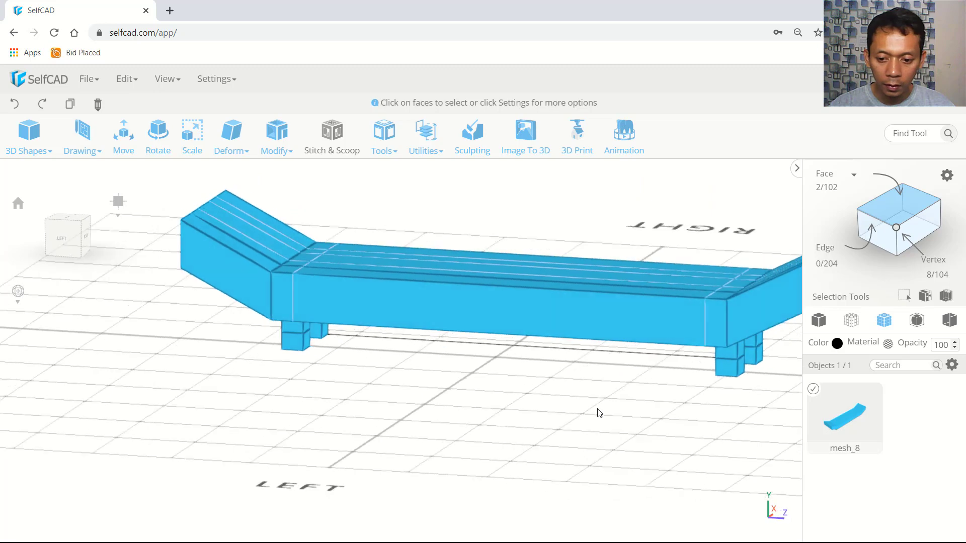
left_click(732, 368)
left_click(293, 342)
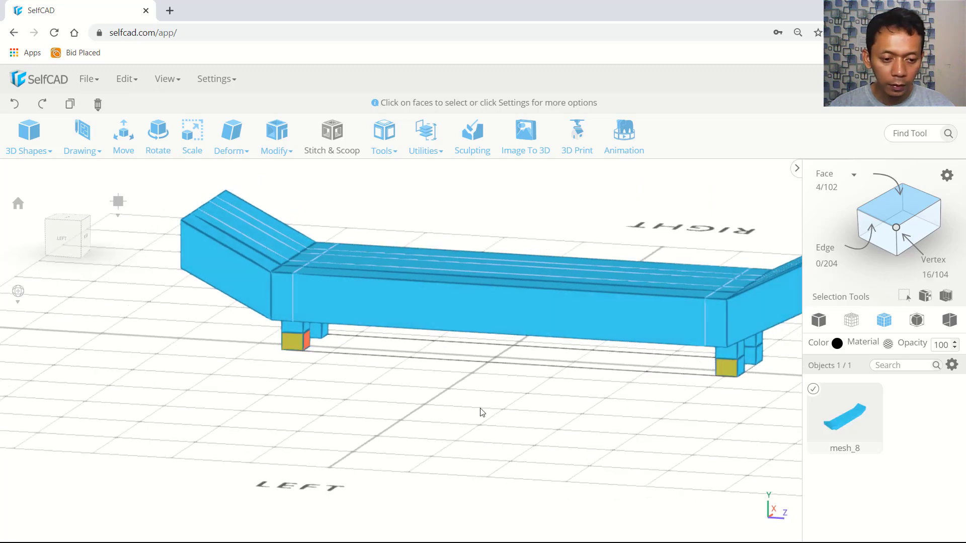
Extrude the four selected foot side faces outward individually by about 4,58 and apply the extrusion
right_click_drag(478, 409, 431, 431)
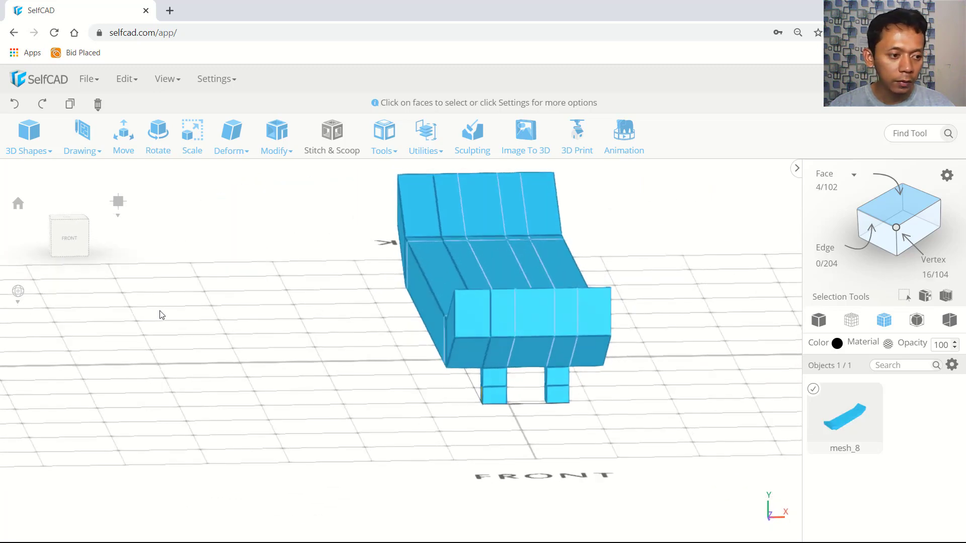
left_click(71, 240)
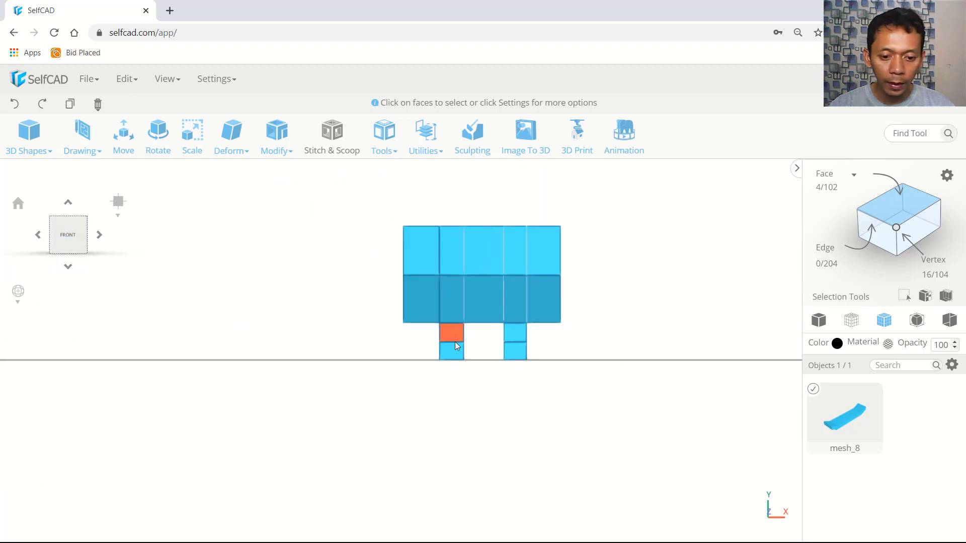
scroll(505, 354, "up", 3)
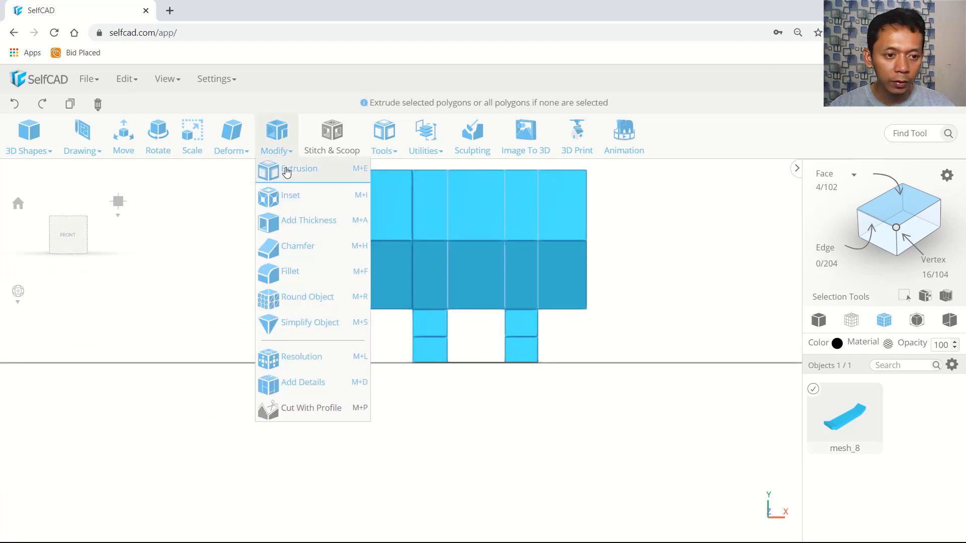
left_click(285, 170)
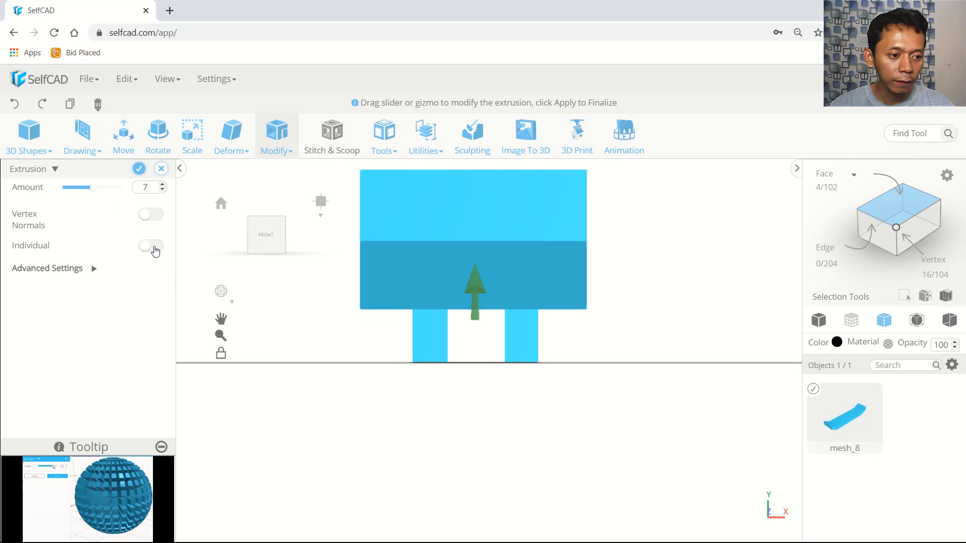
left_click(151, 246)
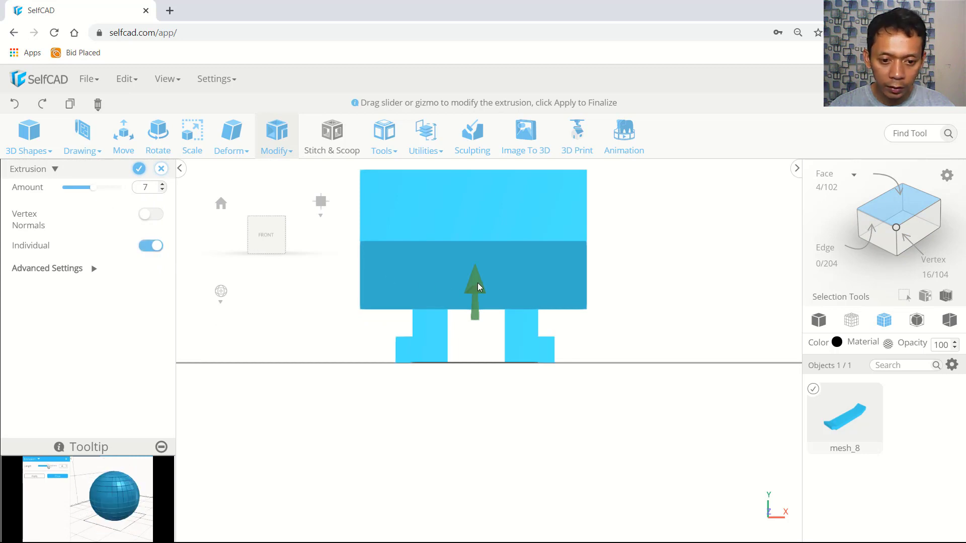
middle_click_drag(474, 285, 473, 316)
right_click_drag(472, 320, 489, 391)
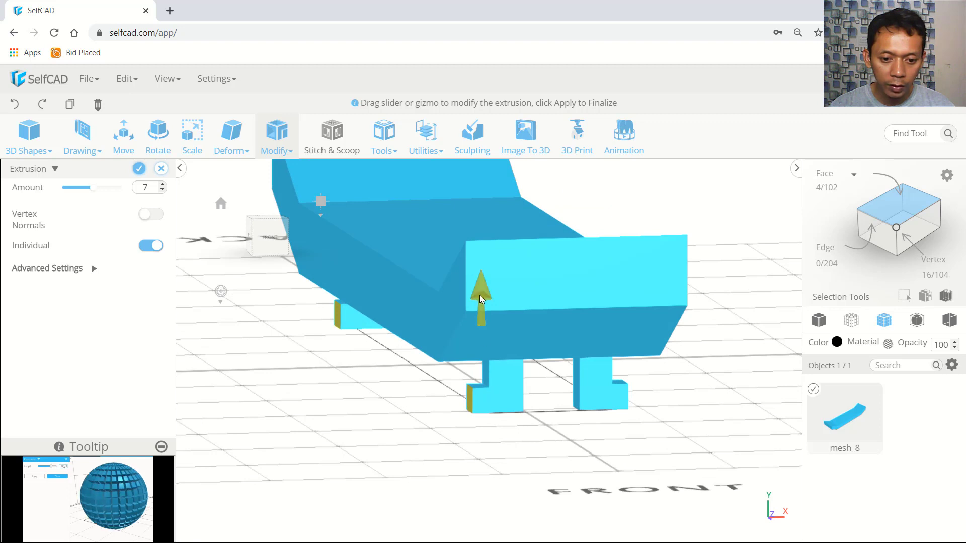
left_click_drag(479, 294, 482, 301)
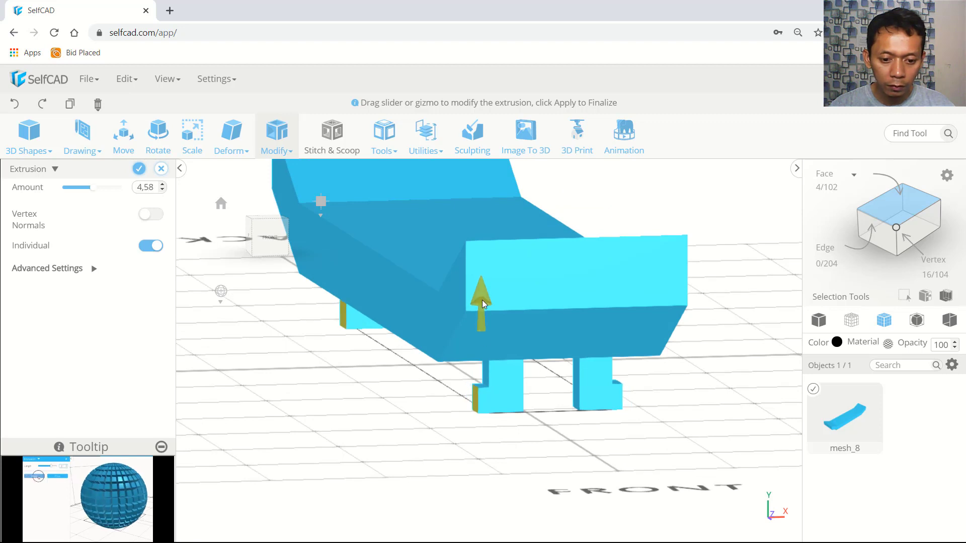
right_click_drag(521, 349, 572, 419)
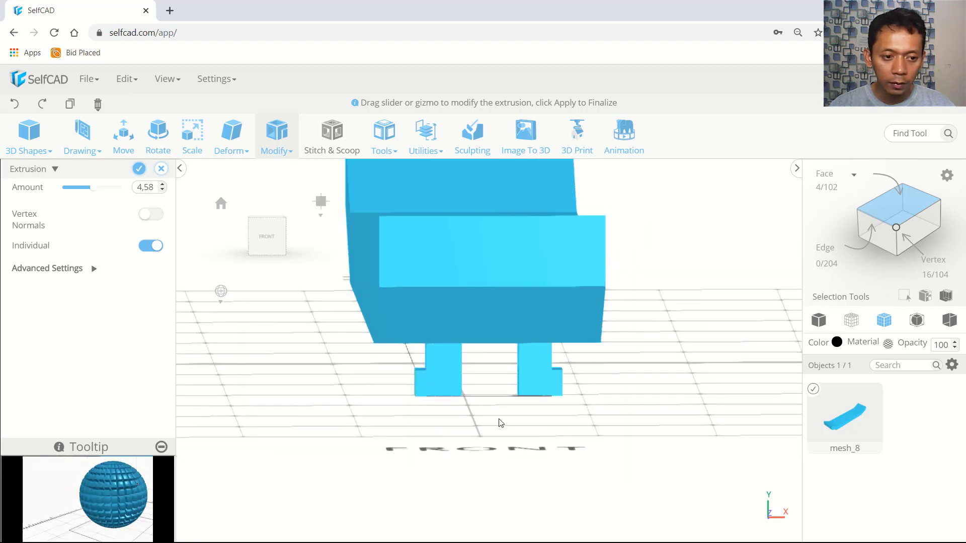
left_click(139, 169)
Extrude the same four outward-facing faces a second time, individually by 7
left_click(277, 135)
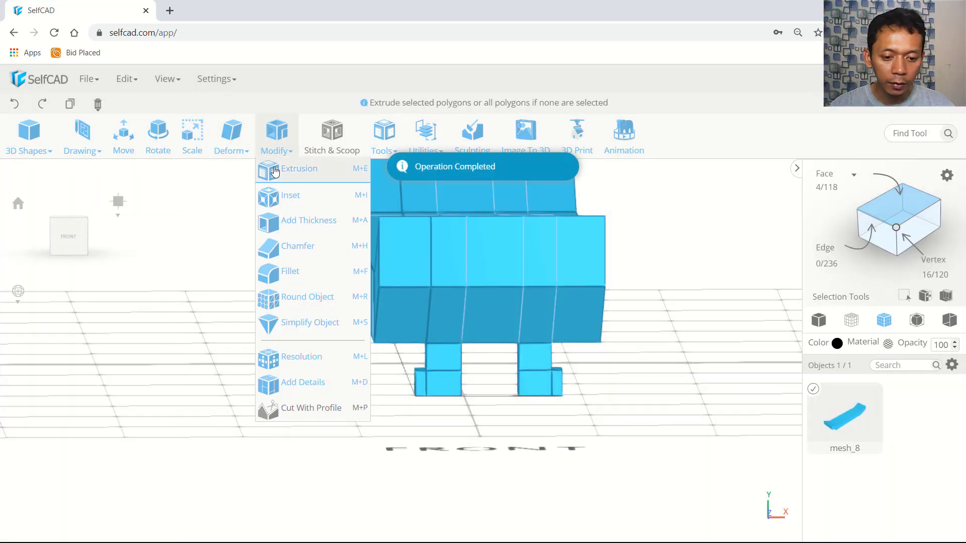
left_click(275, 172)
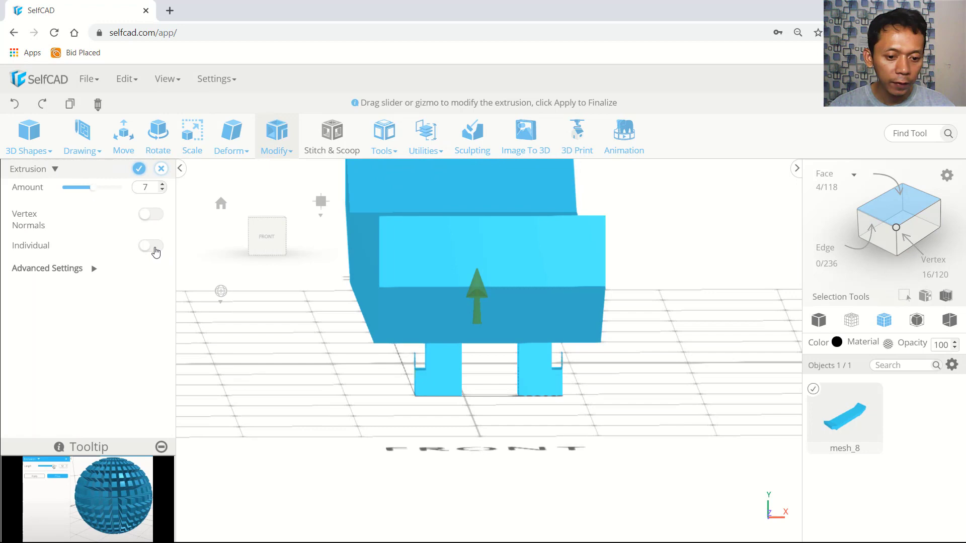
left_click(151, 245)
left_click_drag(388, 433, 431, 438)
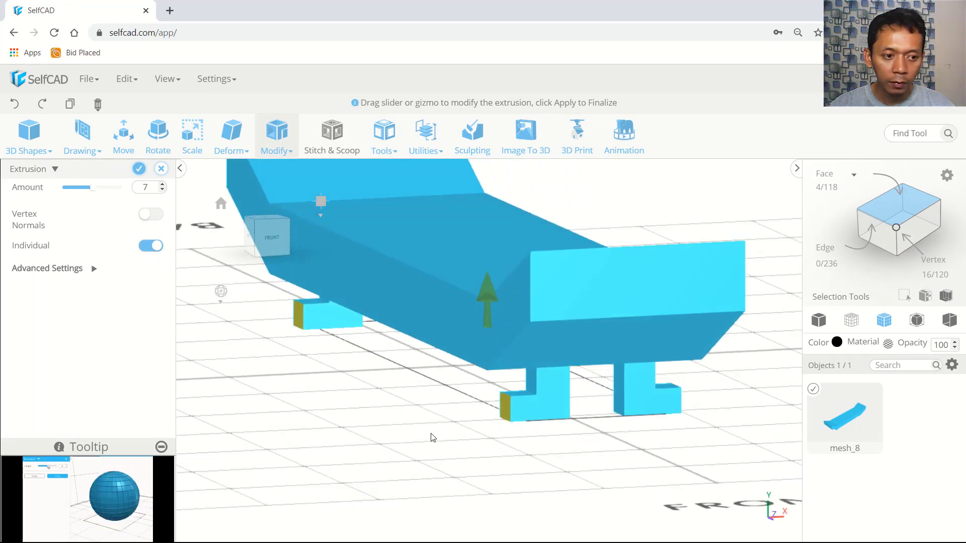
Scale down the four end faces with Individual Transformation on, to about 7,04 in Y and 284,06 in Z
left_click(191, 133)
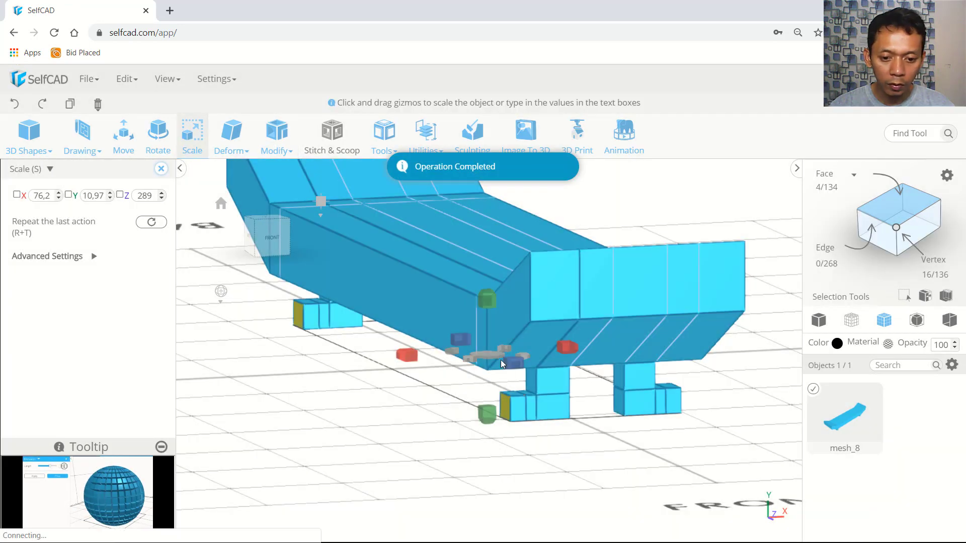
mouse_move(485, 358)
left_mouse_down()
mouse_move(482, 370)
mouse_move(469, 363)
left_mouse_up()
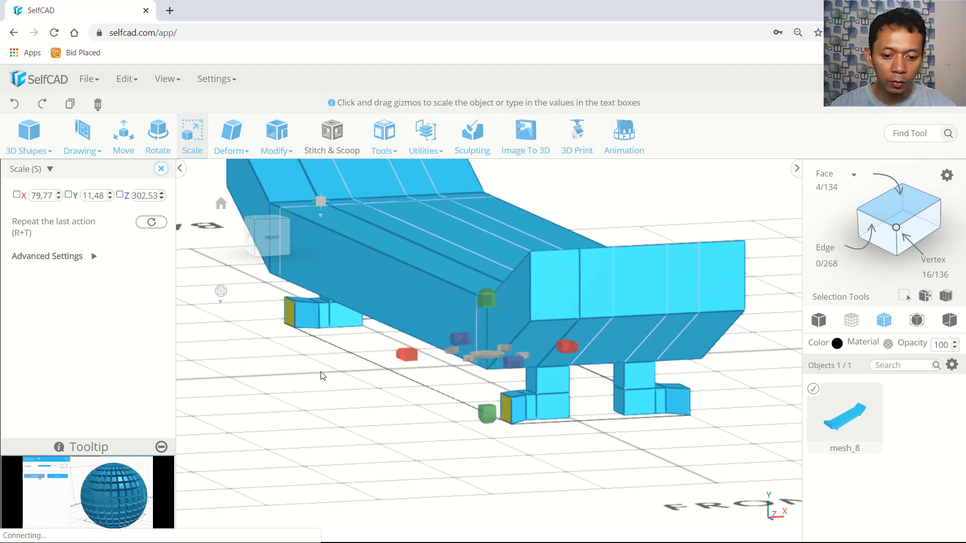
key("ctrl+z")
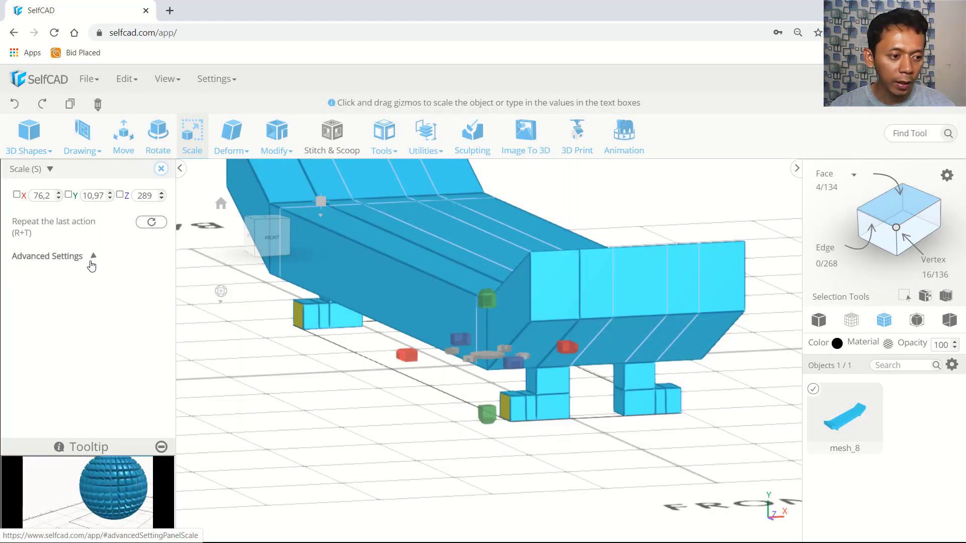
left_click(93, 257)
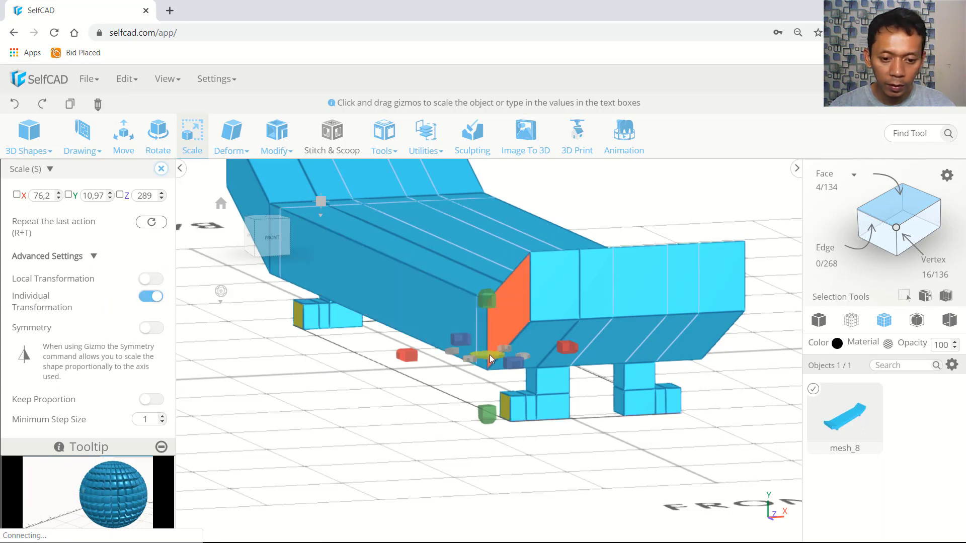
left_click_drag(490, 355, 486, 296)
mouse_move(455, 450)
left_mouse_down()
mouse_move(403, 446)
mouse_move(447, 451)
left_mouse_up()
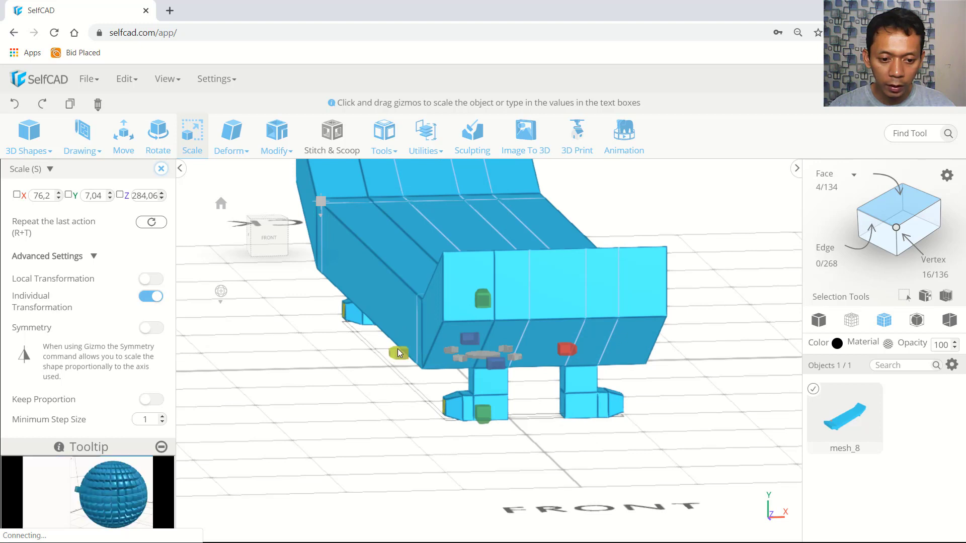
left_click_drag(397, 350, 405, 355)
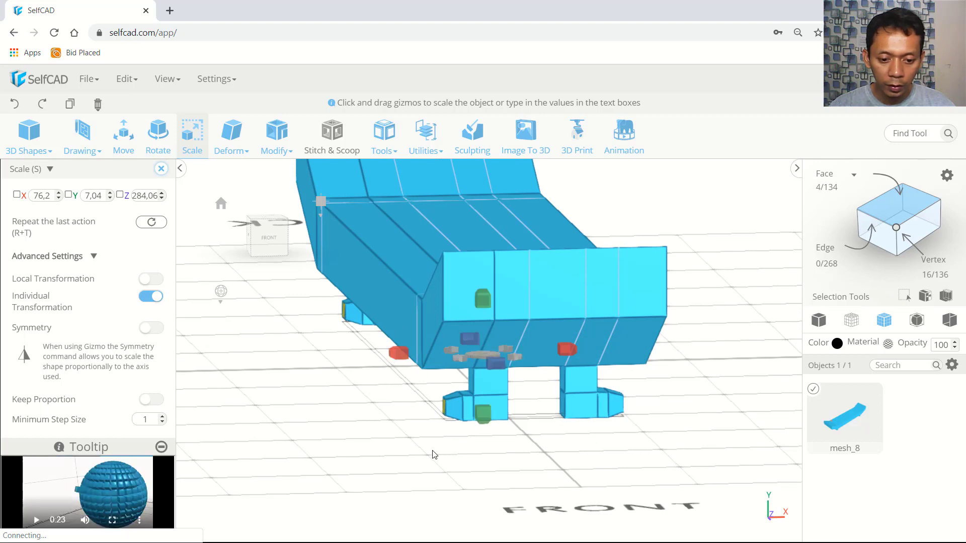
left_click_drag(432, 451, 430, 461)
left_click(160, 170)
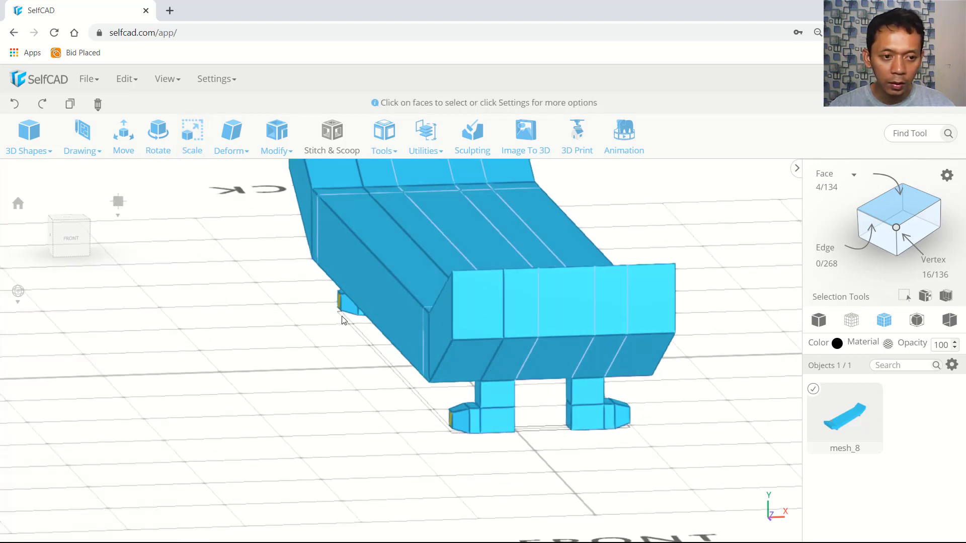
Extrude the four narrowed end faces outward in two successive individual extrusions of 7 each
left_click(281, 146)
left_click(288, 171)
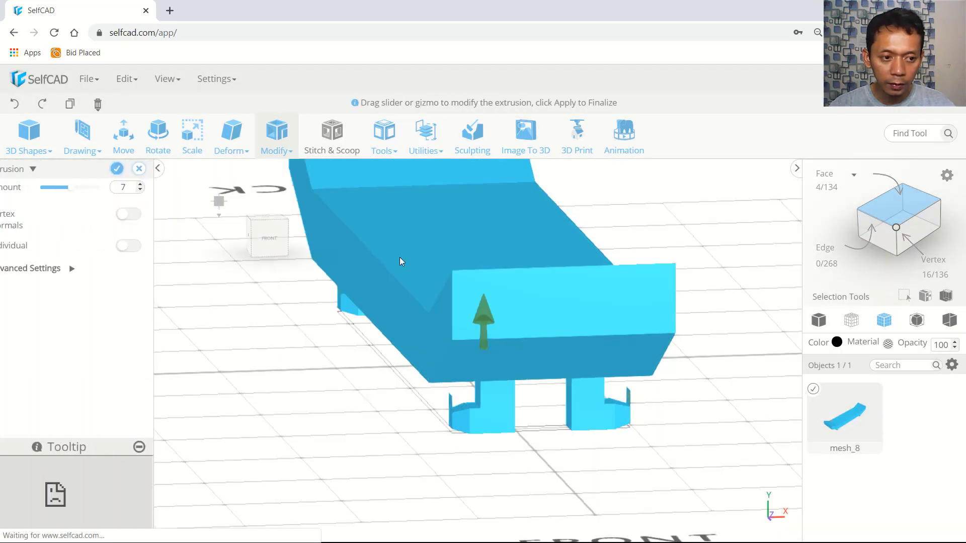
left_click(151, 246)
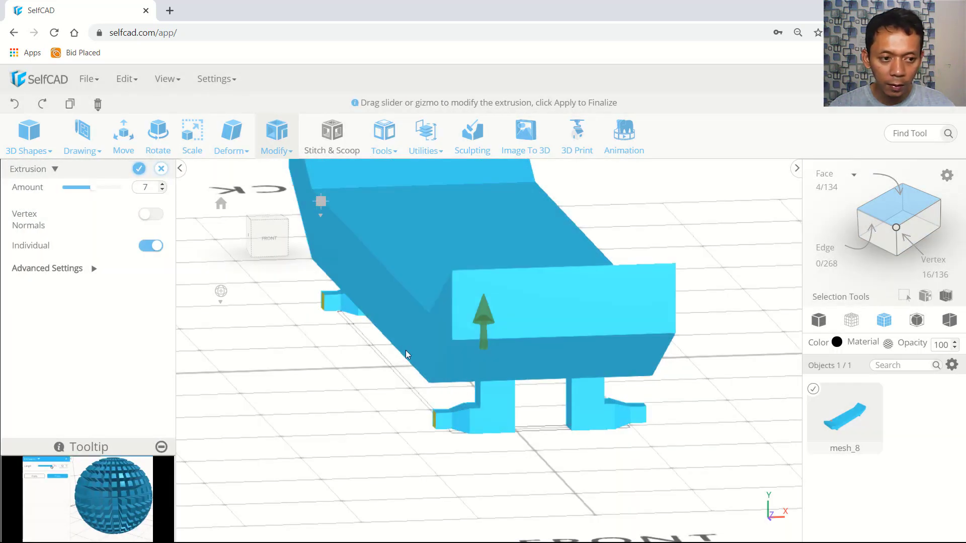
left_click(139, 169)
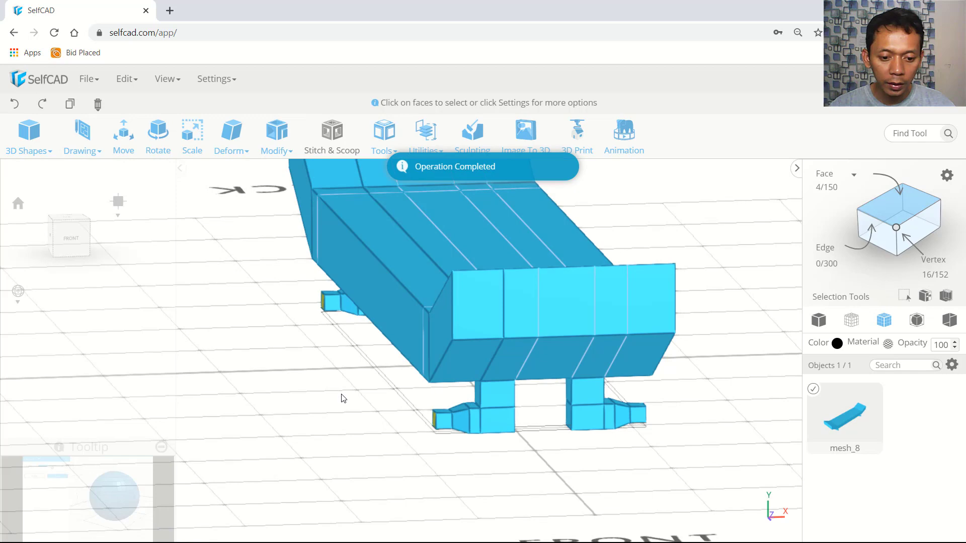
left_click(278, 137)
left_click(291, 168)
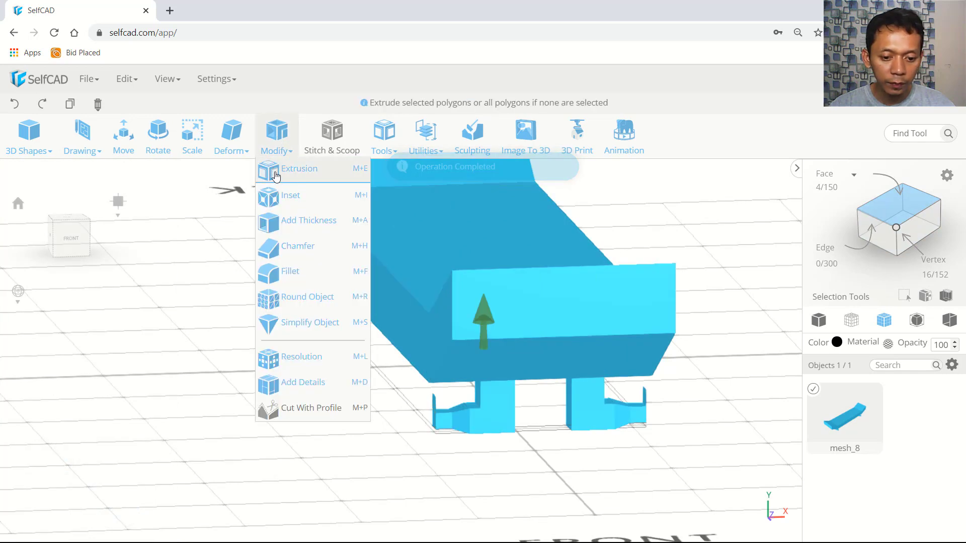
left_click(152, 246)
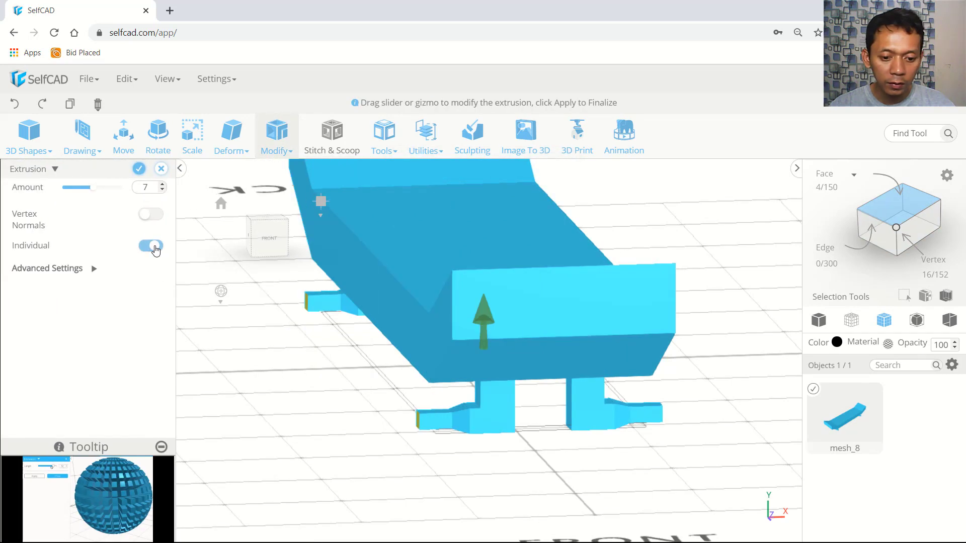
Enlarge the four outermost end faces with Individual Transformation on, to about 10,61 in Y and 288,54 in Z
left_click(191, 145)
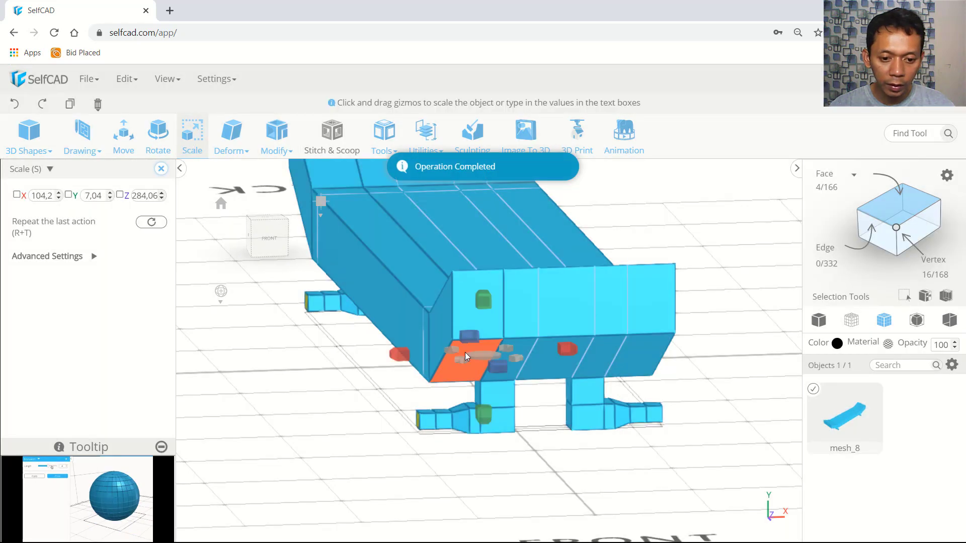
left_click_drag(482, 357, 409, 428)
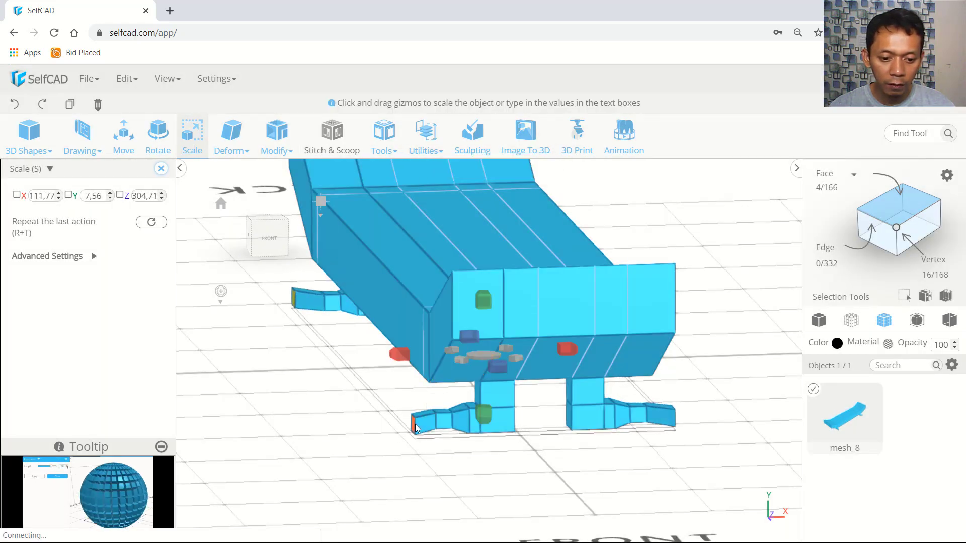
key("ctrl+z")
left_click(93, 256)
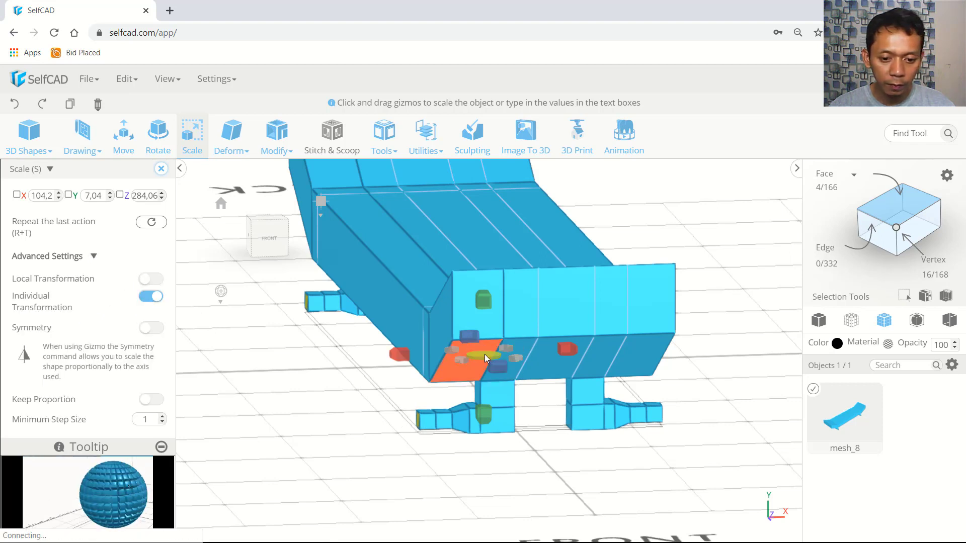
left_click_drag(482, 355, 471, 447)
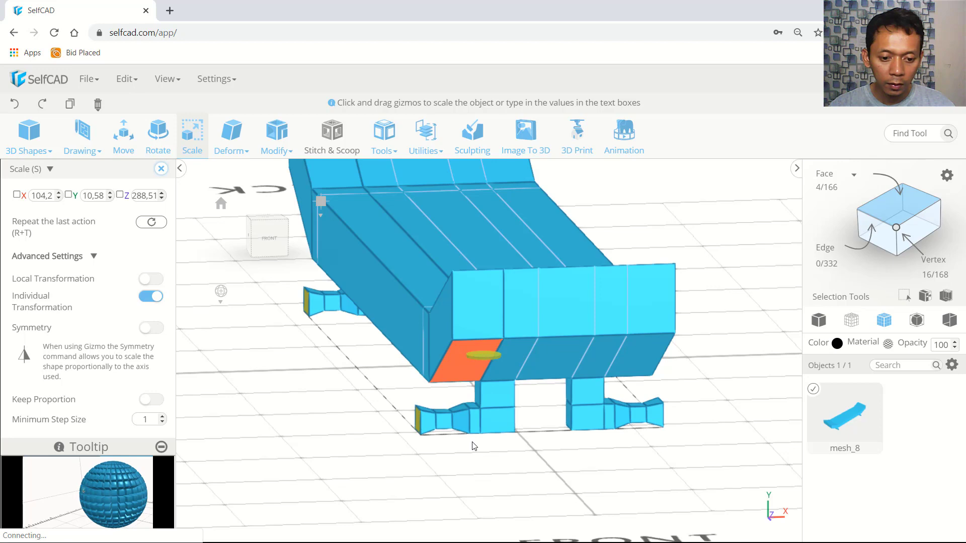
Extrude the four enlarged end faces outward individually by 7 and apply the extrusion
left_click(276, 136)
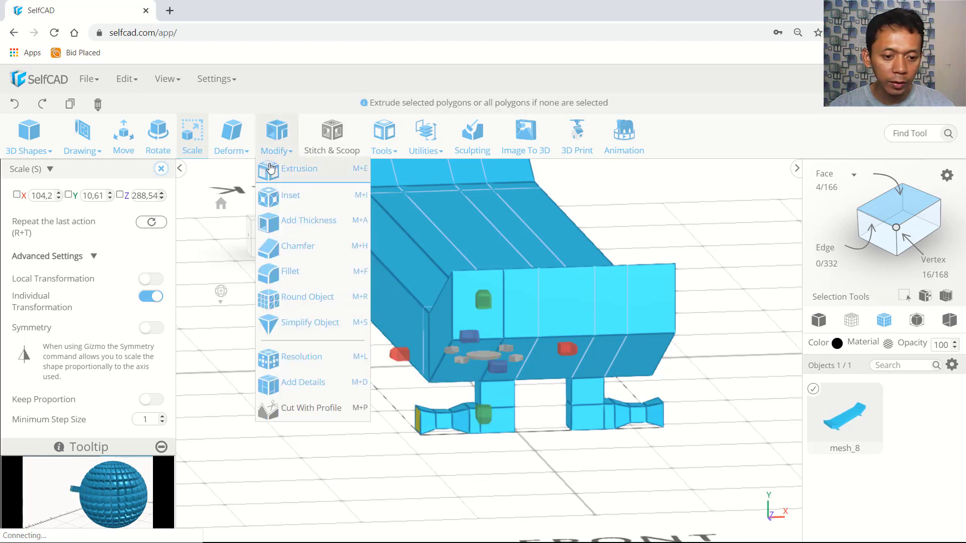
left_click(292, 169)
left_click(151, 246)
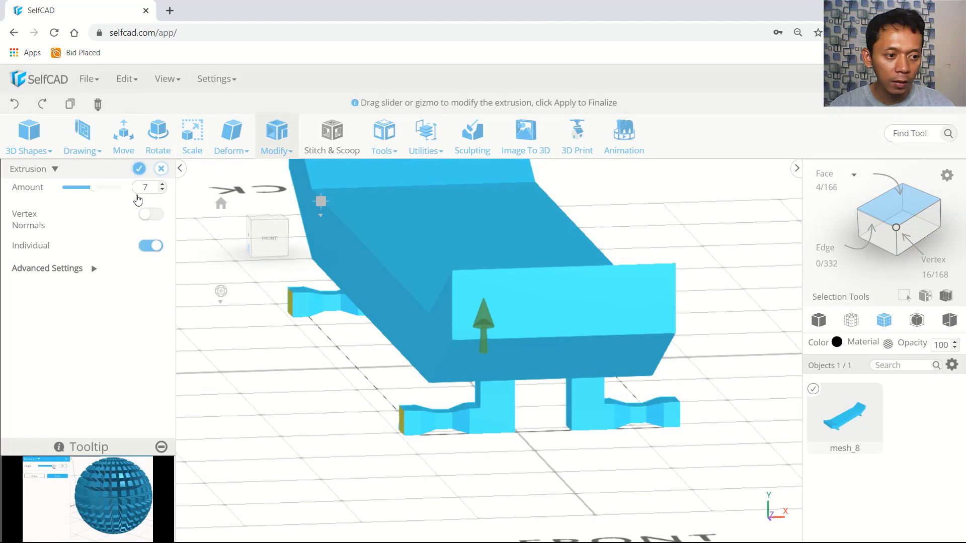
left_click(140, 170)
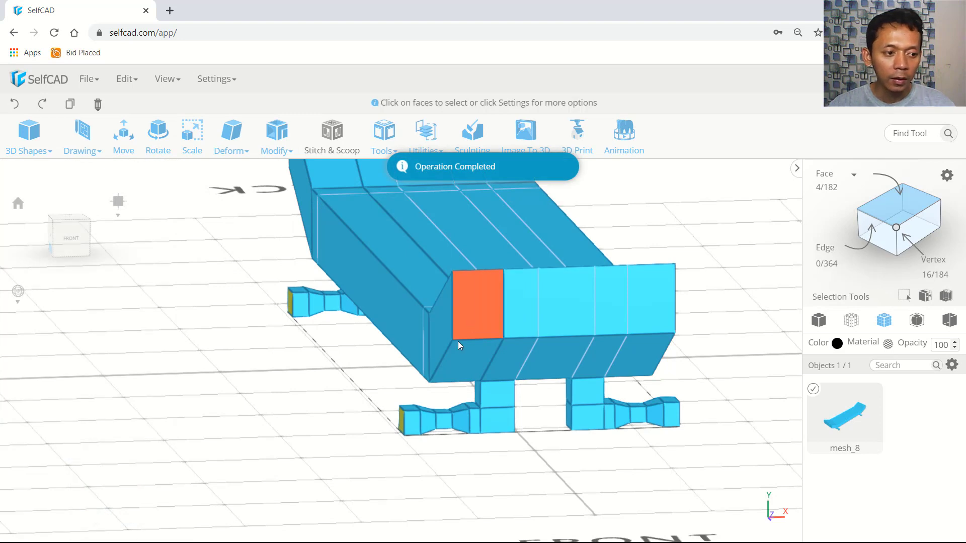
In a wireframe front view, box-select the outer vertices of the positive-X axles and move them inward to about X 55,12
left_click(71, 241)
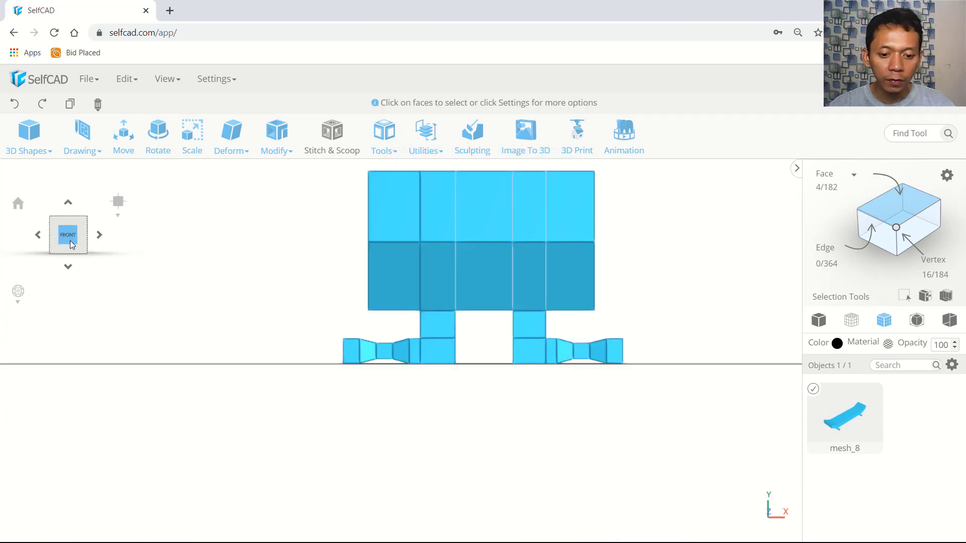
scroll(452, 368, "up", 2)
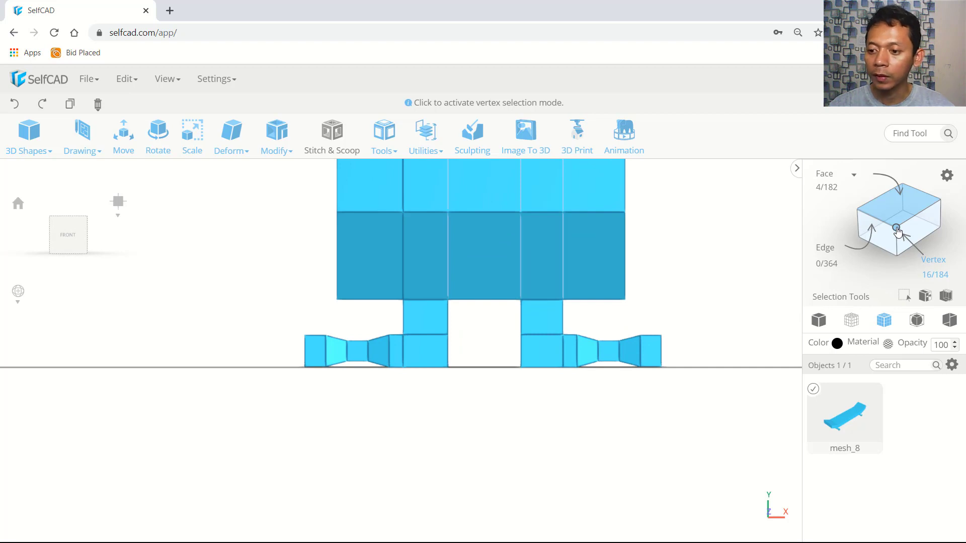
key("ctrl+a")
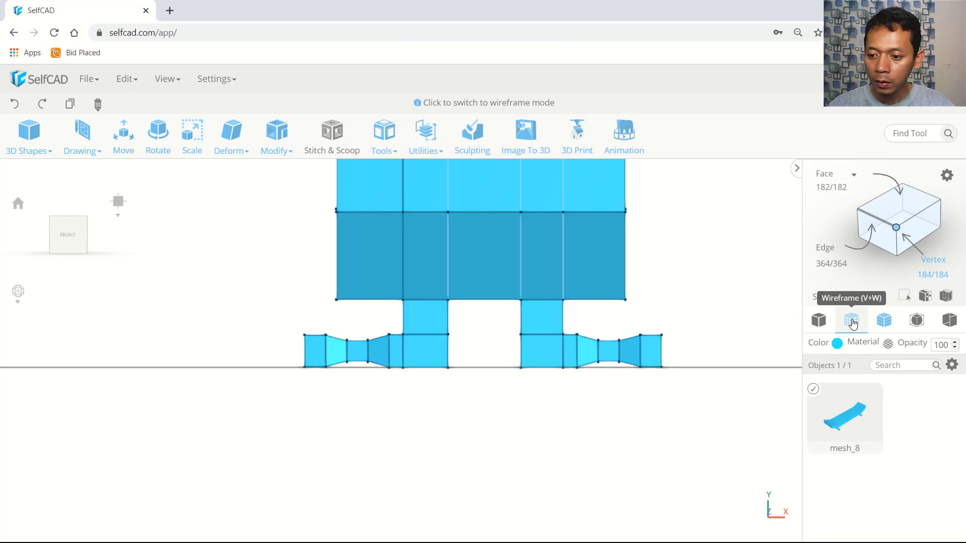
left_click(851, 322)
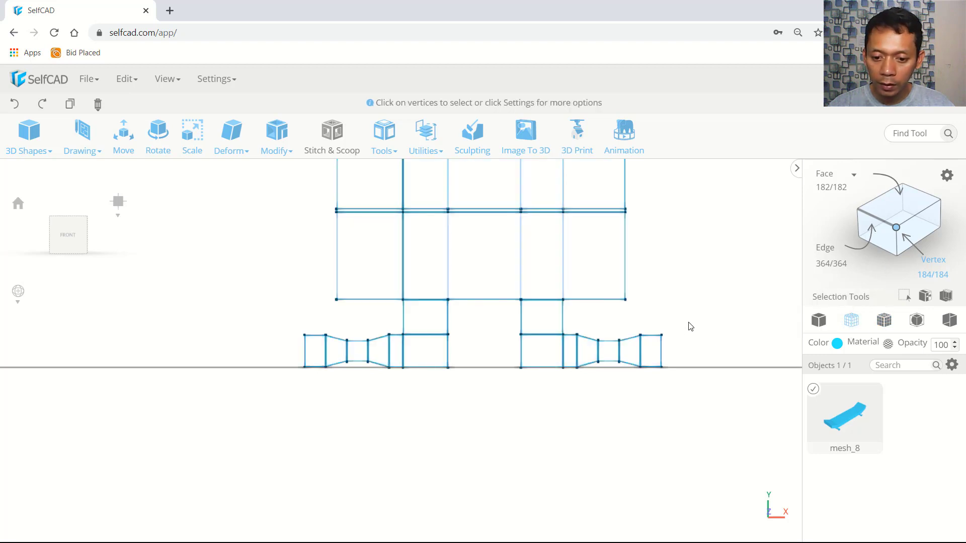
left_click_drag(690, 314, 587, 390)
scroll(622, 375, "up", 1)
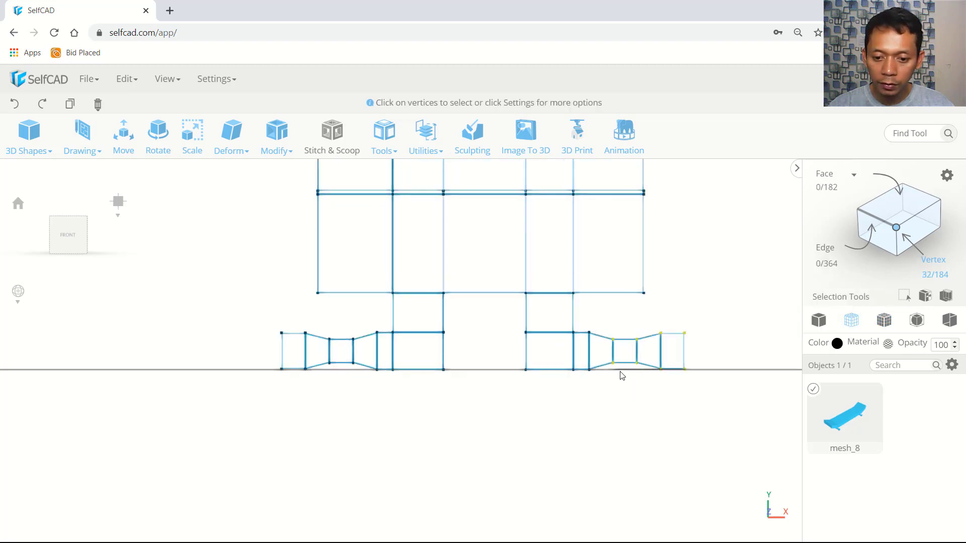
left_click(124, 134)
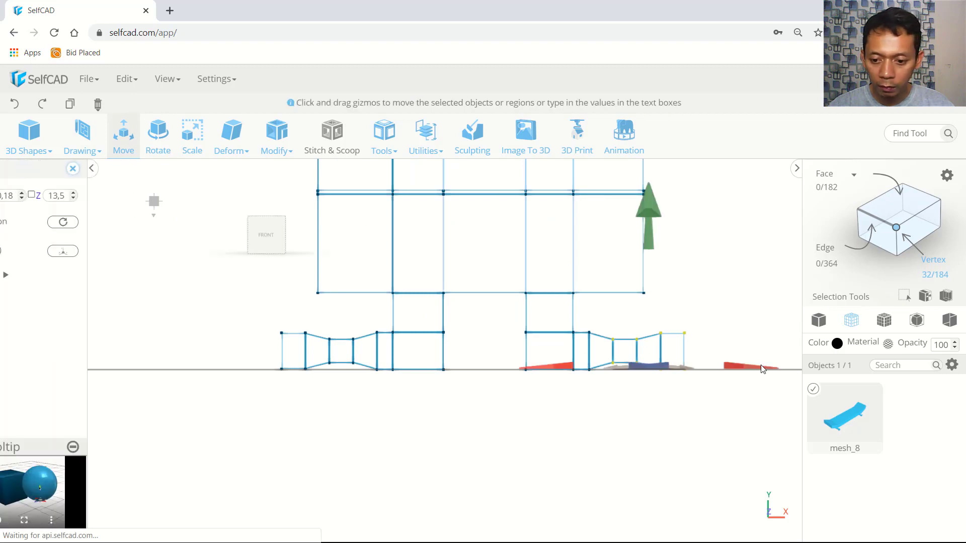
left_click_drag(748, 372, 732, 374)
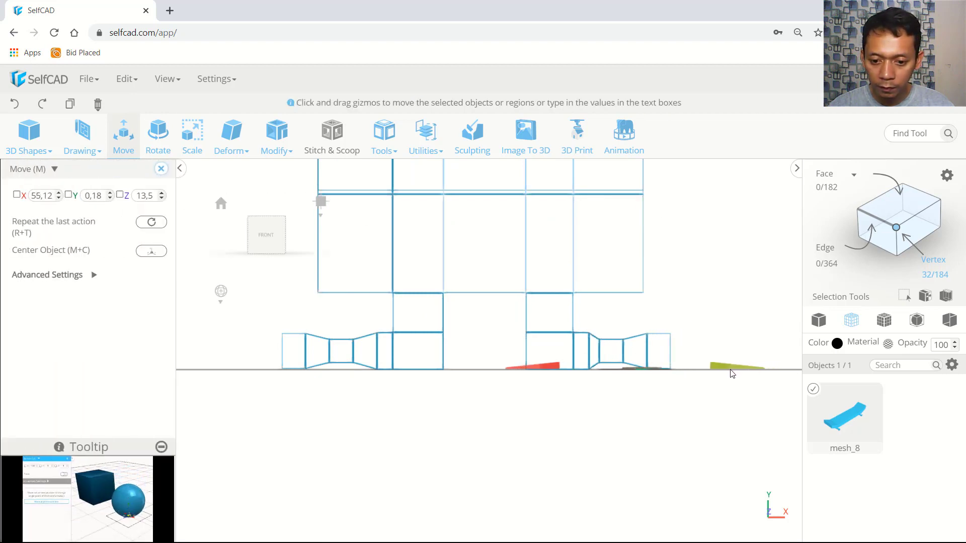
Shorten the positive-X wheel ends by moving their vertices inward, followed by only the outermost vertices
key("ctrl+a")
left_click_drag(717, 314, 636, 417)
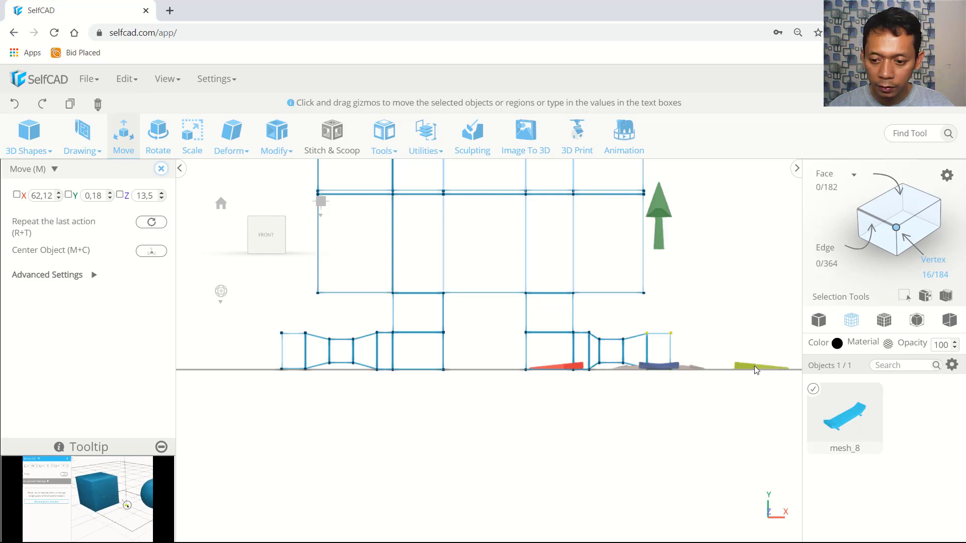
left_click_drag(754, 366, 739, 369)
left_click_drag(702, 305, 655, 416)
left_click_drag(747, 368, 737, 371)
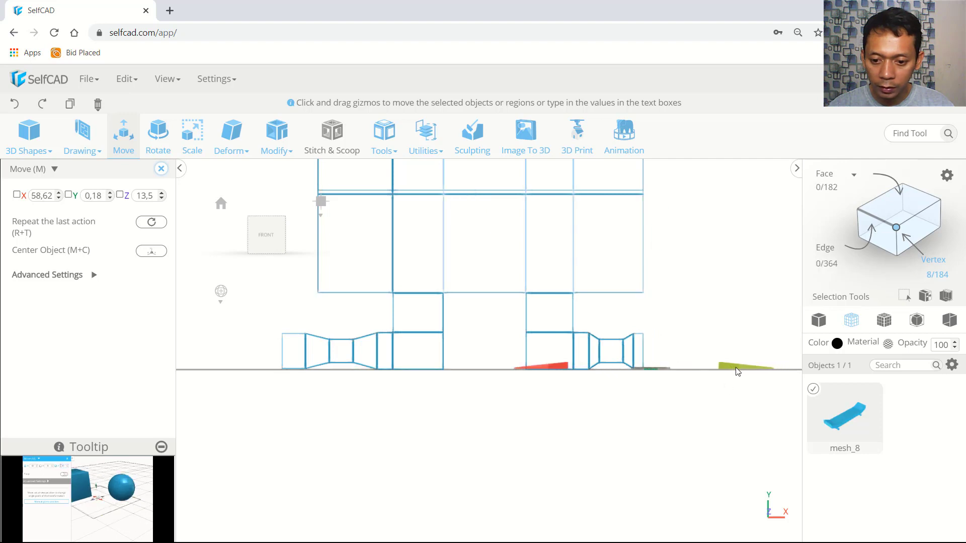
Select the outer vertices of the negative-X axles and move them inward to about X -34,08
key("ctrl+a")
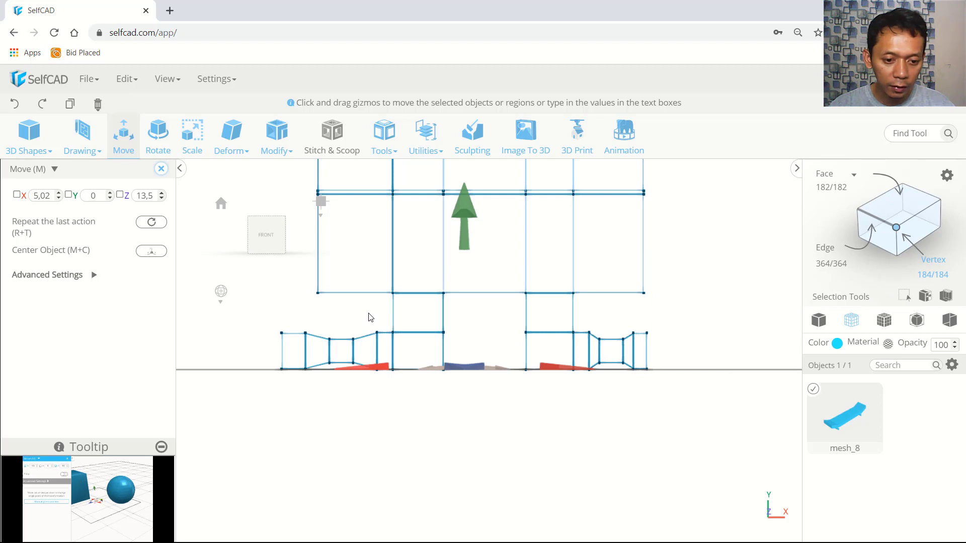
left_click_drag(368, 312, 217, 433)
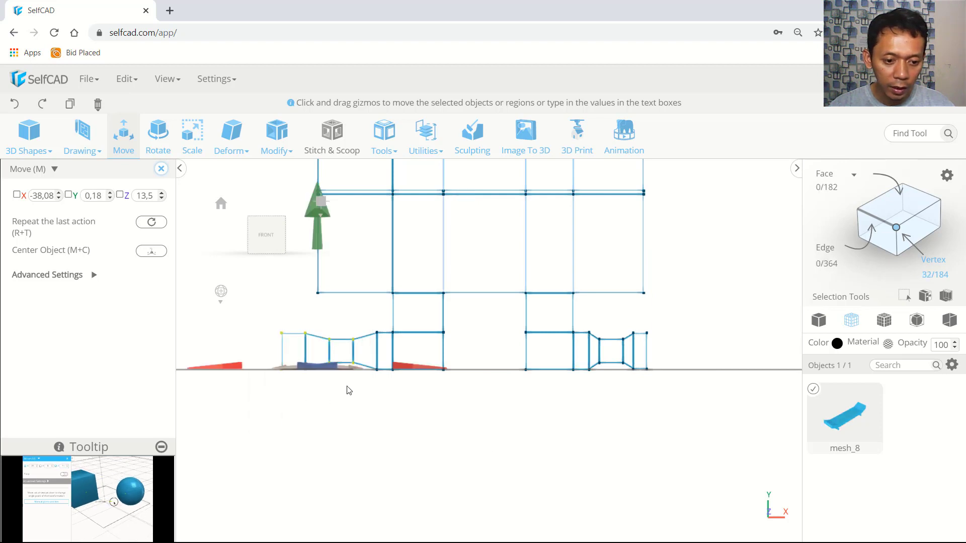
left_click_drag(408, 371, 421, 377)
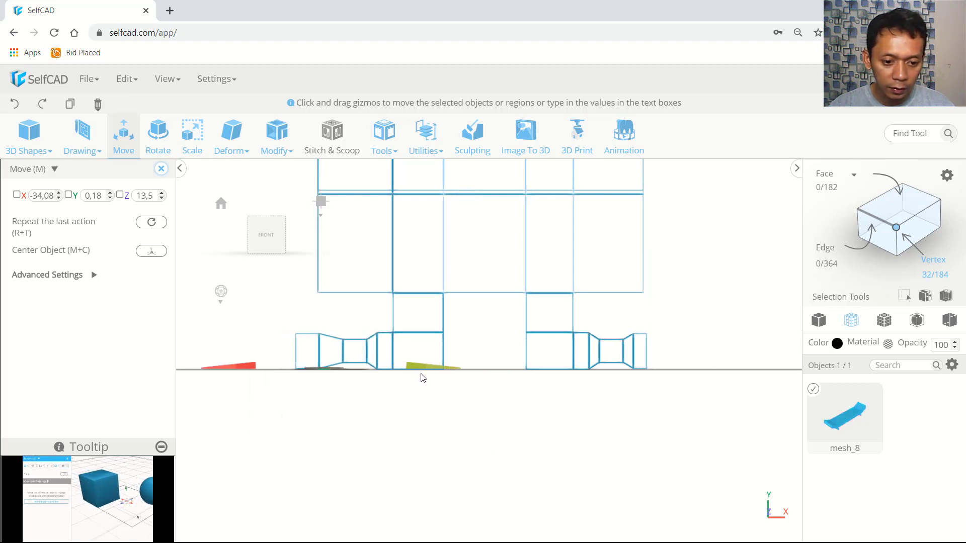
Move the negative-X wheel-end vertices inward to about X -37,08, and the outermost ones to about X -37,58
key("ctrl+a")
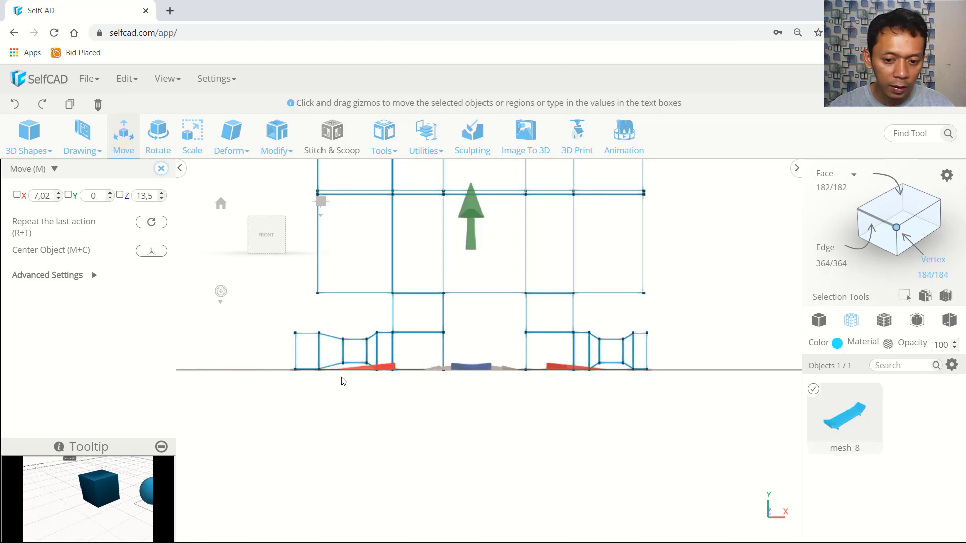
left_click_drag(337, 320, 266, 425)
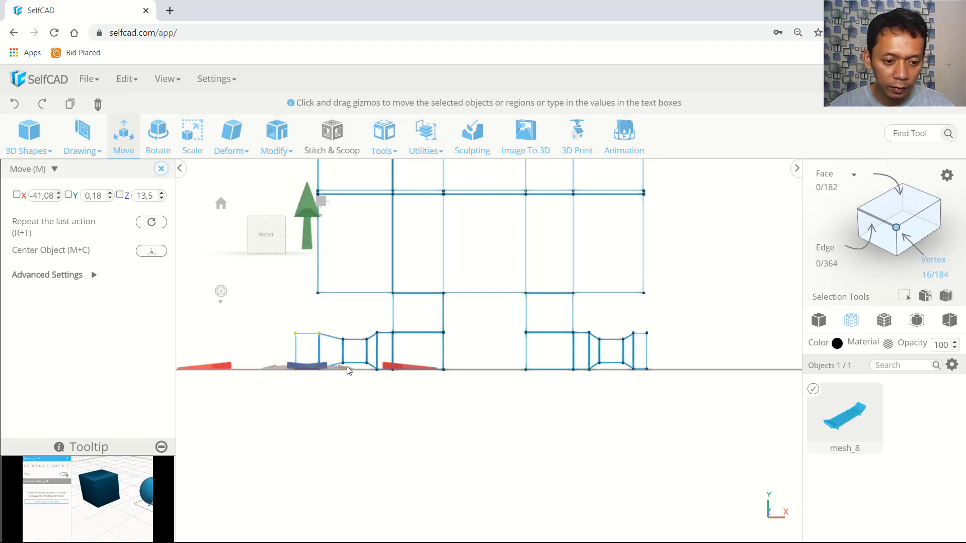
left_click_drag(402, 366, 418, 375)
key("ctrl+a")
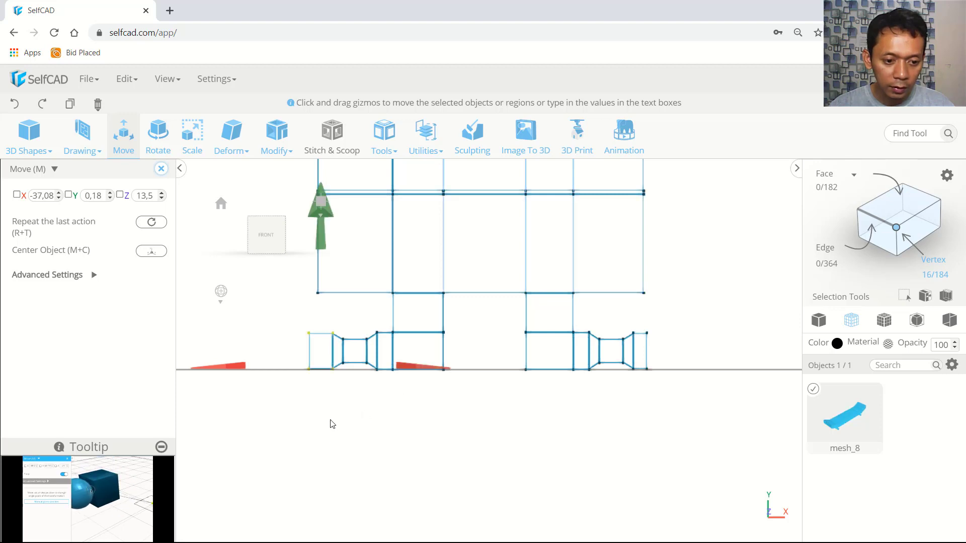
left_click_drag(292, 415, 407, 372)
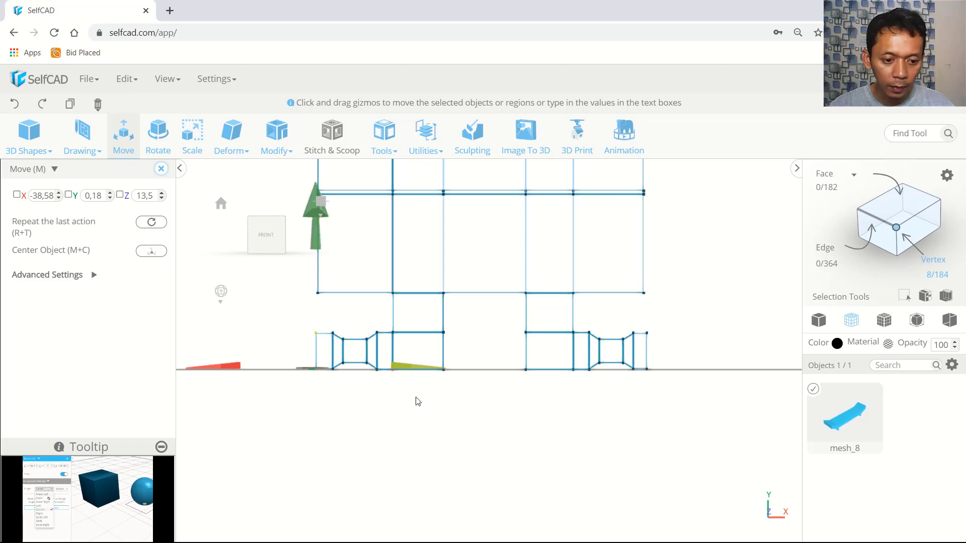
left_click_drag(404, 367, 407, 367)
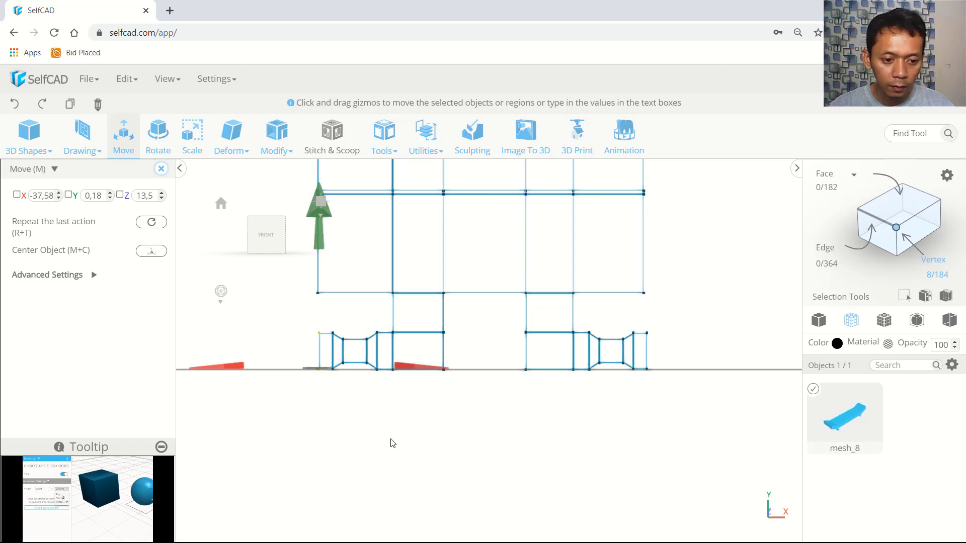
Return the skateboard from wireframe to solid display with edges and check it in perspective
left_click(448, 437)
scroll(457, 442, "down", 3)
left_click_drag(457, 446, 532, 425)
scroll(533, 424, "down", 2)
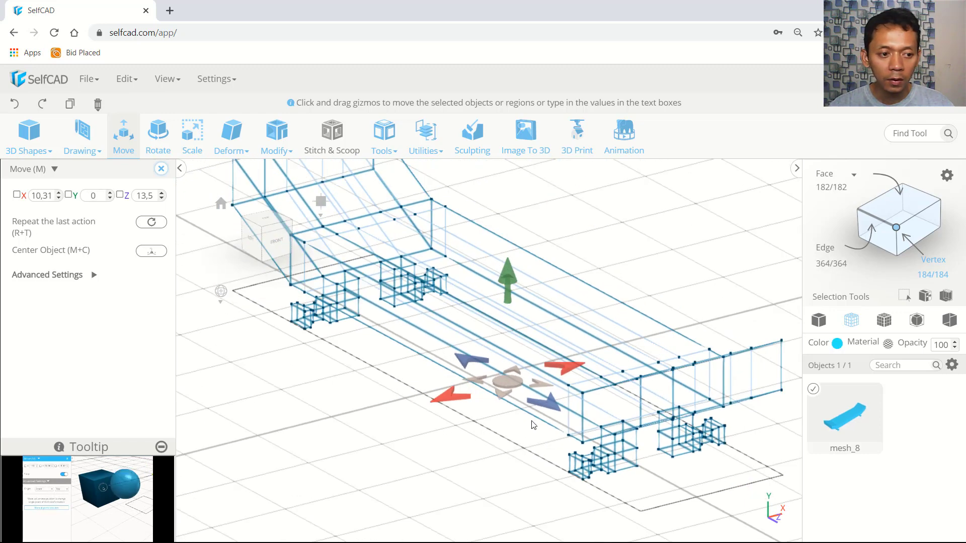
left_click(887, 322)
left_click_drag(570, 355, 227, 234)
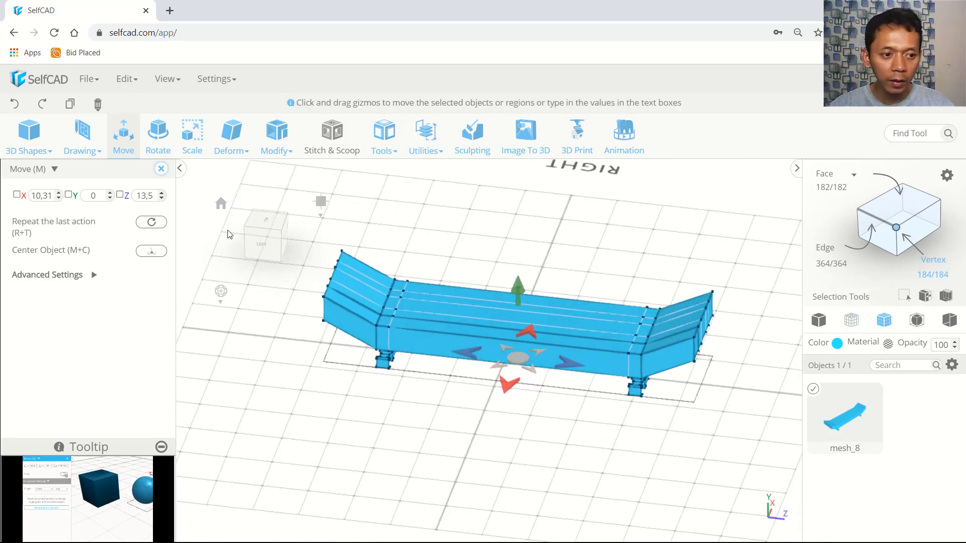
Preview the Round Object operation on the skateboard at smoothness 3 and close it without applying
left_click(276, 137)
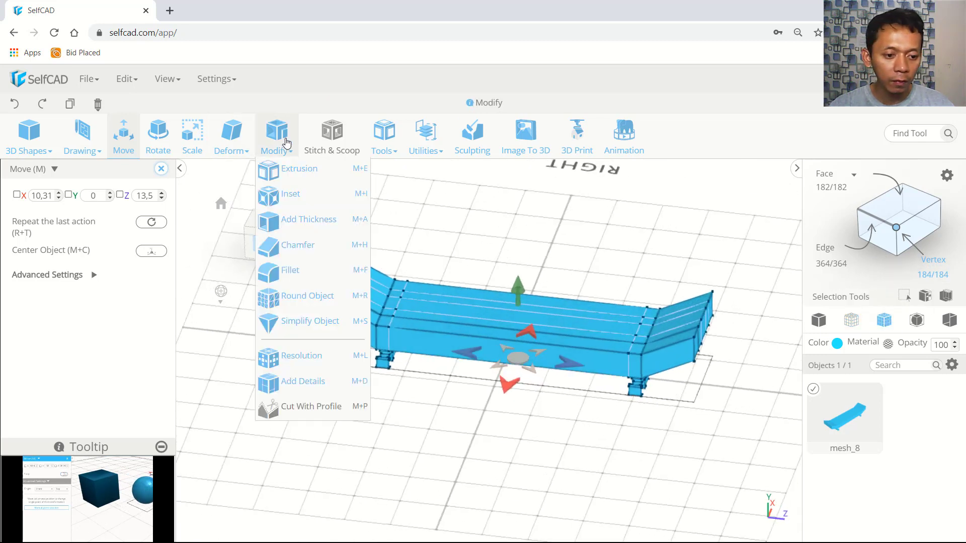
left_click(307, 296)
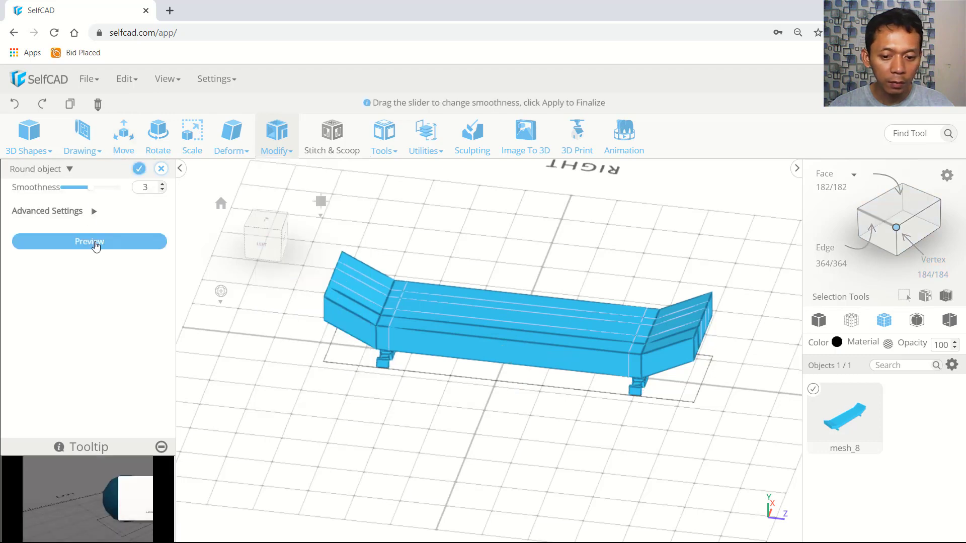
left_click(95, 246)
left_click_drag(418, 390, 647, 334)
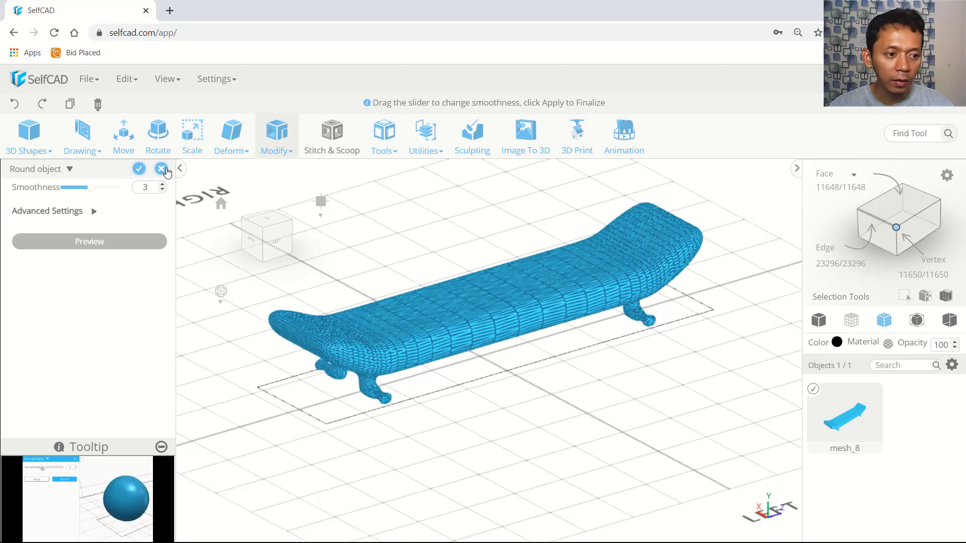
left_click(162, 169)
Raise the whole skateboard above the grid with Move and deselect it
left_click(482, 342)
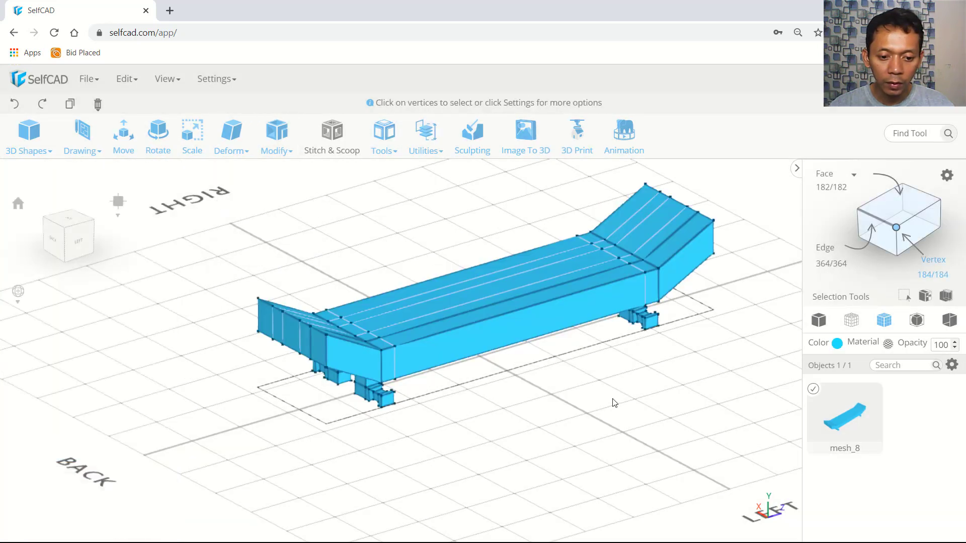
left_click(124, 143)
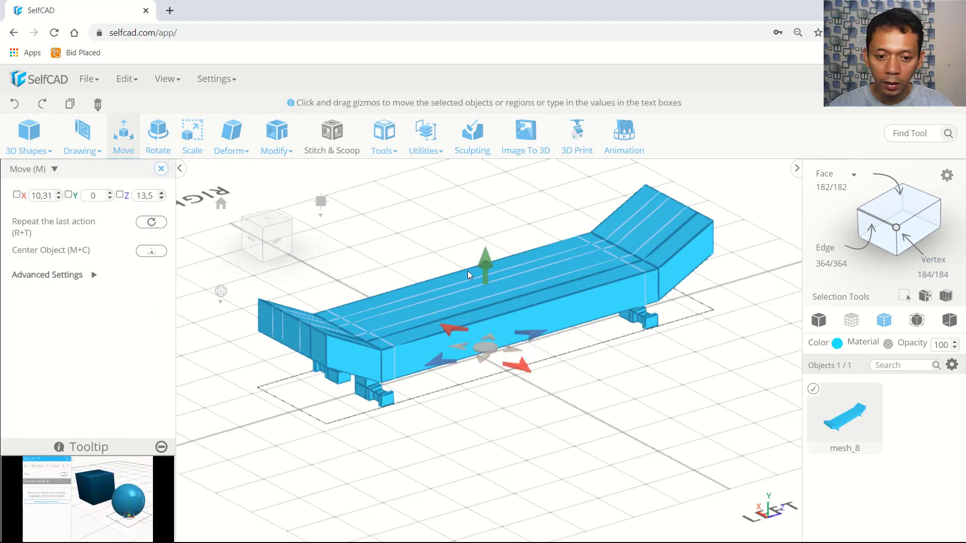
left_click_drag(484, 260, 485, 217)
left_click(574, 339)
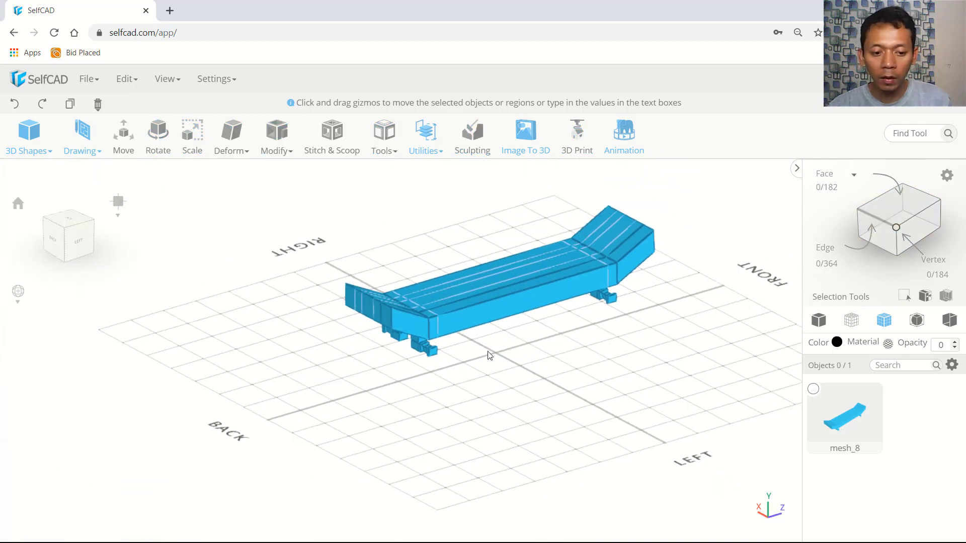
Add a cylinder beside the skateboard and rotate it onto its side so its axis runs along X
left_click(31, 143)
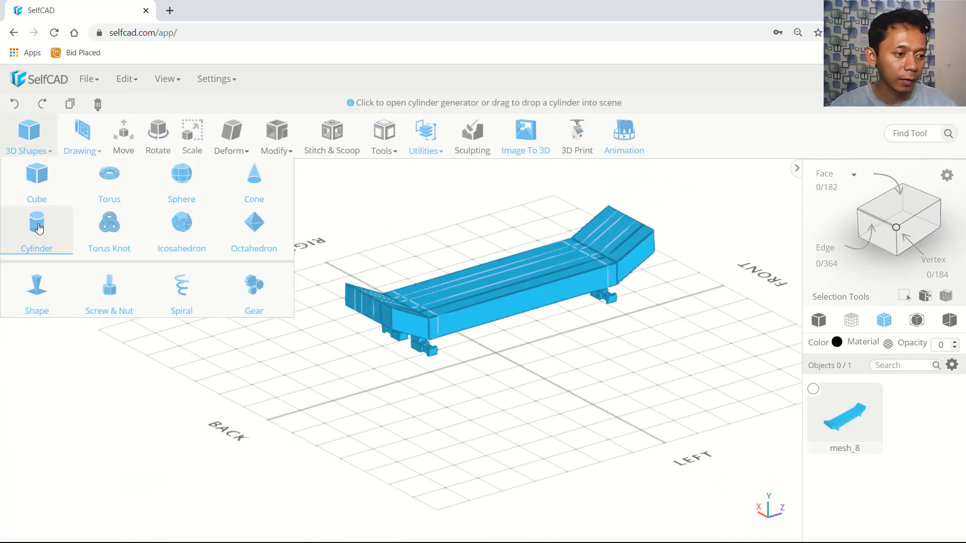
left_click_drag(394, 329, 548, 347)
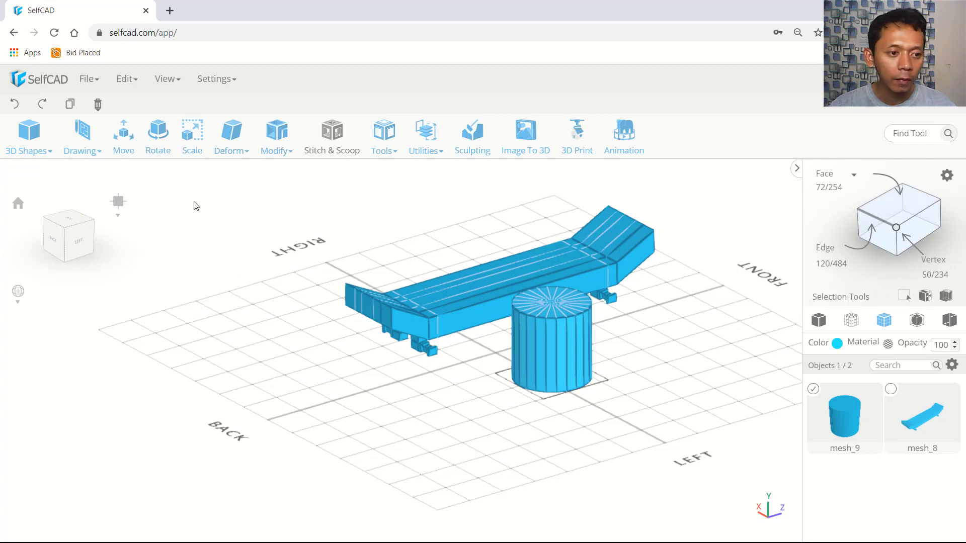
left_click(157, 145)
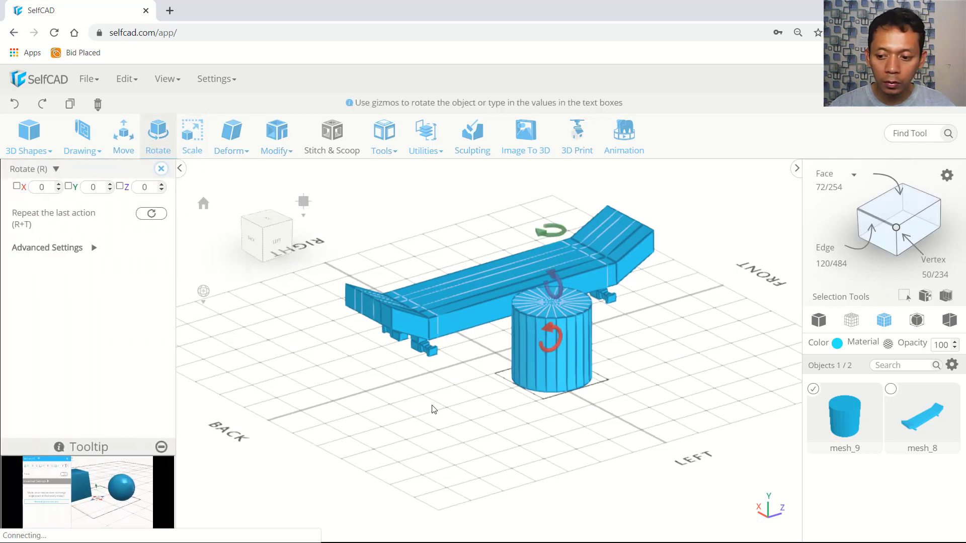
left_click_drag(570, 277, 579, 241)
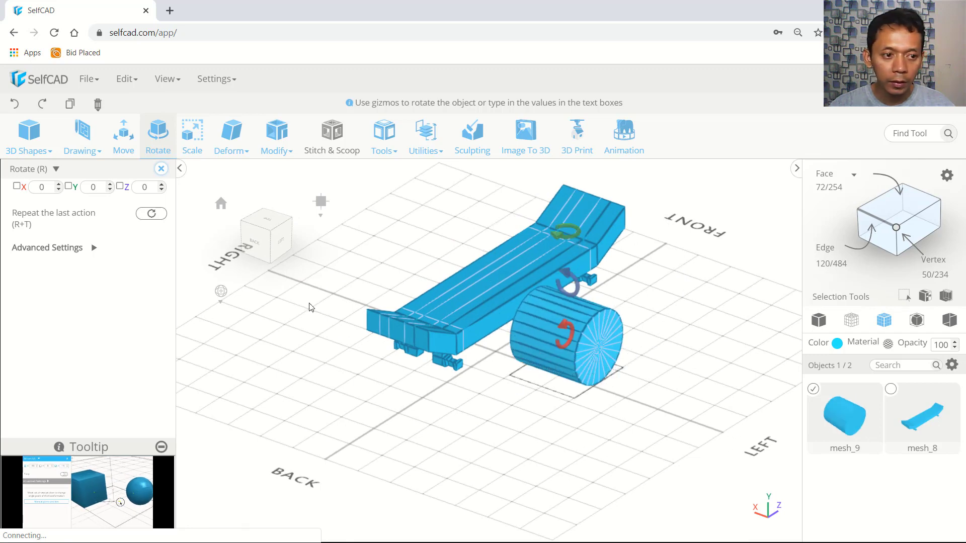
Scale the cylinder uniformly to about 18,02 and shorten it by moving its outer end polygon inward to about X -101,0
left_click(187, 144)
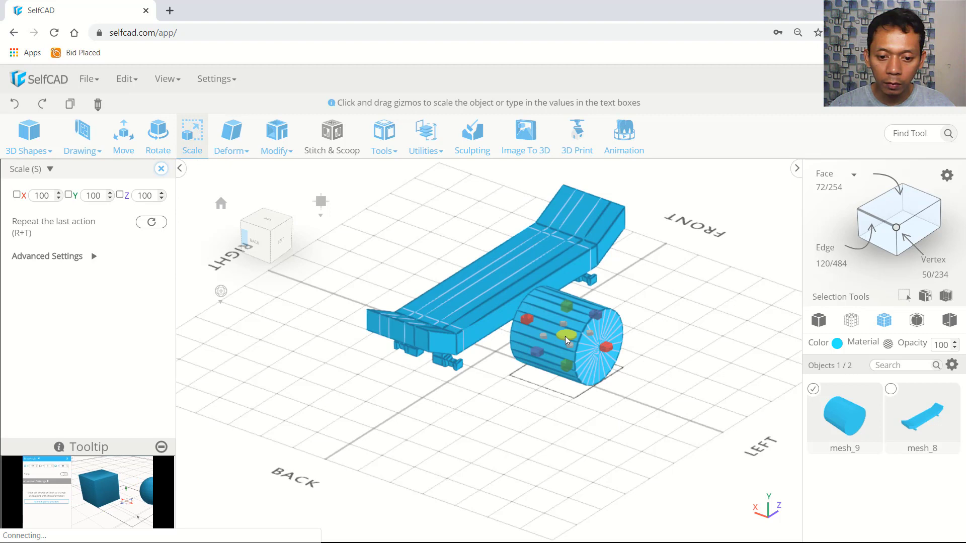
left_click_drag(565, 340, 431, 385)
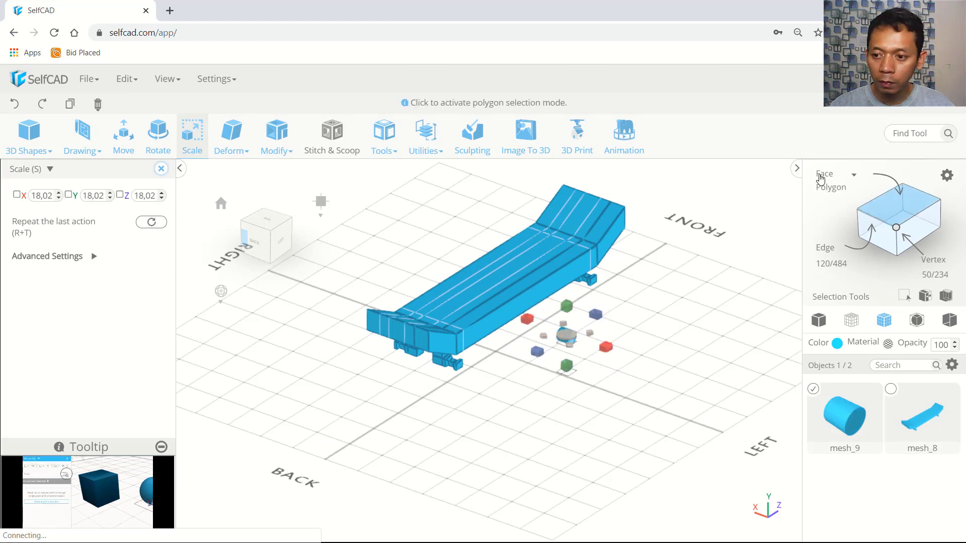
scroll(623, 345, "up", 4)
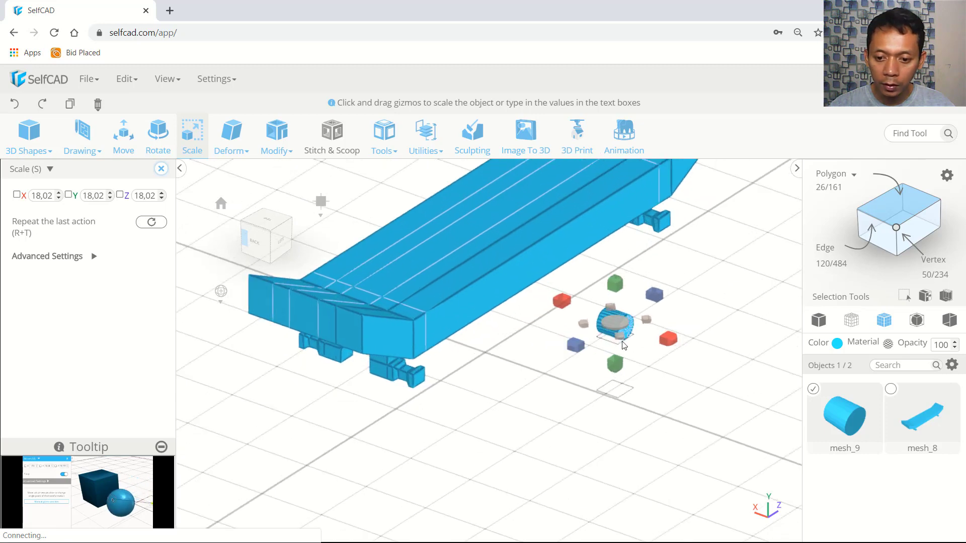
left_click(627, 333)
scroll(504, 241, "up", 2)
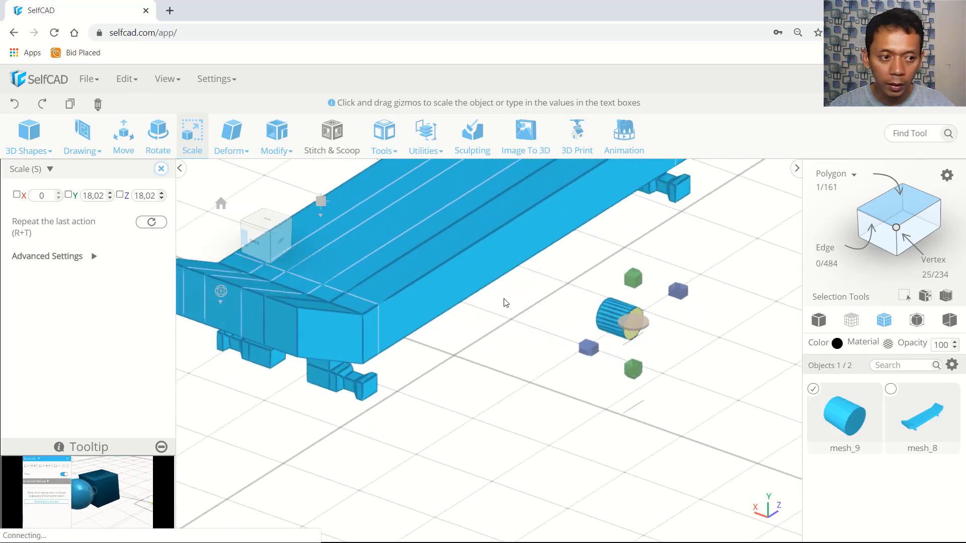
key("m")
left_click_drag(693, 358, 675, 355)
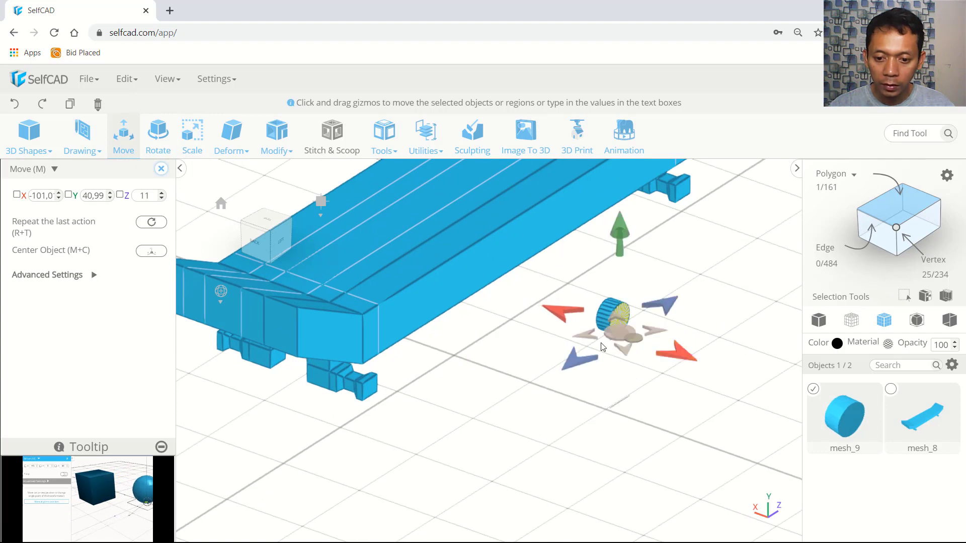
left_click(511, 402)
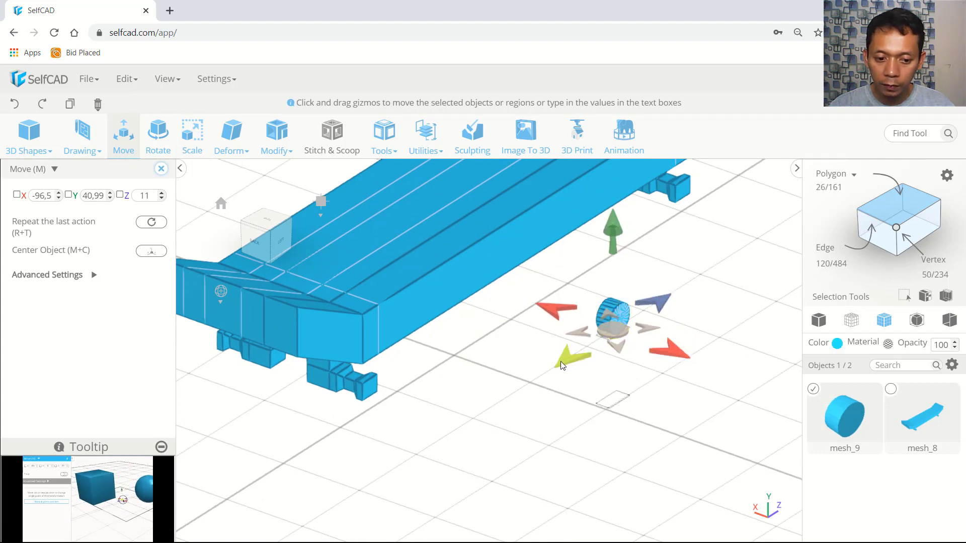
Move the wheel to the skateboard's back end and onto the outer axle, at about X -27,5 and Z -124
left_click_drag(560, 362, 381, 469)
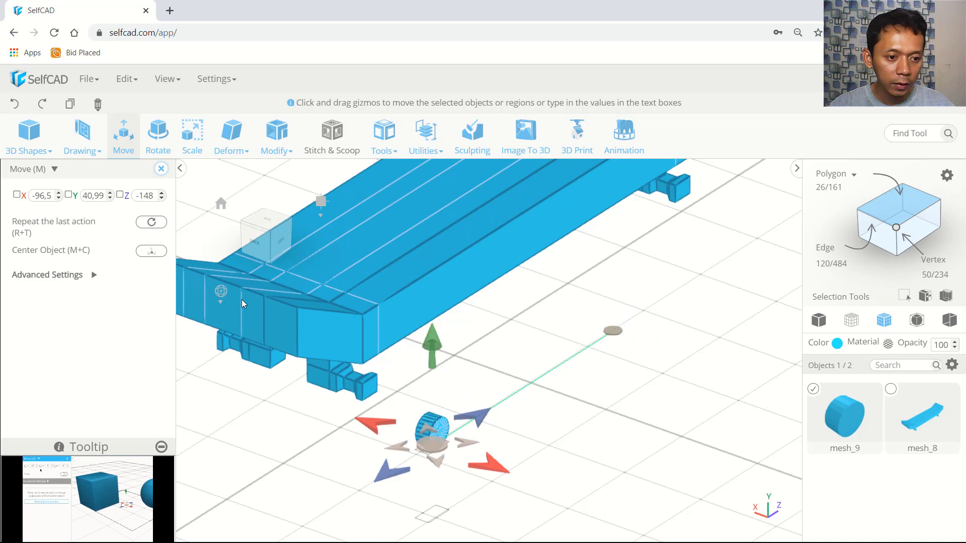
left_click(282, 243)
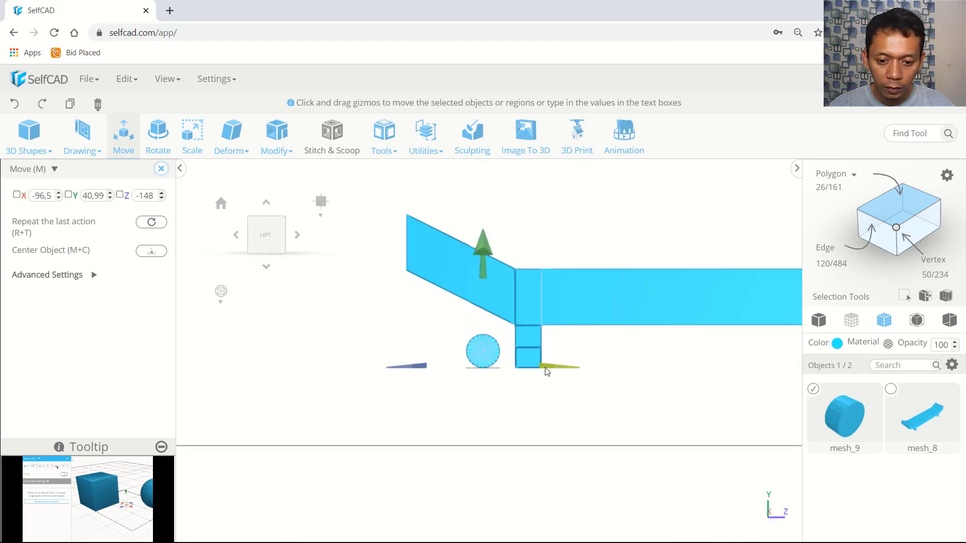
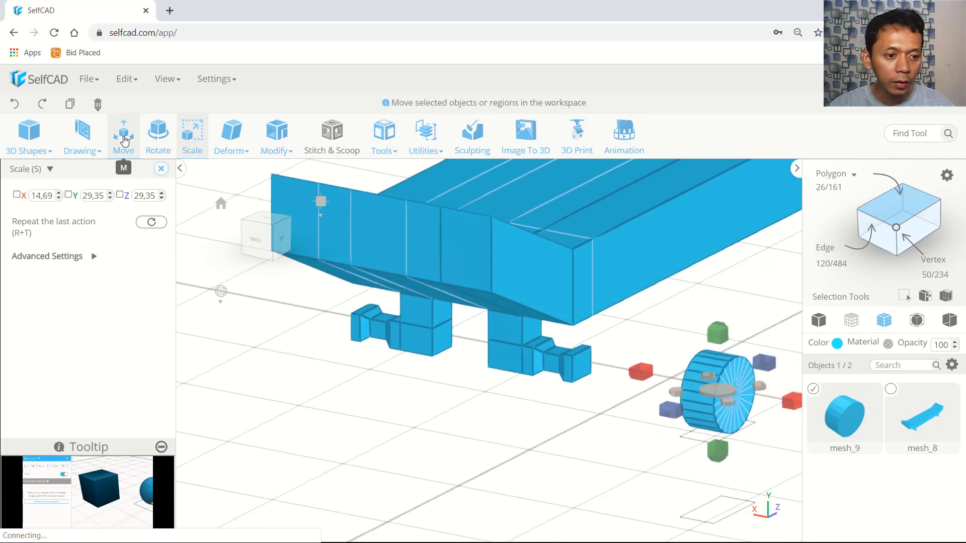
left_click(123, 139)
left_click(260, 245)
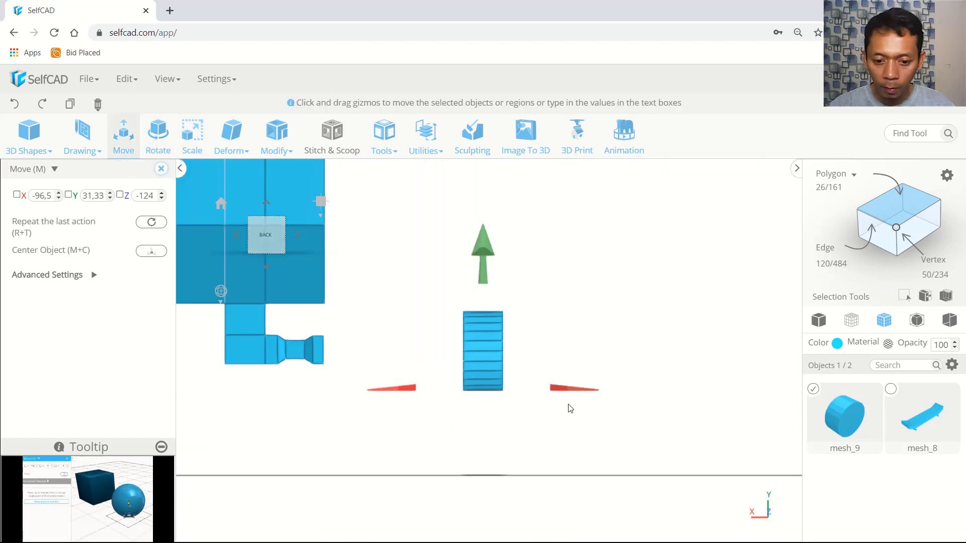
left_click_drag(570, 393, 379, 395)
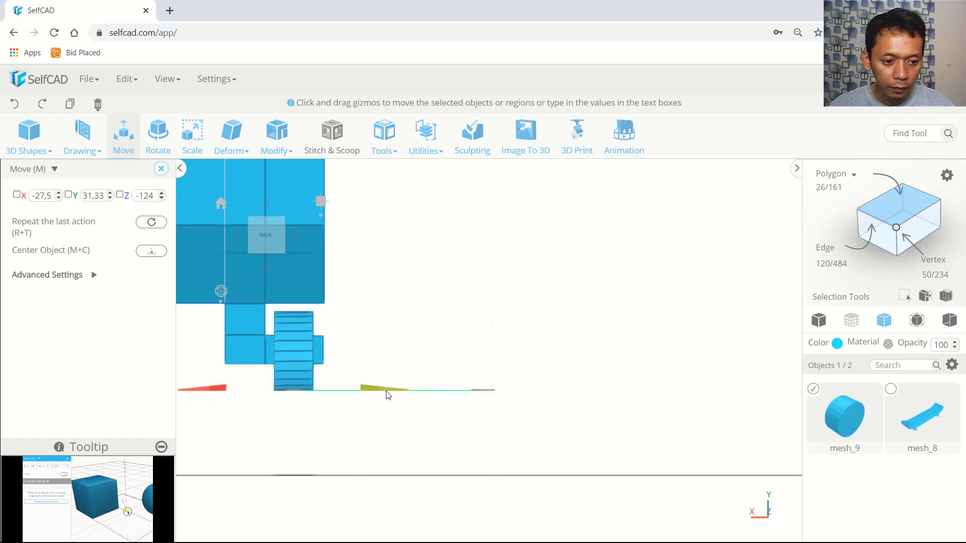
Scale the wheel down uniformly to about 13,02 wide and 26,02 in diameter
left_click_drag(553, 360, 549, 403)
left_click(192, 135)
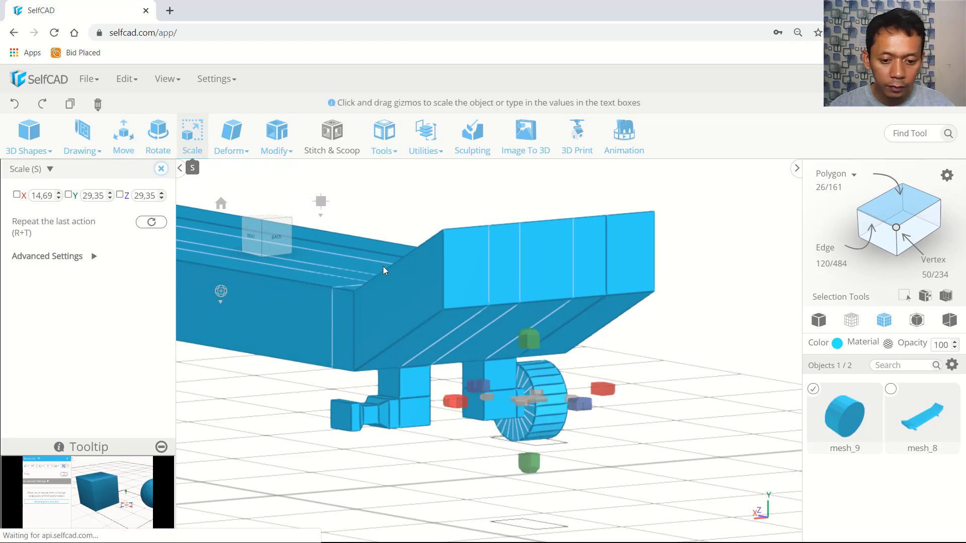
scroll(547, 412, "up", 3)
left_click_drag(529, 394, 605, 391)
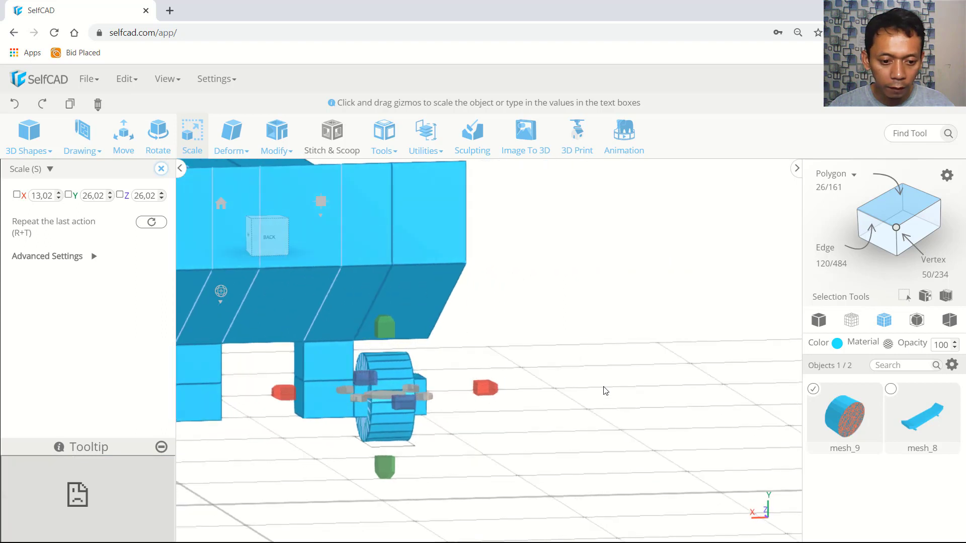
Centre the wheel on the back axle by moving it to about X -26,5 and Y 33,99
left_click(277, 242)
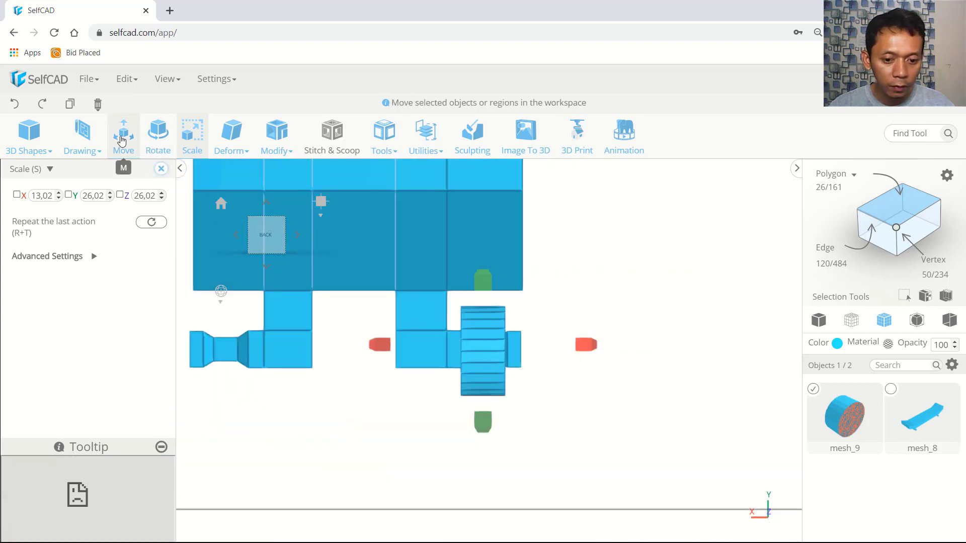
left_click(123, 134)
left_click_drag(567, 409, 570, 410)
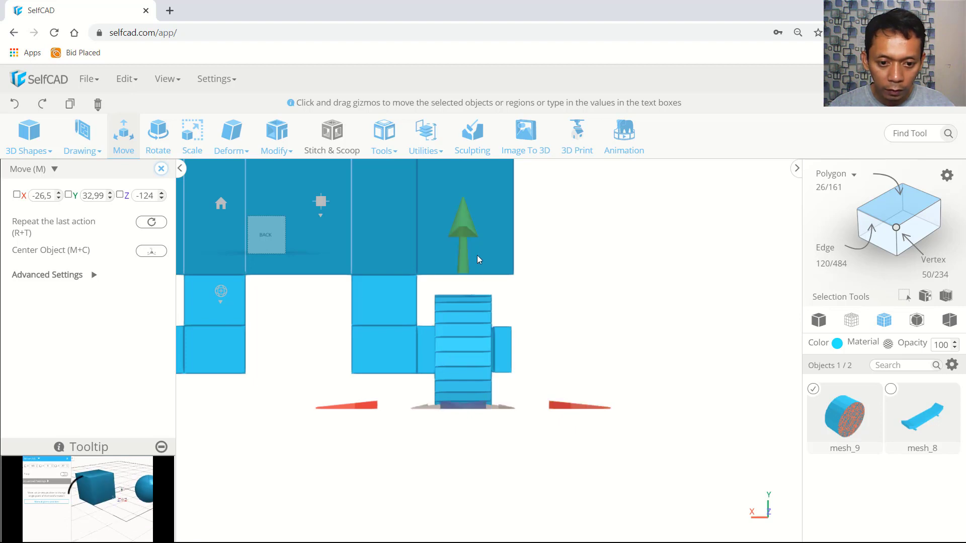
left_click_drag(464, 232, 463, 246)
left_click_drag(541, 303, 613, 357)
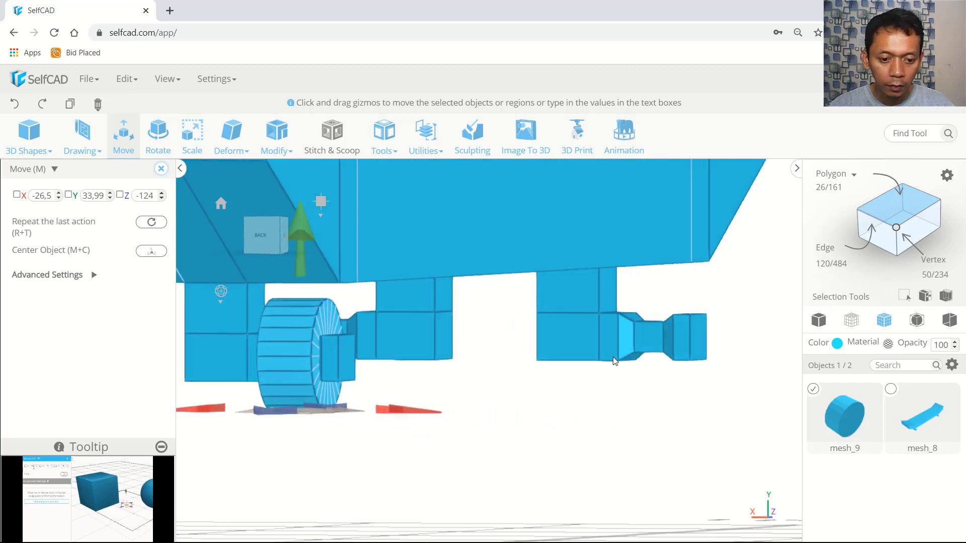
left_click_drag(525, 383, 488, 397)
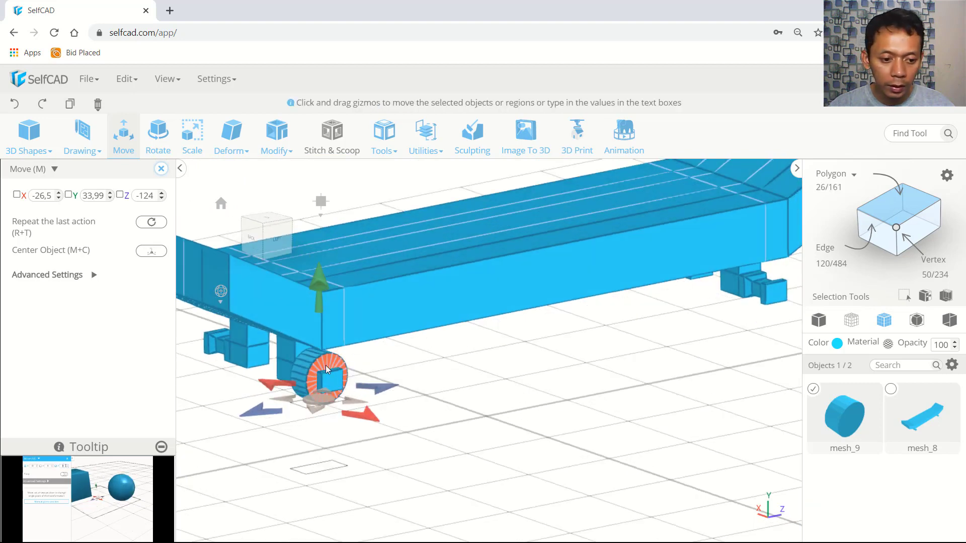
Select the wheel's outer and inner end-face polygons and delete both
left_click(333, 392)
left_click_drag(328, 451, 567, 471)
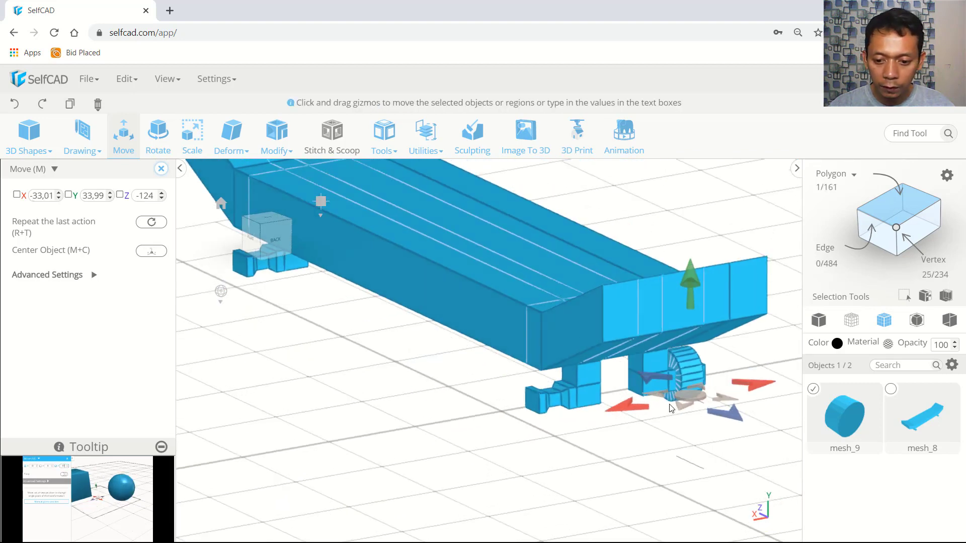
left_click(676, 370)
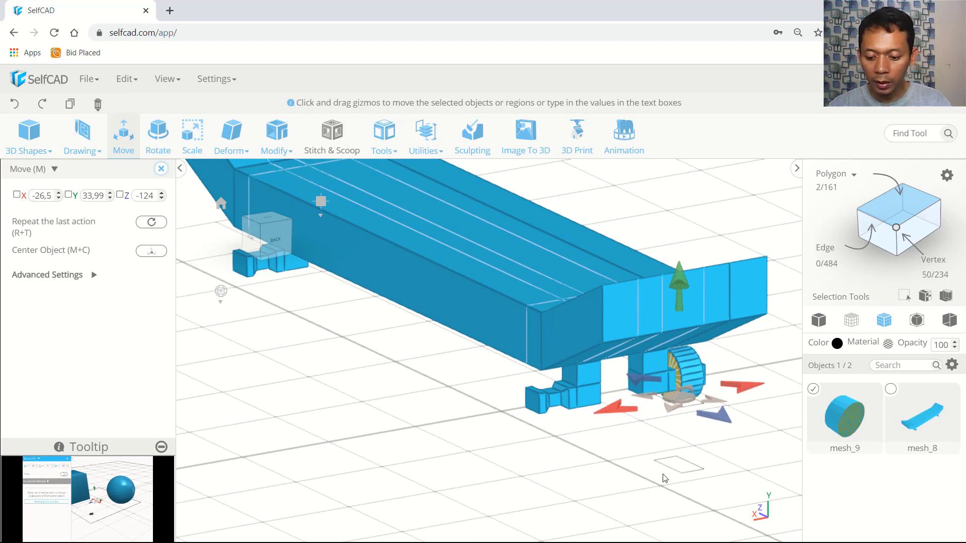
key("Delete")
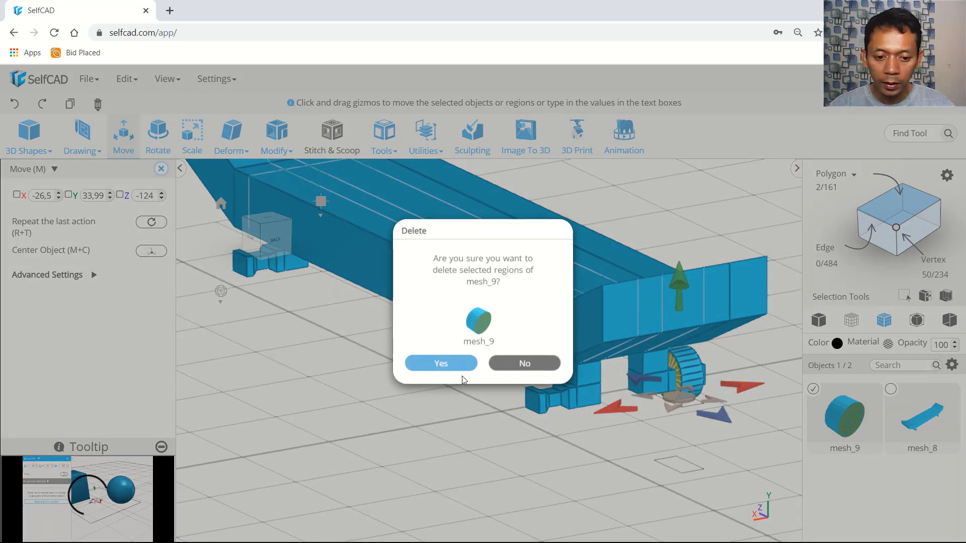
left_click(446, 364)
Apply Add Thickness with connections to the open wheel ring to form a thick wall around the axle
scroll(632, 414, "up", 5)
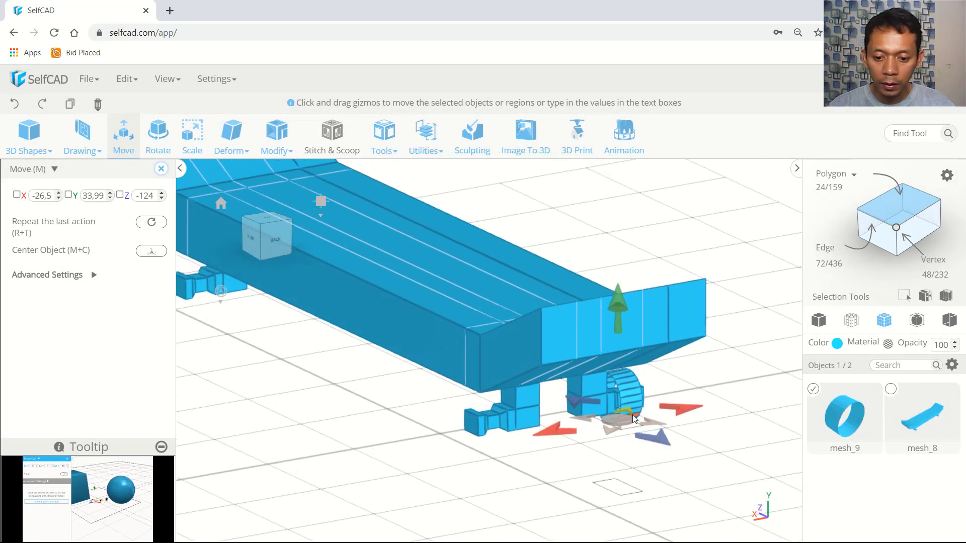
left_click(277, 137)
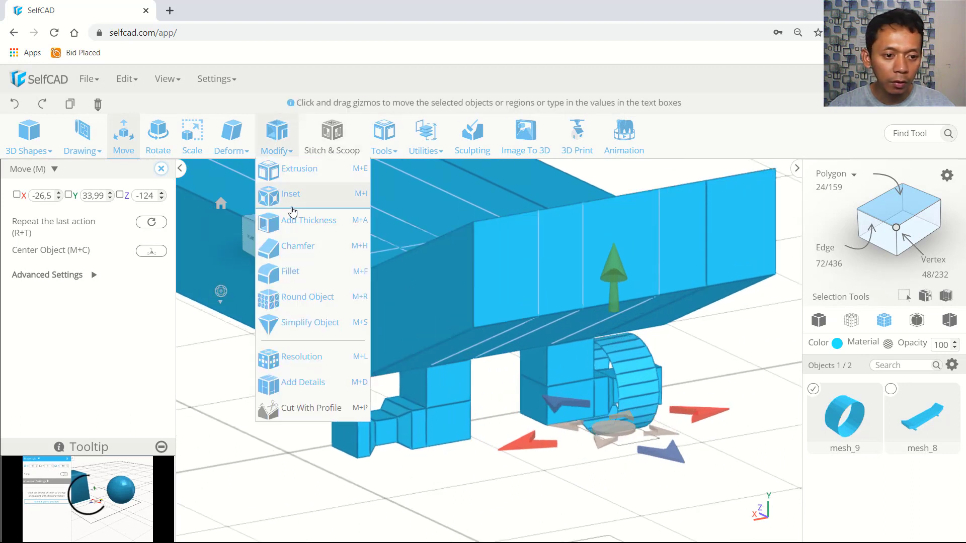
left_click(299, 221)
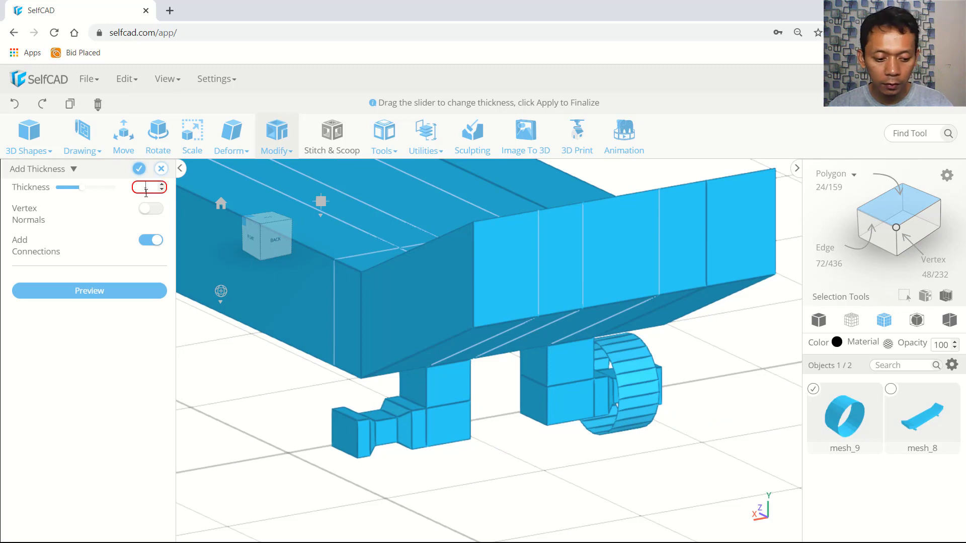
left_click(131, 298)
right_click_drag(573, 484, 531, 470)
left_click(138, 169)
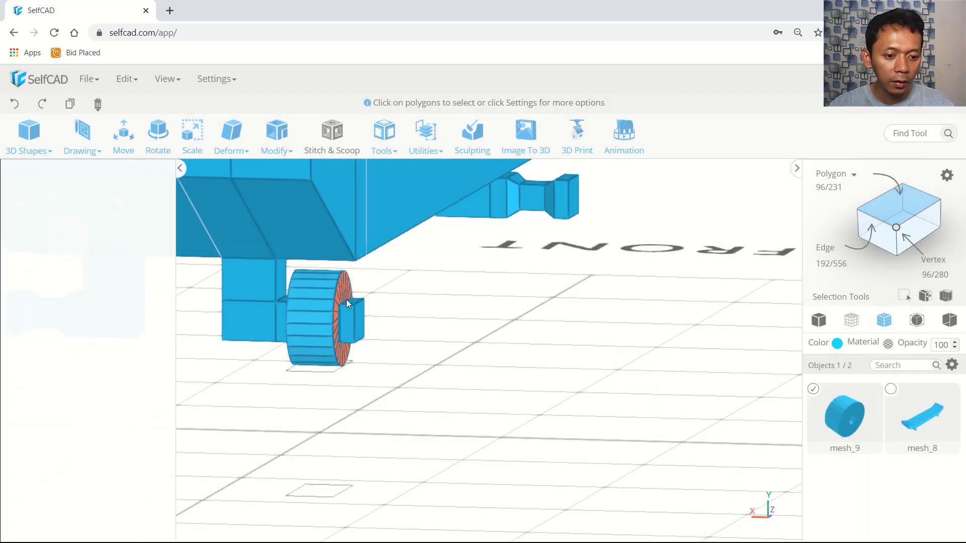
Preview Round Object on the wheel at smoothness 3 and close it without applying
right_click_drag(421, 378, 671, 416)
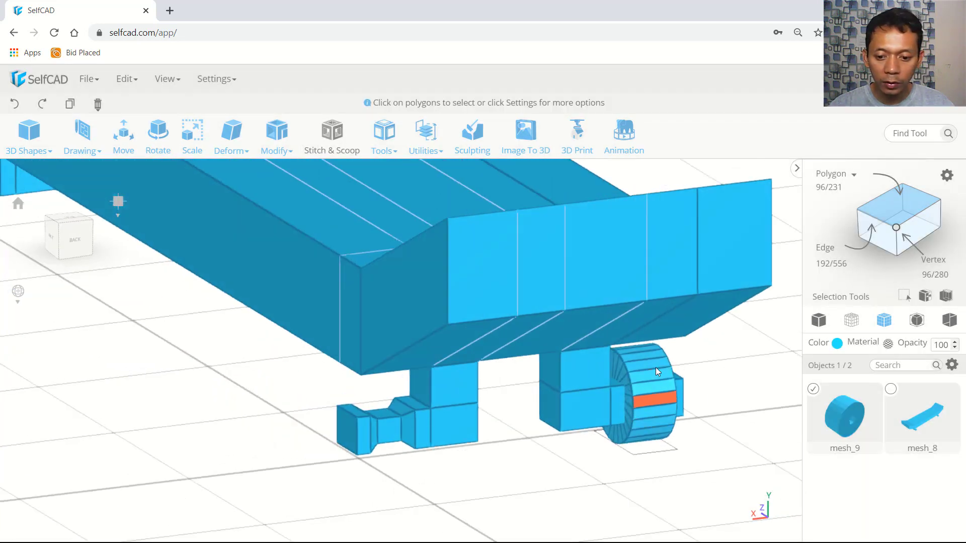
left_click(280, 148)
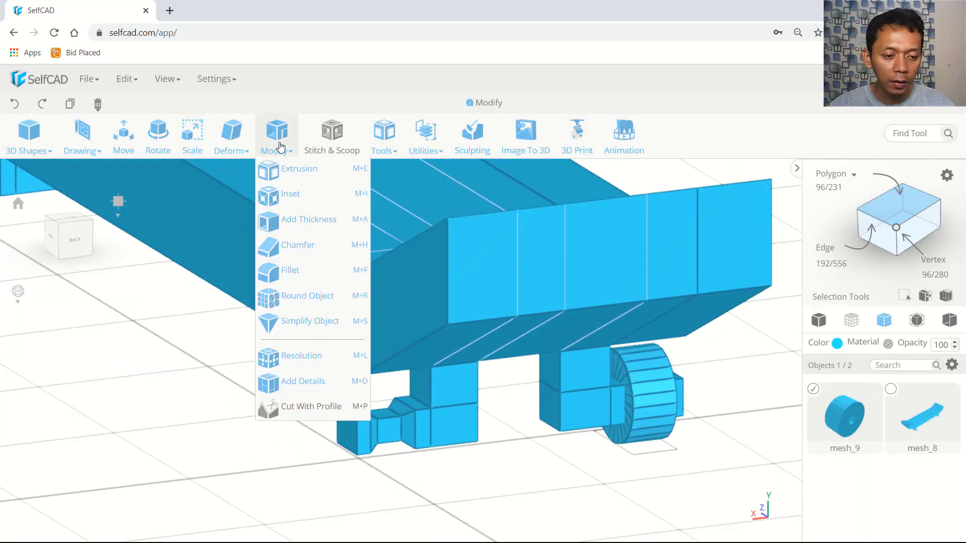
left_click(302, 295)
left_click(112, 242)
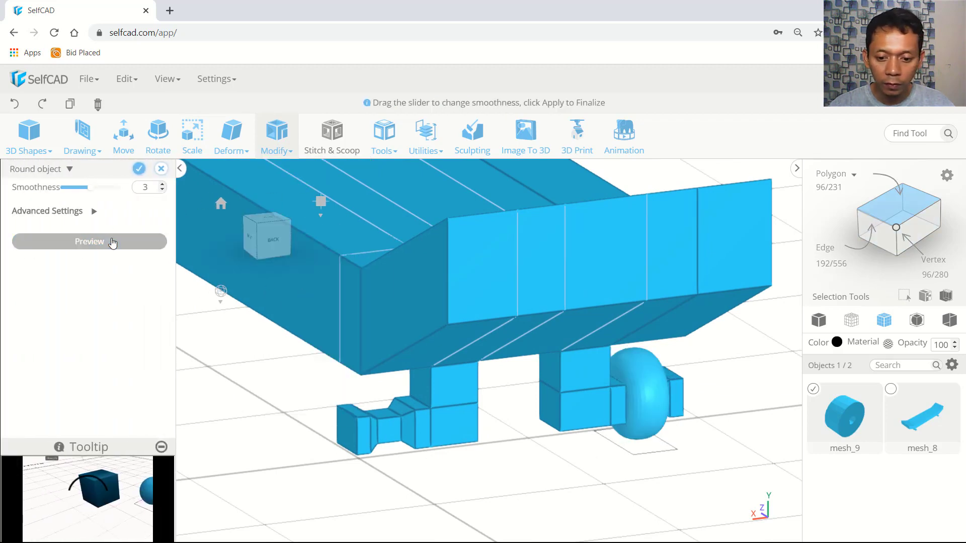
left_click_drag(593, 439, 451, 388)
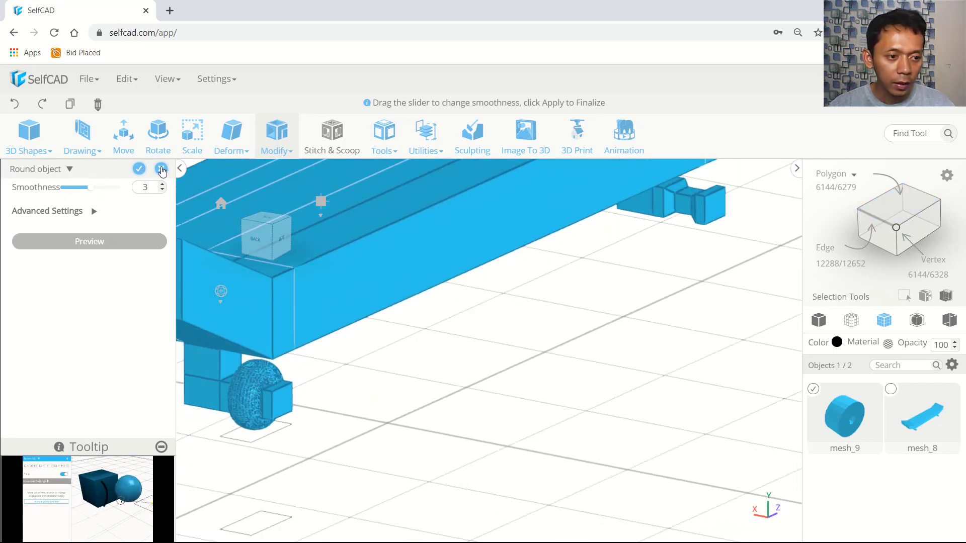
left_click(161, 170)
left_click(477, 339)
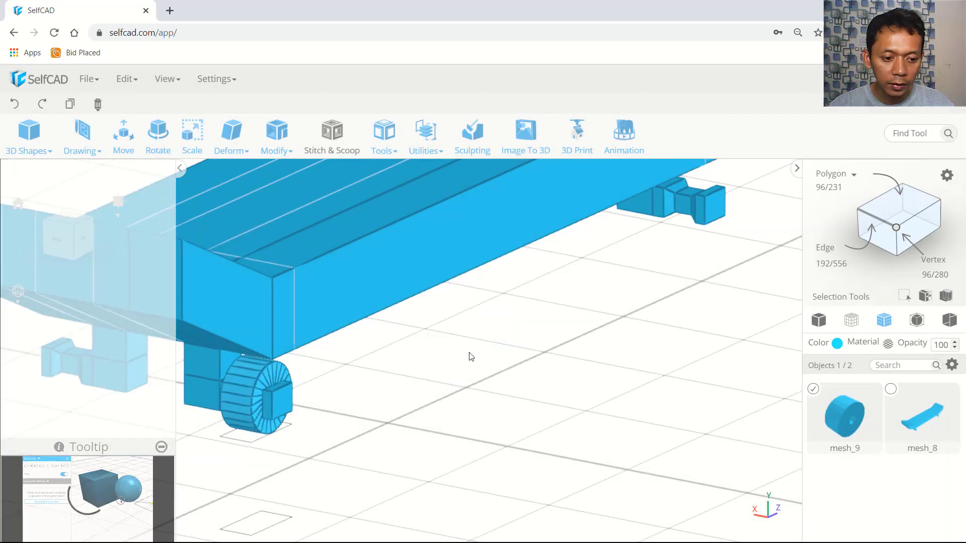
Move a copy of the wheel along X onto the opposite back axle and deselect it
left_click_drag(470, 373, 694, 388)
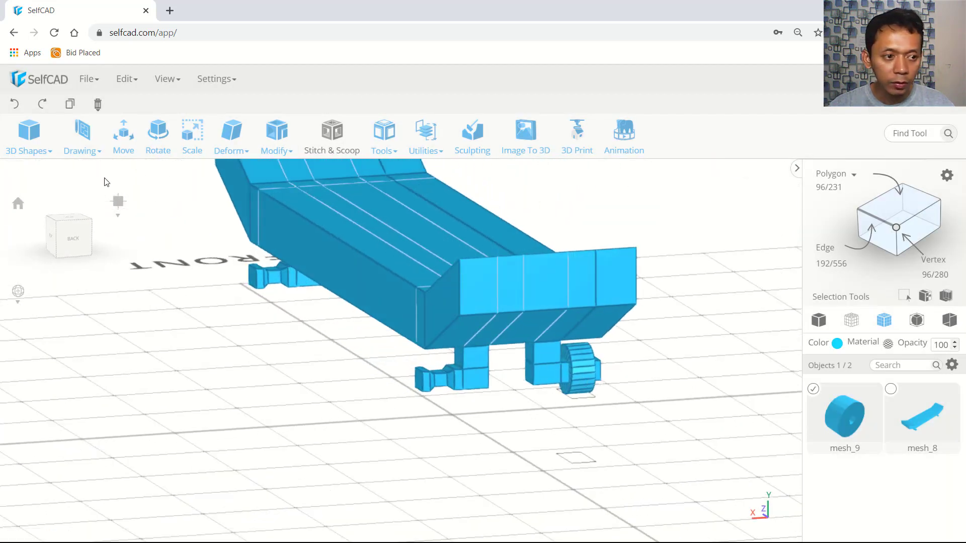
left_click(123, 133)
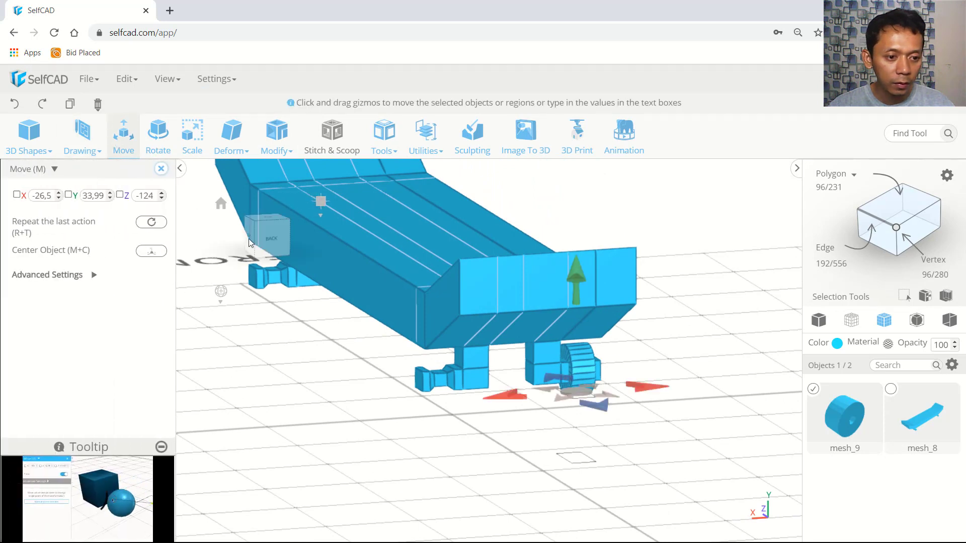
left_click(266, 236)
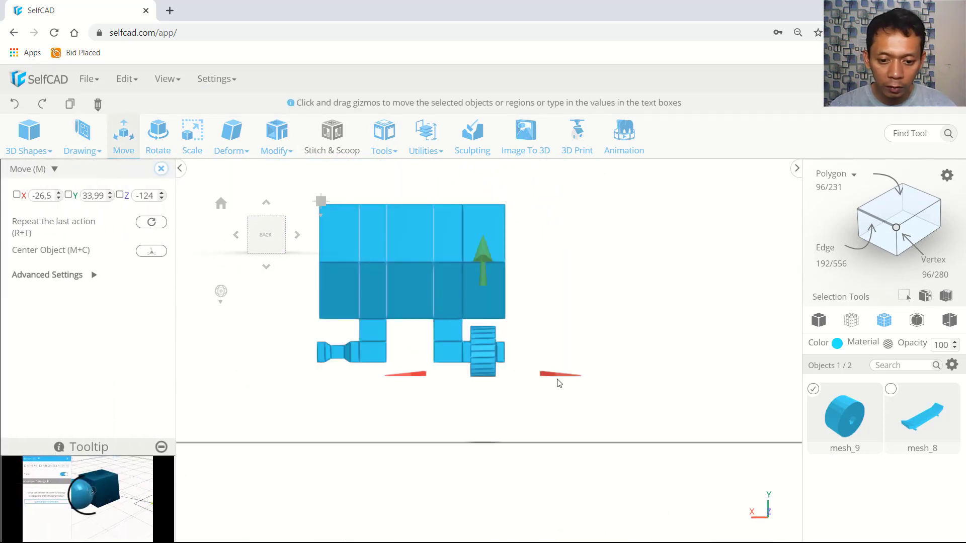
left_click_drag(558, 377, 340, 383)
left_click(332, 424)
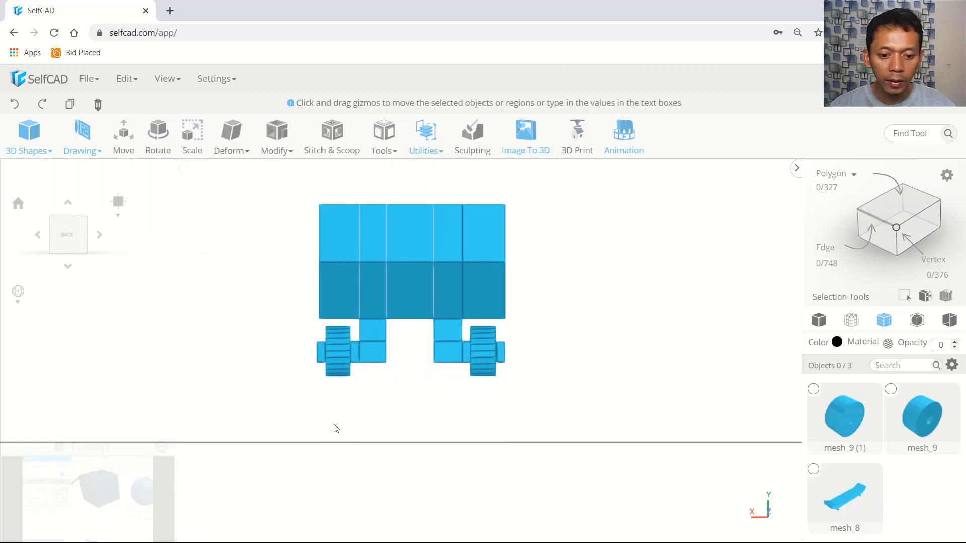
Select both back wheels, move a copy of the pair to the front axles at Z 151,12, and deselect them
left_click_drag(505, 394, 529, 392)
left_click(508, 363)
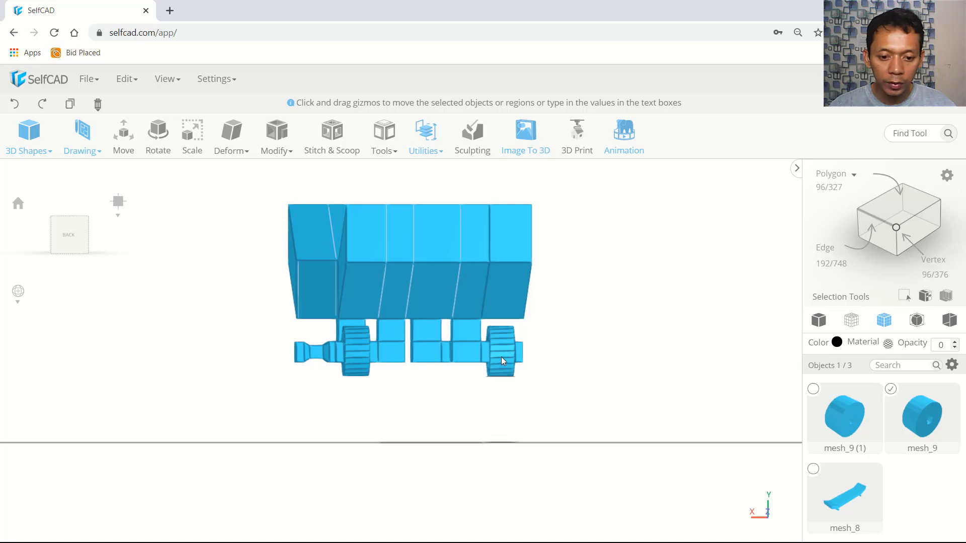
left_click(358, 355)
left_click_drag(276, 402, 361, 405)
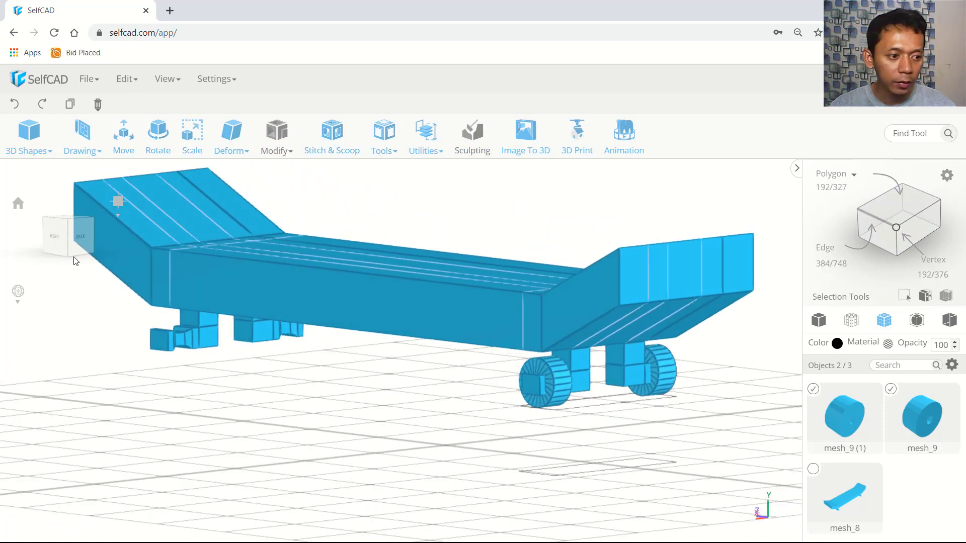
left_click(56, 236)
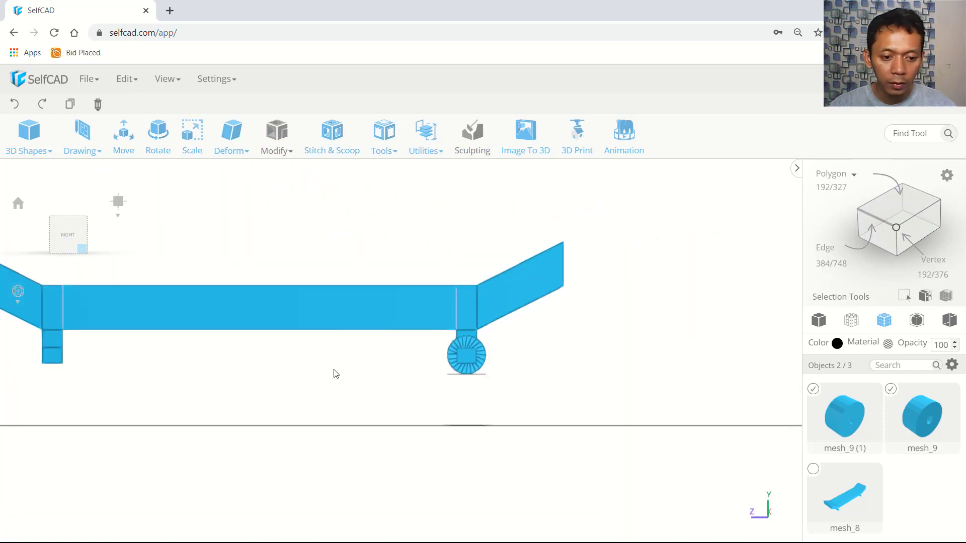
left_click(124, 141)
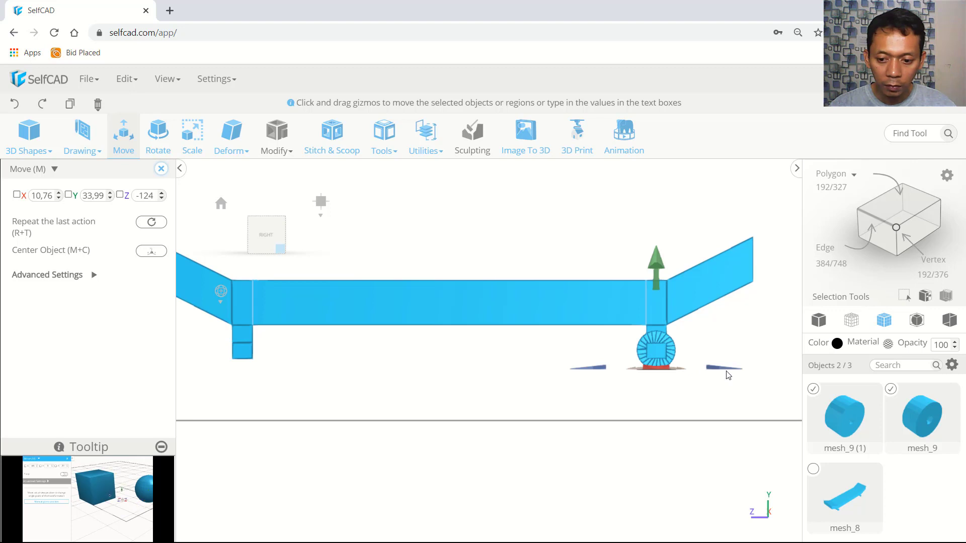
left_click_drag(727, 370, 244, 375)
key("ctrl+c")
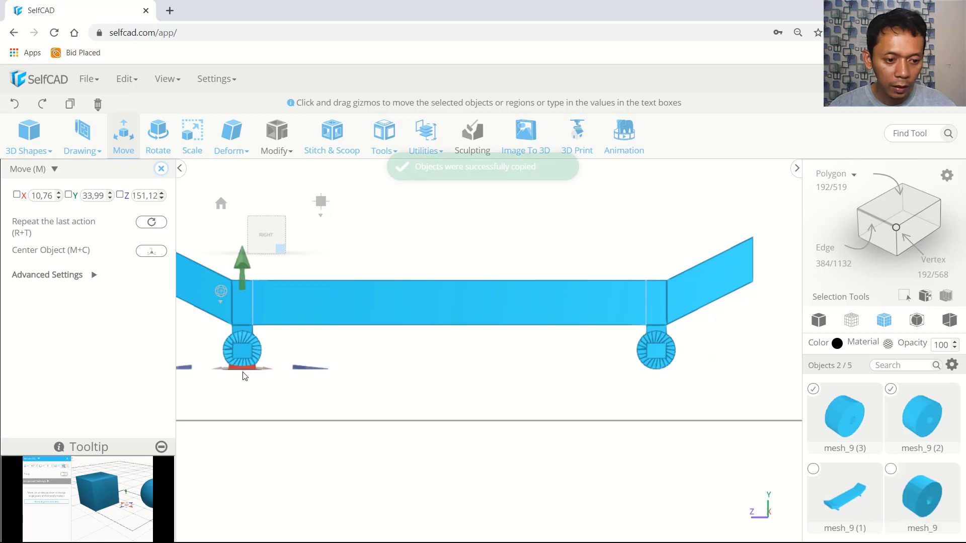
left_click(372, 392)
Apply Round Object with smoothness 3 to the skateboard body and deselect it
scroll(489, 393, "down", 2)
left_click_drag(452, 405, 590, 421)
left_click(523, 336)
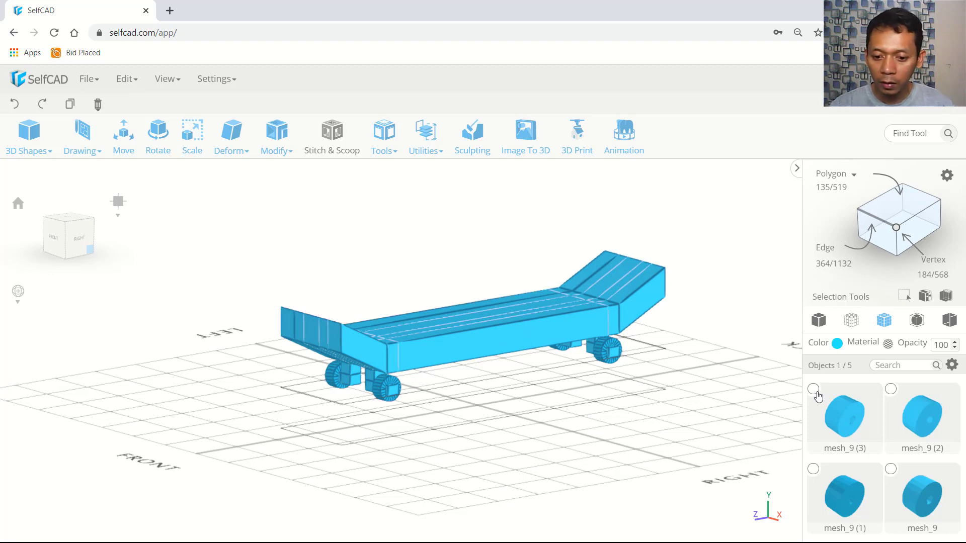
left_click(266, 143)
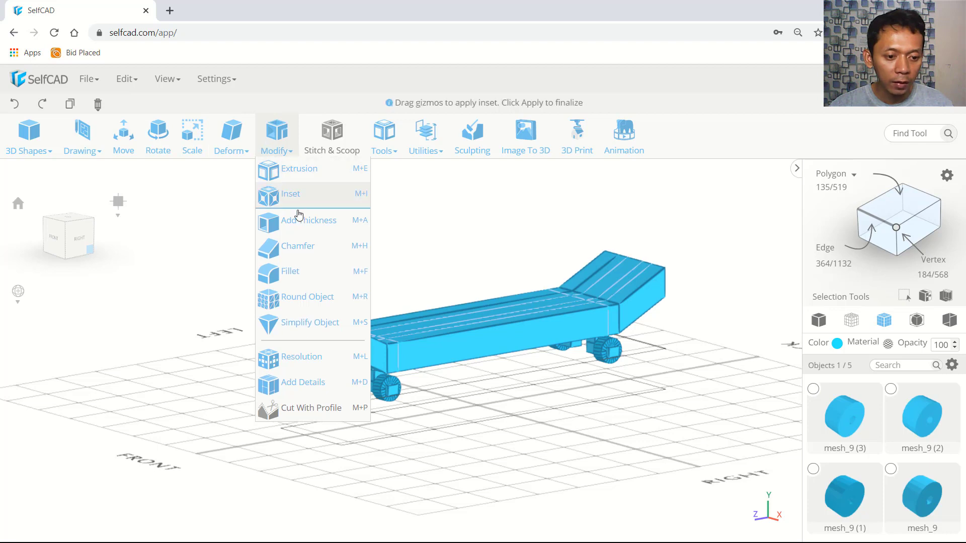
left_click(313, 298)
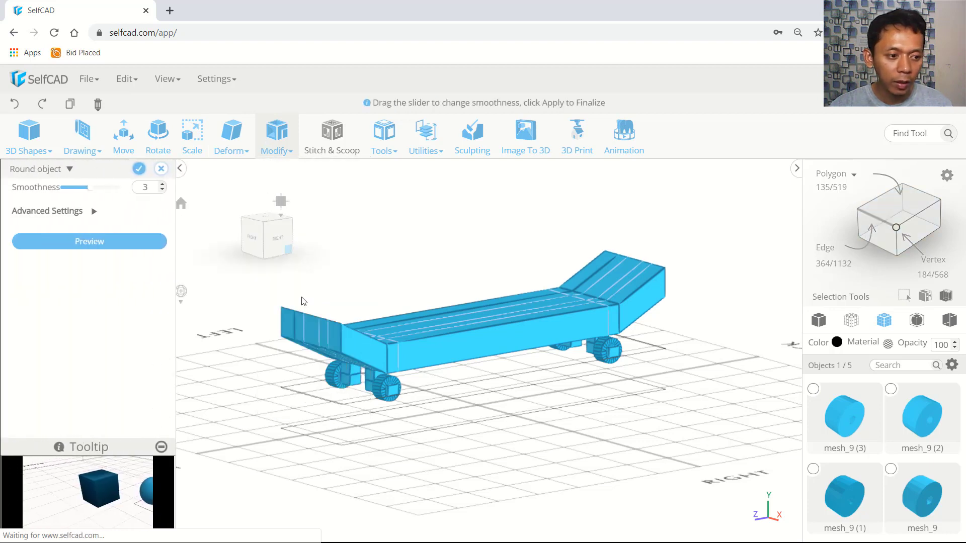
left_click(135, 243)
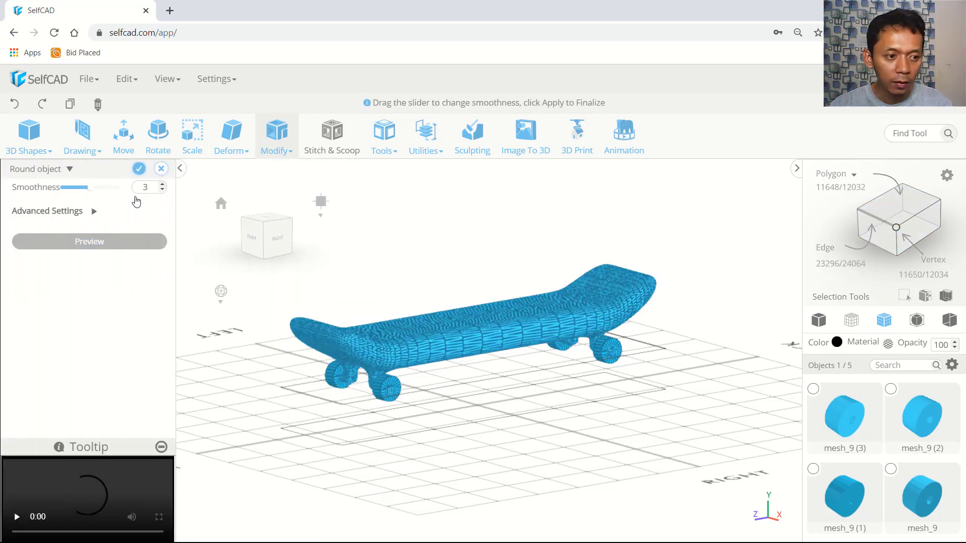
left_click(137, 170)
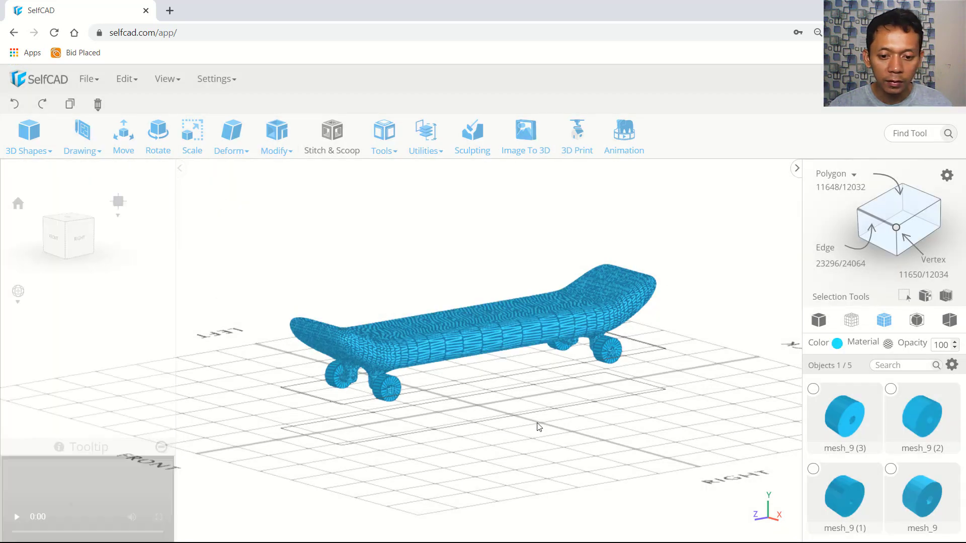
left_click(606, 381)
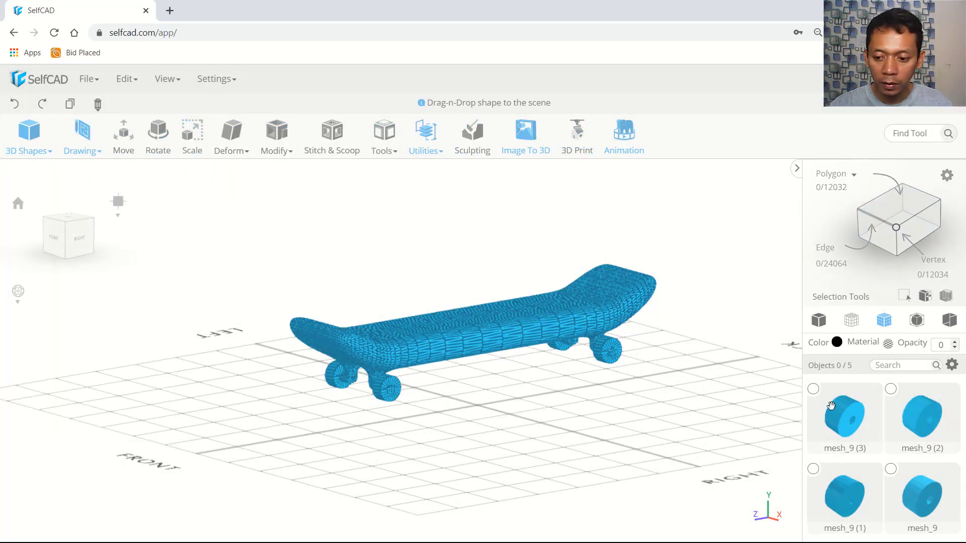
Select all four wheels and merge them into a single object
left_click(827, 405)
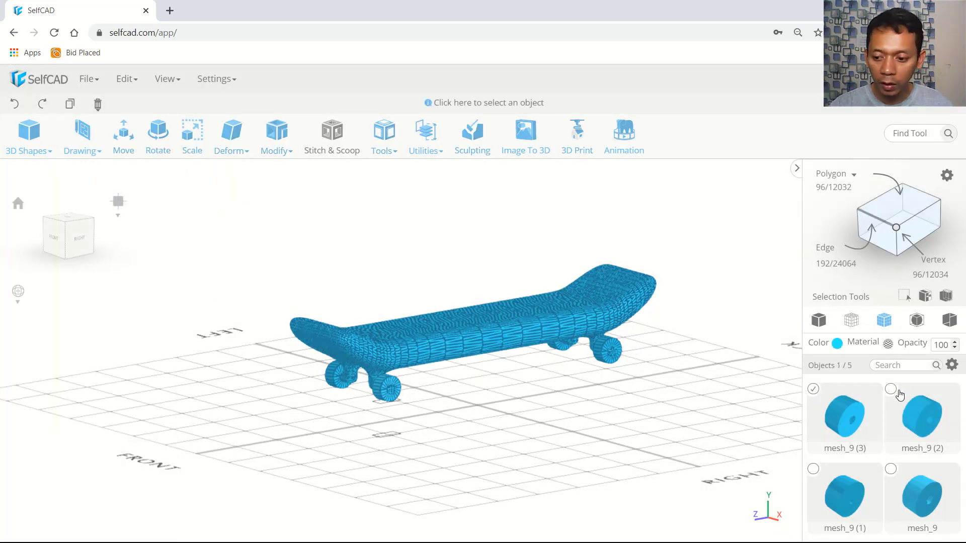
left_click(903, 399)
left_click(891, 470)
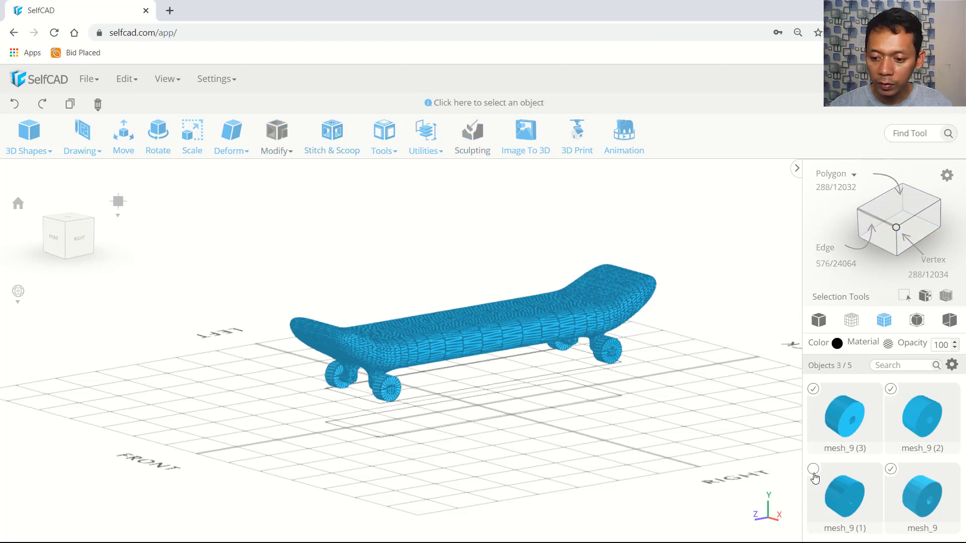
left_click(813, 470)
left_click(383, 141)
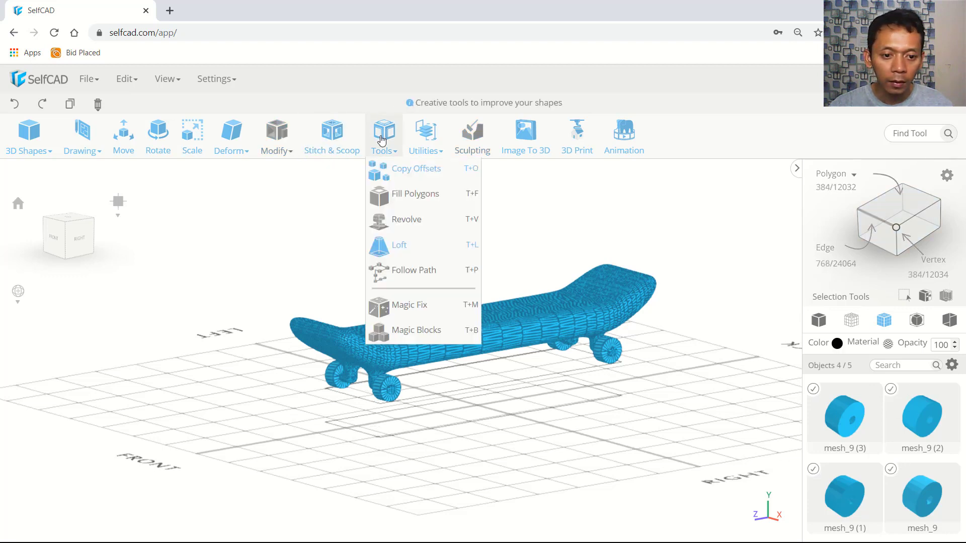
left_click(422, 144)
left_click(455, 305)
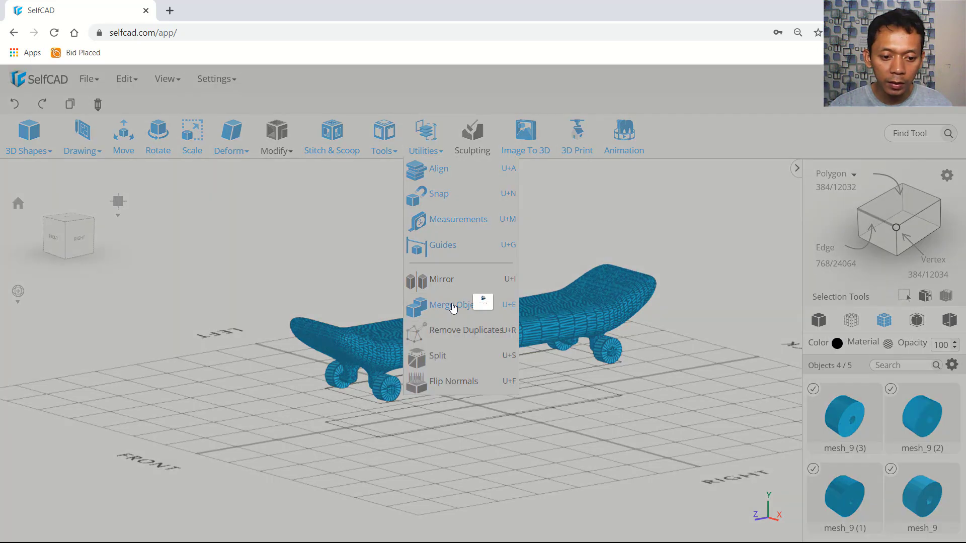
Apply Round Object with smoothness 3 to the merged wheels
left_click(278, 145)
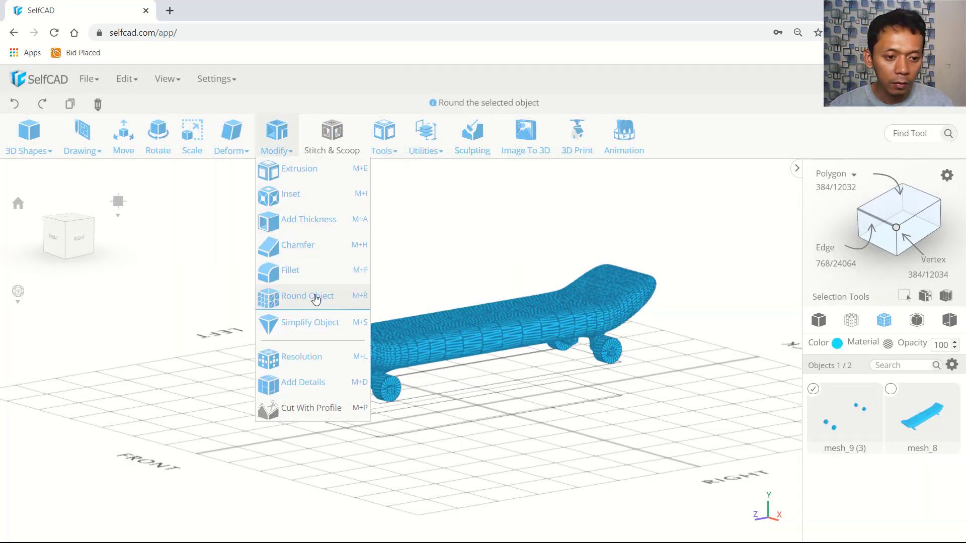
left_click(316, 299)
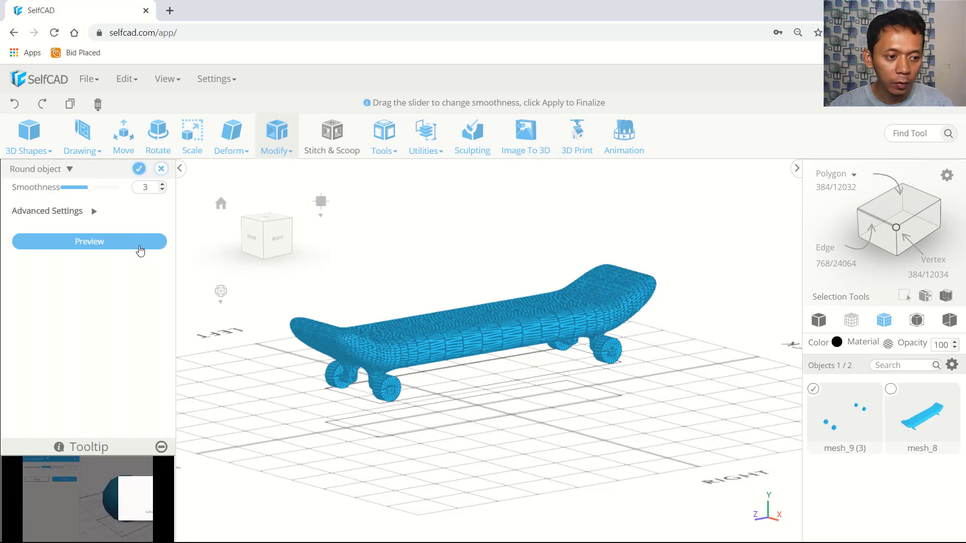
left_click(141, 242)
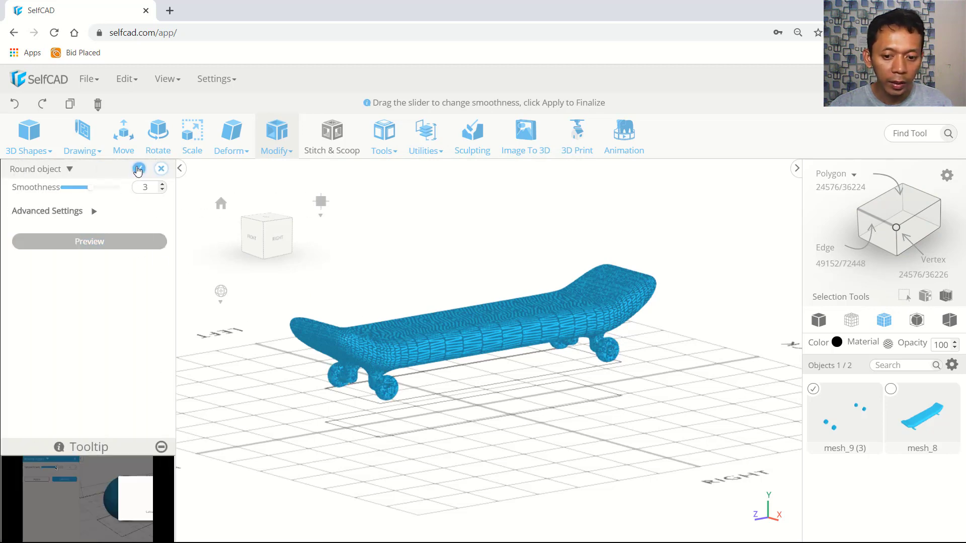
left_click(139, 169)
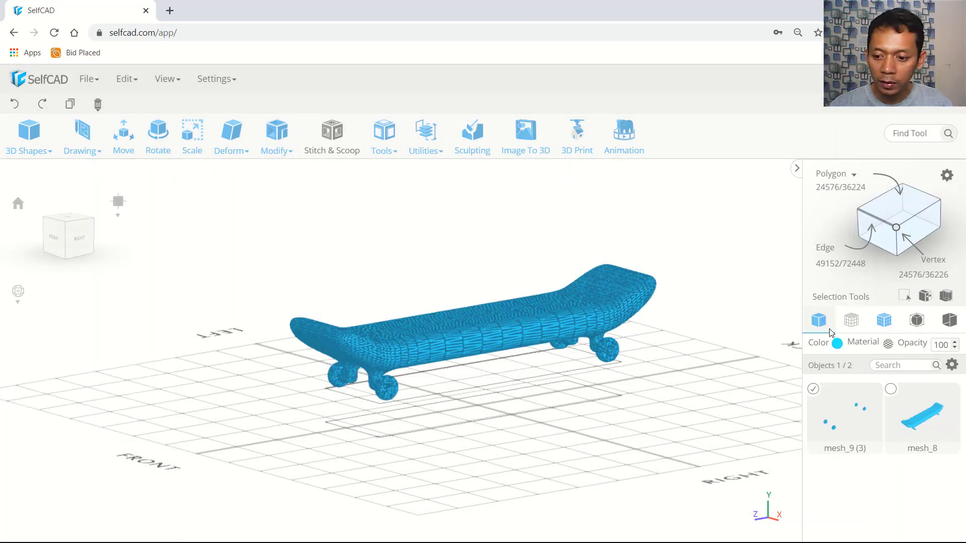
Show the model in Mesh display mode and examine the rounded deck, trucks and wheels from several angles
left_click(818, 320)
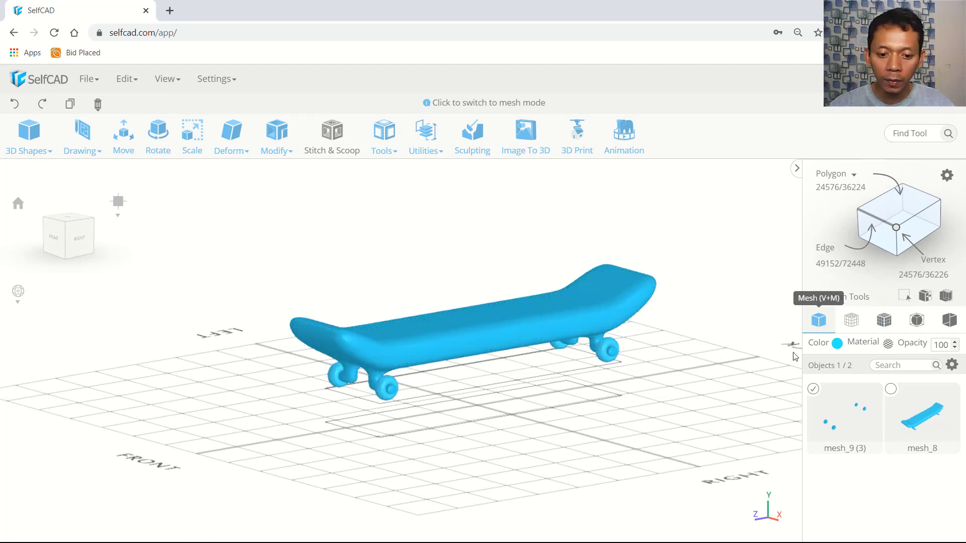
mouse_move(528, 412)
left_mouse_down()
mouse_move(578, 445)
mouse_move(670, 447)
left_mouse_up()
left_click_drag(336, 428, 578, 384)
scroll(442, 363, "up", 5)
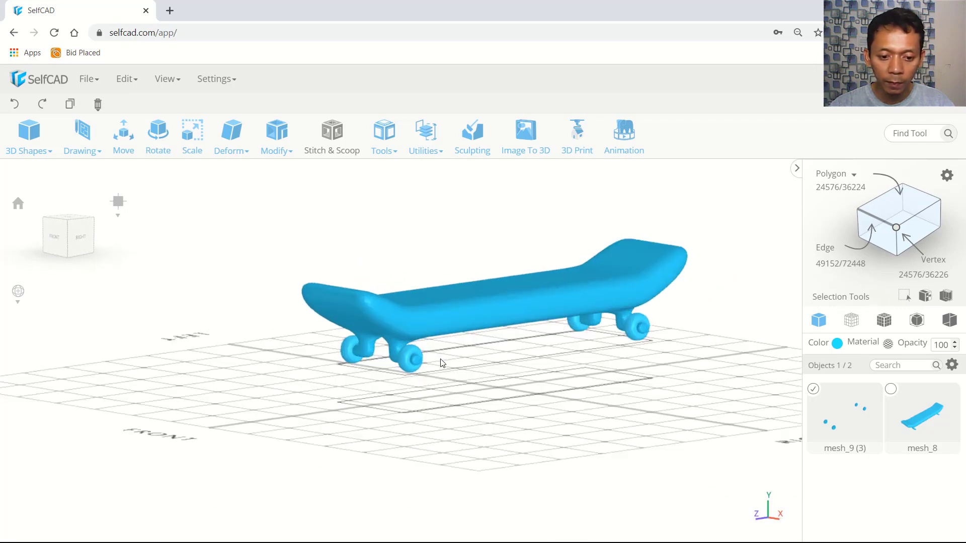
left_click_drag(445, 373, 471, 373)
scroll(533, 377, "down", 3)
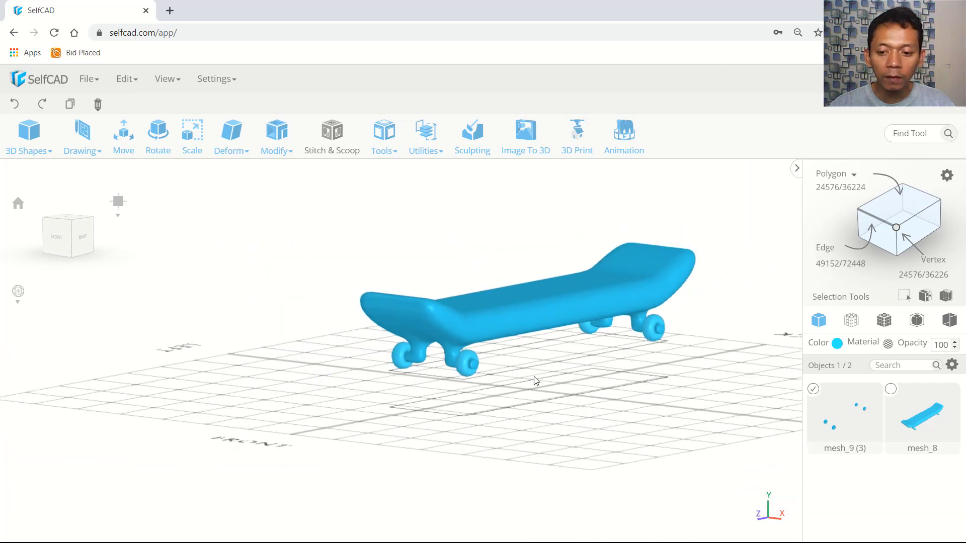
left_click_drag(601, 365, 601, 378)
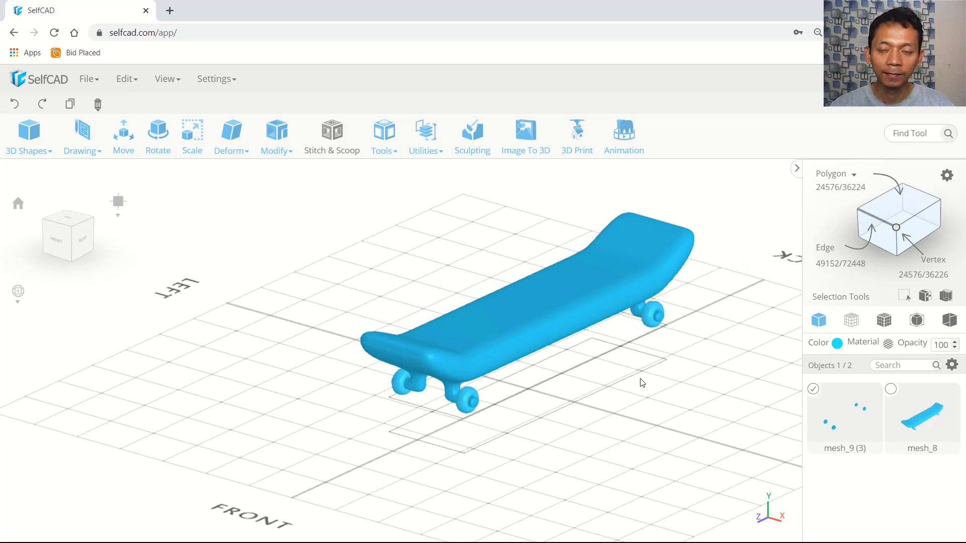
scroll(640, 382, "down", 3)
left_click_drag(639, 382, 631, 394)
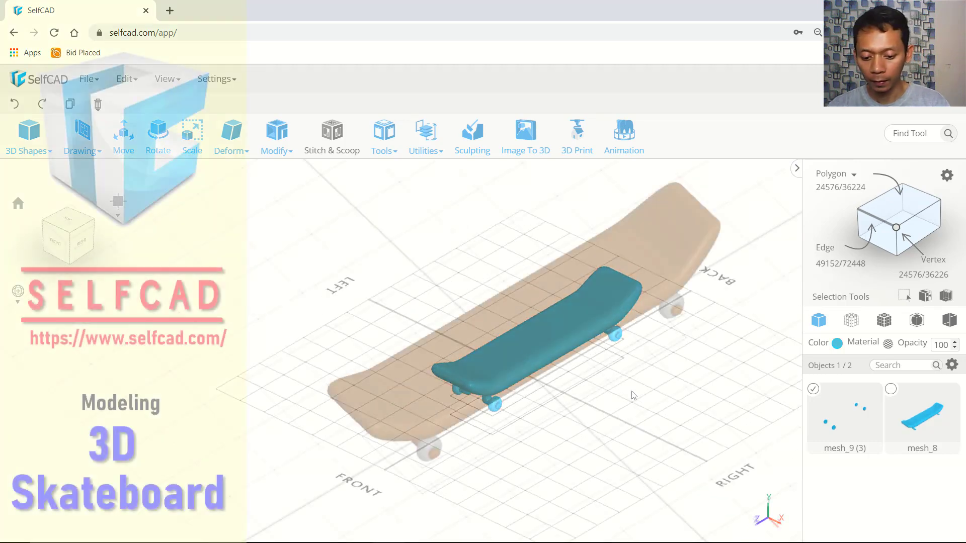